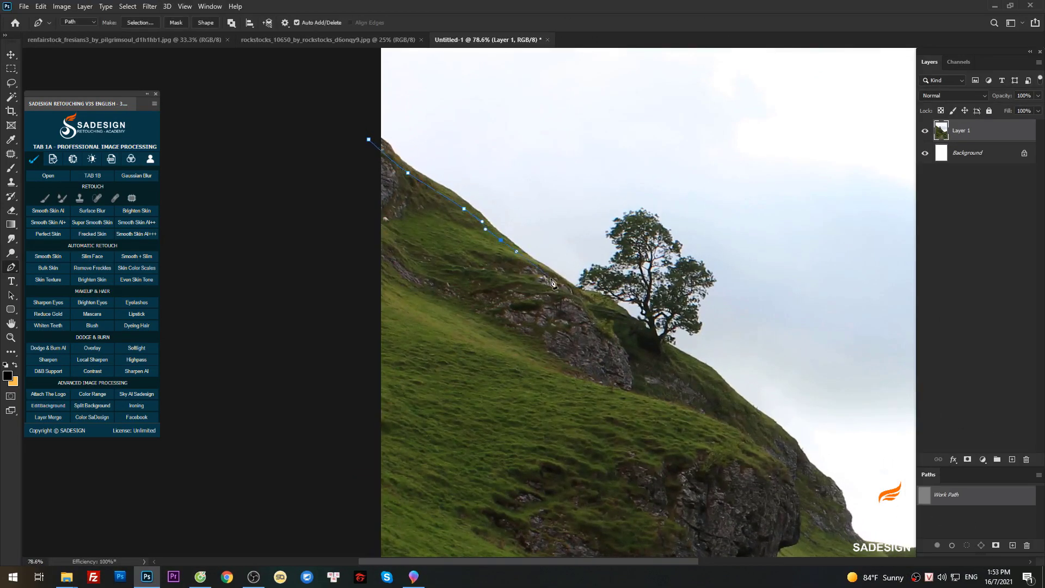
Trace the hillside ridge and far valley ridge with Pen tool anchors
click(637, 325)
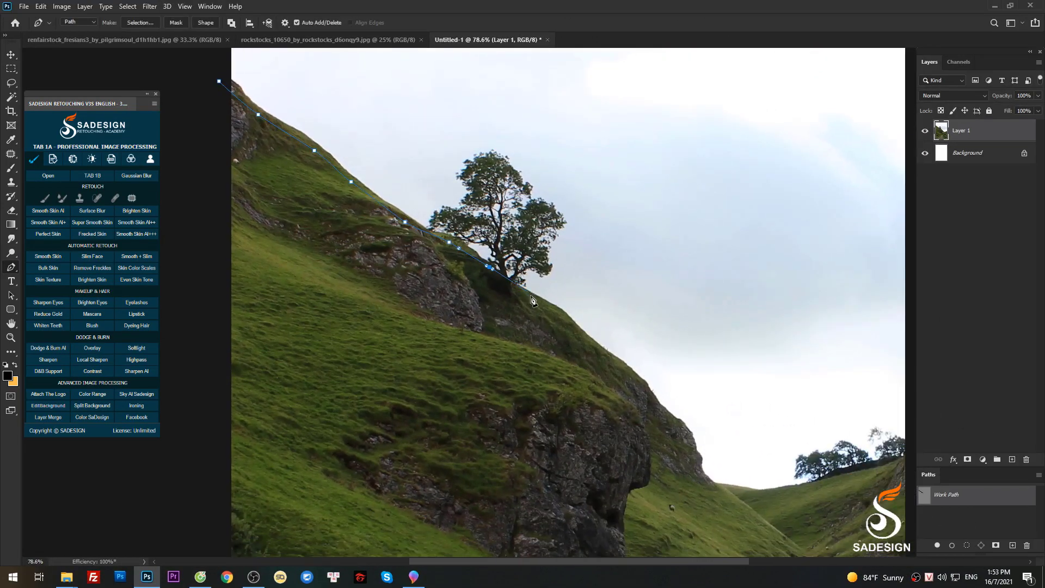
click(574, 329)
drag(552, 321, 560, 336)
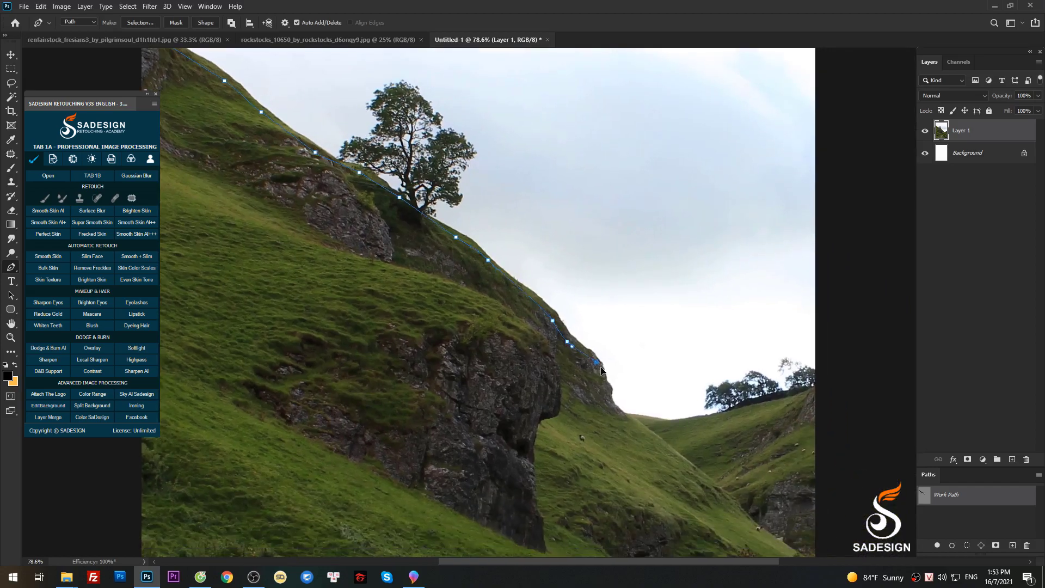
click(680, 430)
scroll(681, 430, down, 1)
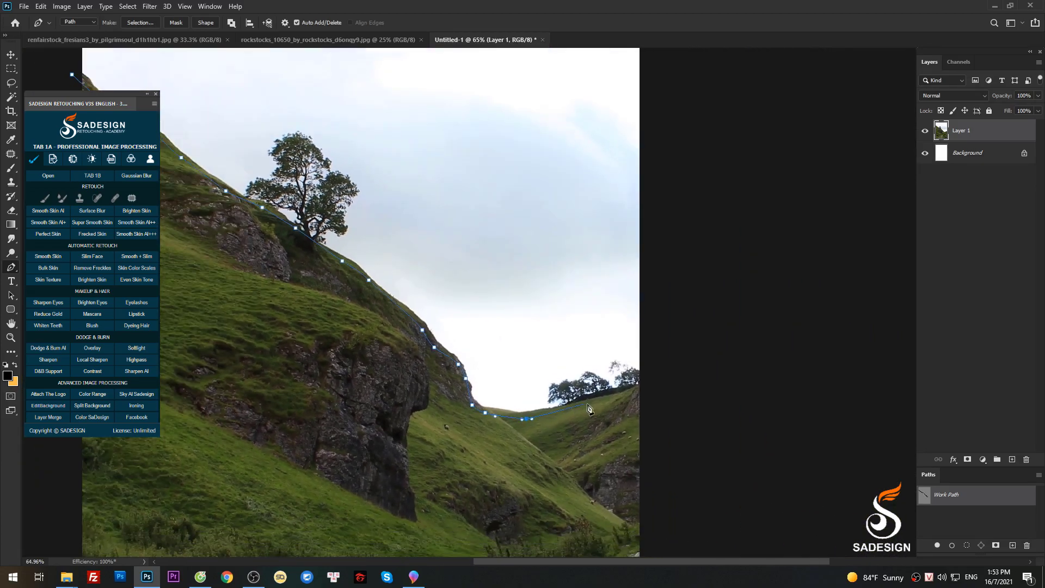
click(585, 404)
click(617, 396)
click(684, 380)
scroll(711, 391, down, 5)
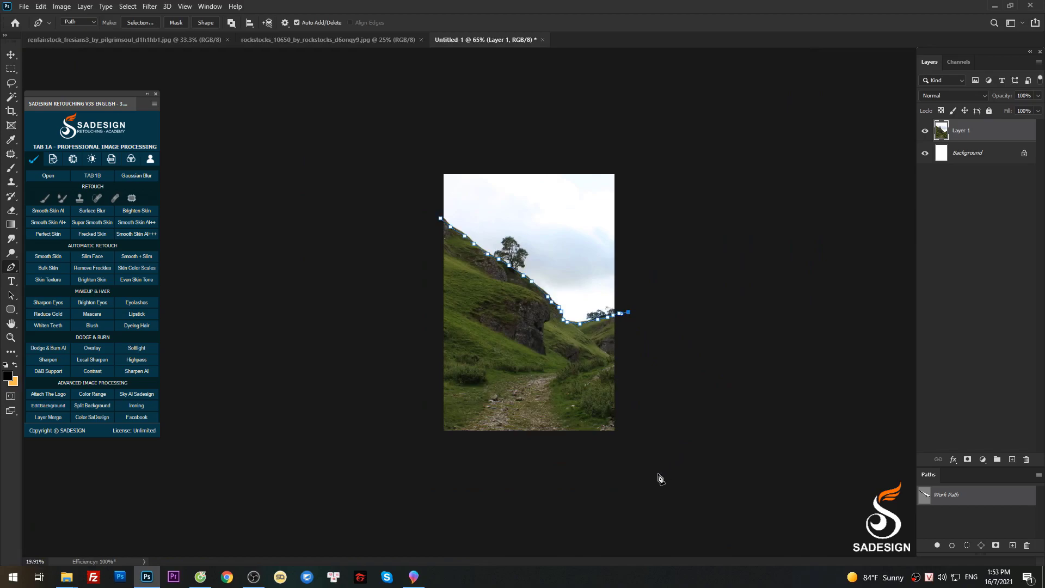
Extend the path past the right edge, around below the image, and close it
drag(642, 483, 599, 495)
click(425, 477)
click(358, 423)
drag(337, 354, 350, 283)
drag(358, 234, 372, 221)
drag(397, 211, 407, 210)
click(436, 220)
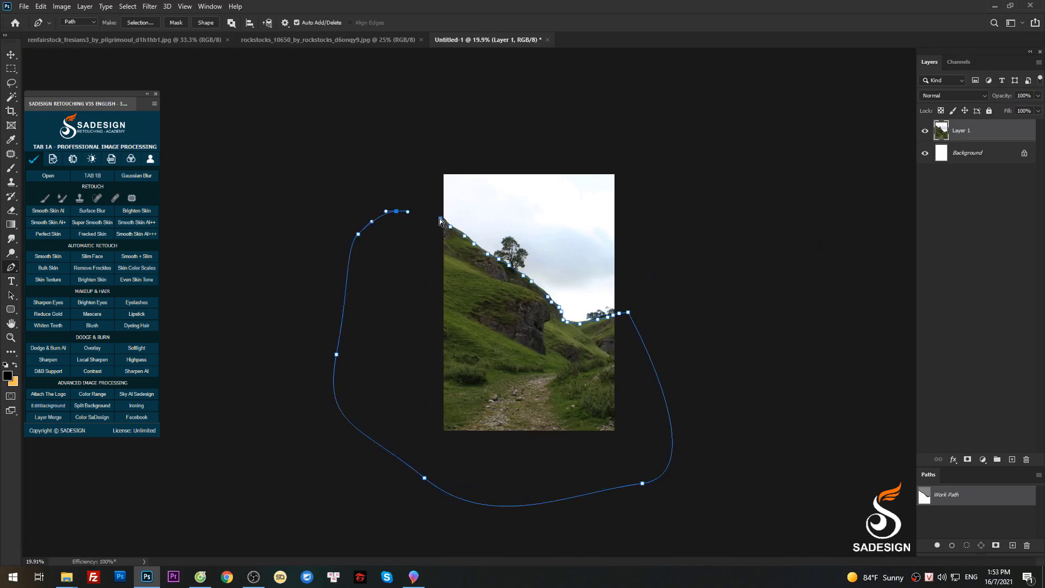
Turn the path into a feathered selection and copy the hillside onto Layer 2
click(440, 218)
key(ctrl+Return)
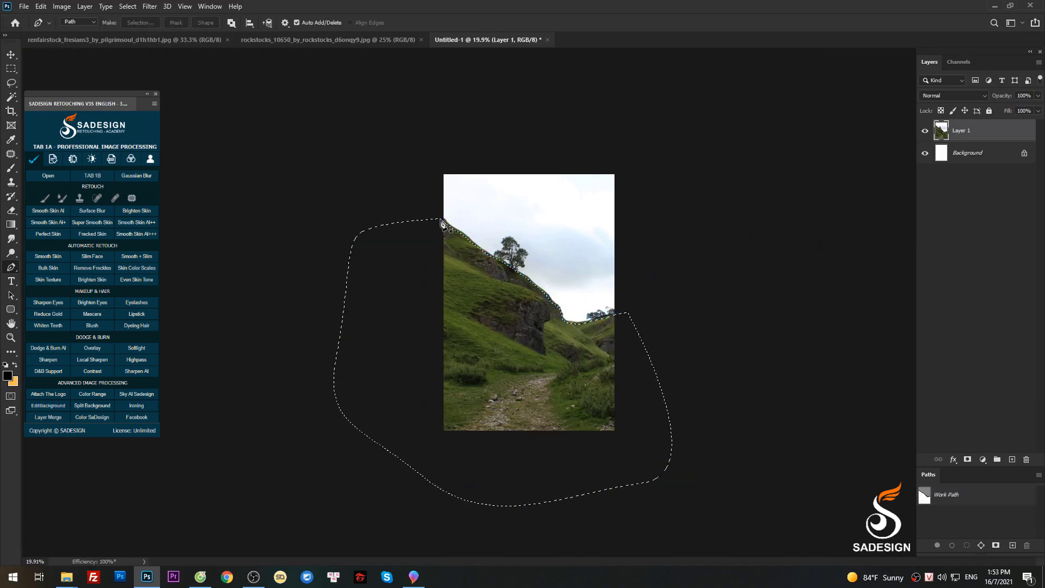
key(shift+F6)
key(Return)
key(ctrl+j)
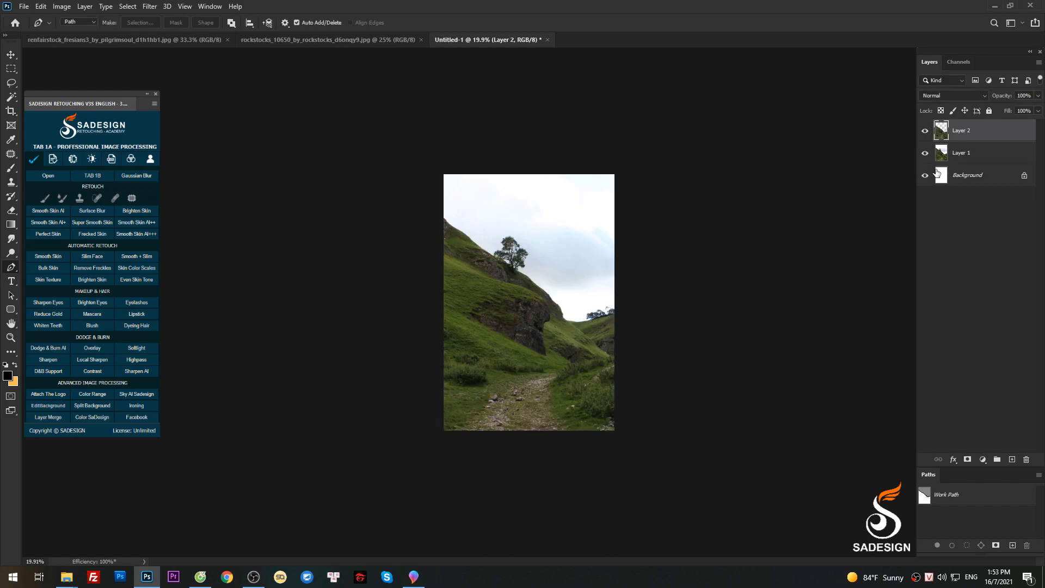
Hide the original layers and drag pexels-pixabay-414171.jpg from Explorer into the document
click(926, 172)
key(v)
key(ctrl+plus)
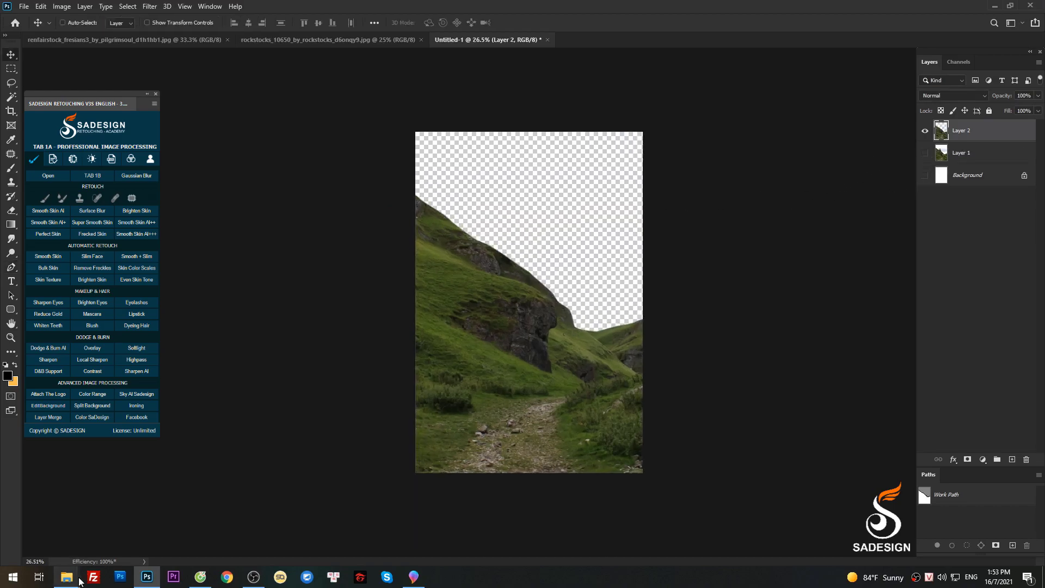
click(168, 527)
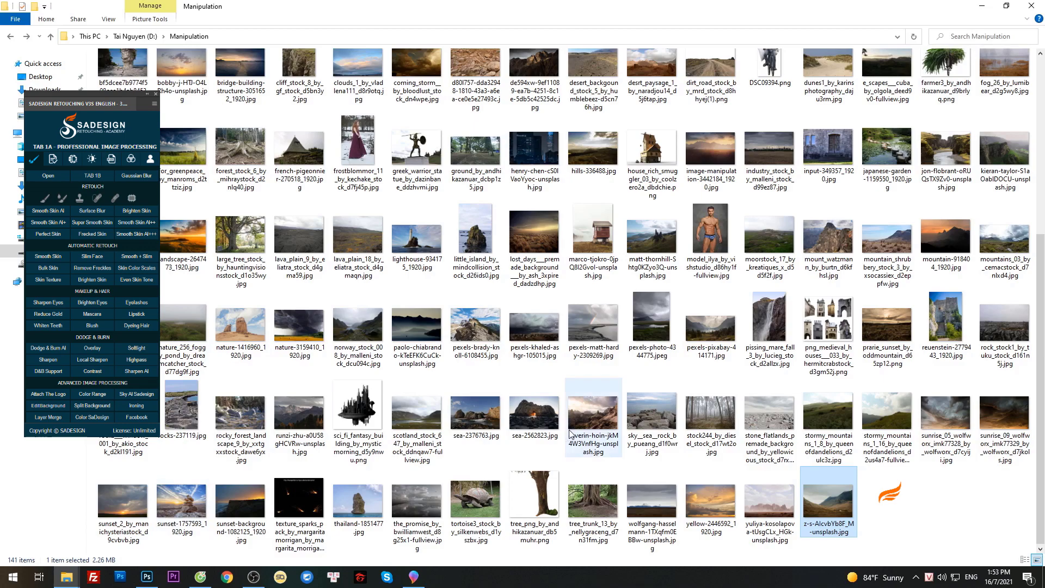
click(698, 348)
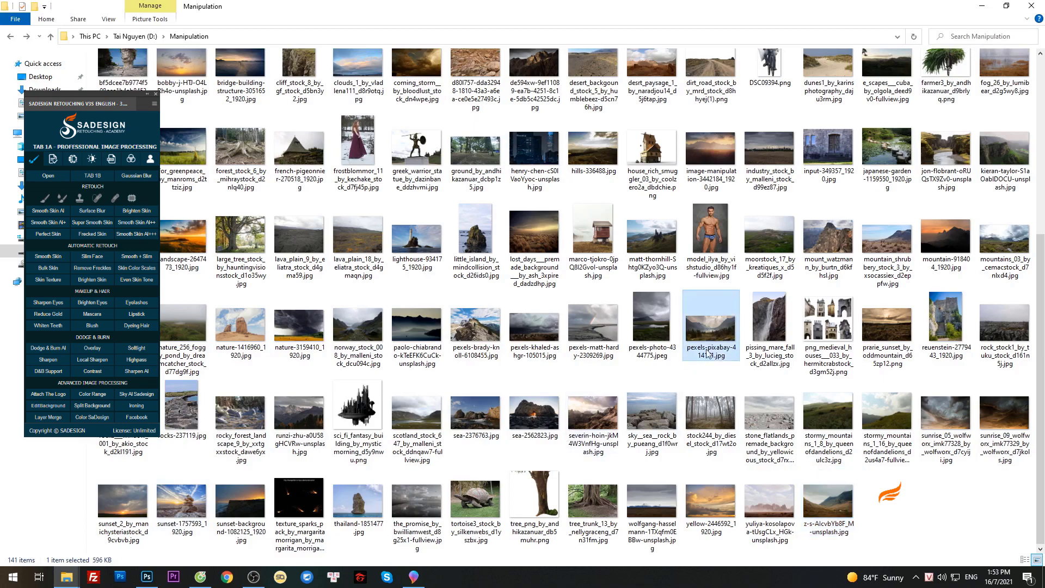
mouse_move(707, 354)
mouse_down()
mouse_move(710, 25)
mouse_move(684, 200)
mouse_up()
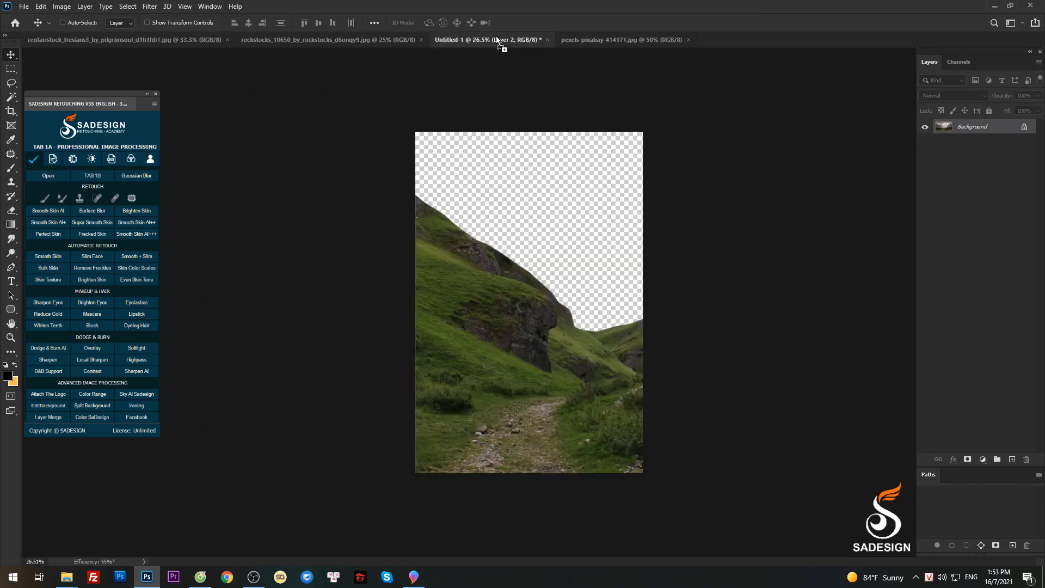
drag(206, 40, 585, 227)
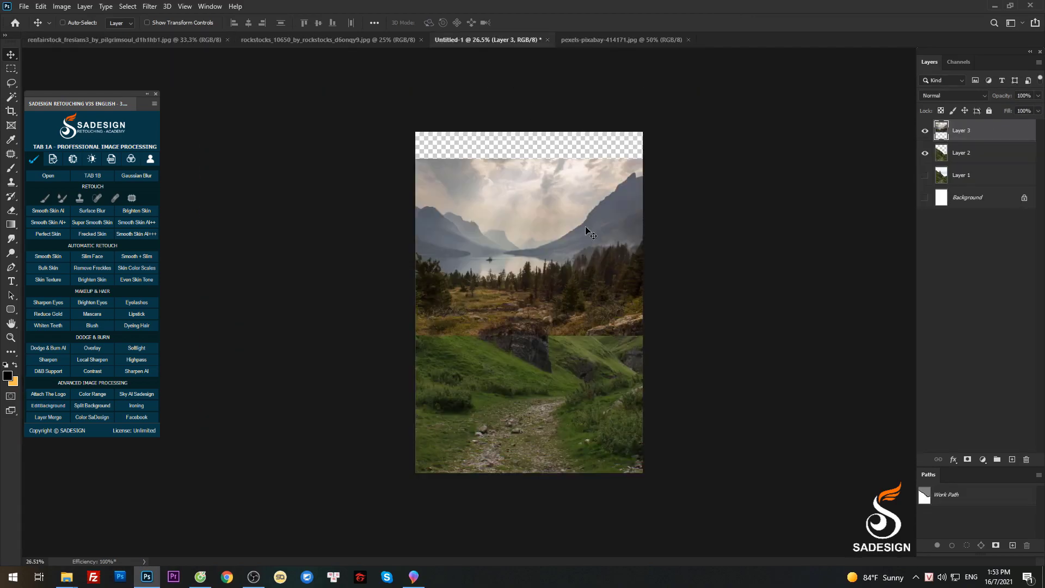
Put the lake photo below Layer 2 and scale it to 136.14% to fill the valley
drag(979, 162, 980, 126)
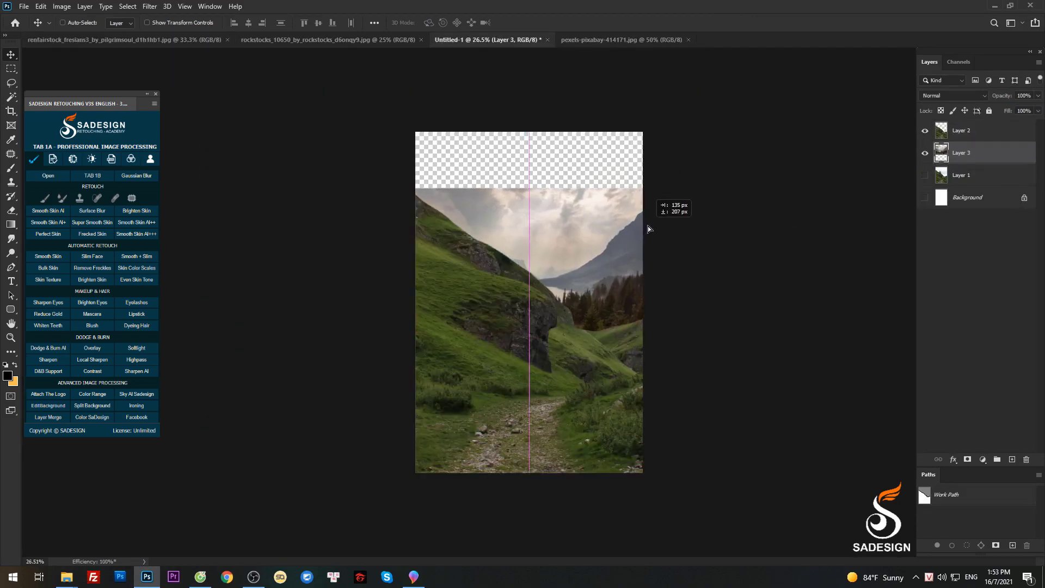
mouse_move(633, 204)
mouse_down()
mouse_move(642, 226)
mouse_move(795, 191)
mouse_up()
key(ctrl+t)
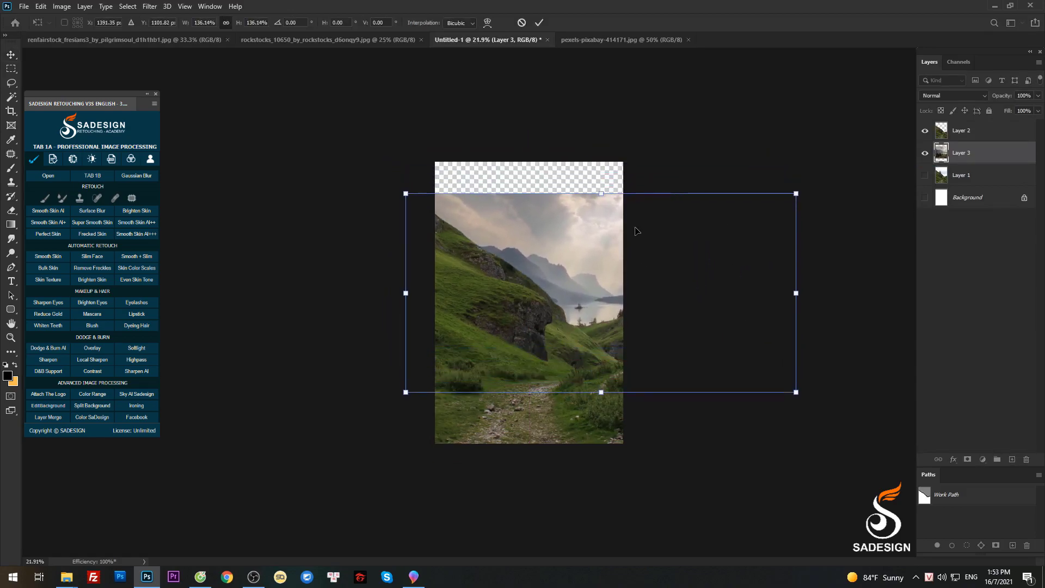
scroll(635, 230, up, 1)
mouse_move(635, 231)
mouse_down()
mouse_move(623, 234)
mouse_move(599, 159)
mouse_up()
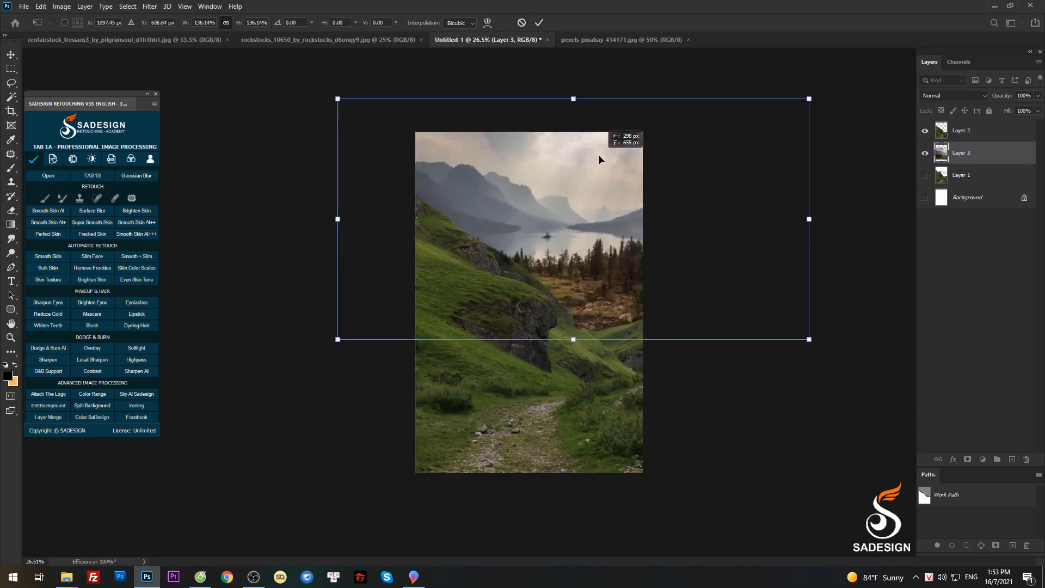
drag(599, 159, 623, 237)
scroll(625, 241, up, 2)
key(Return)
scroll(630, 200, down, 1)
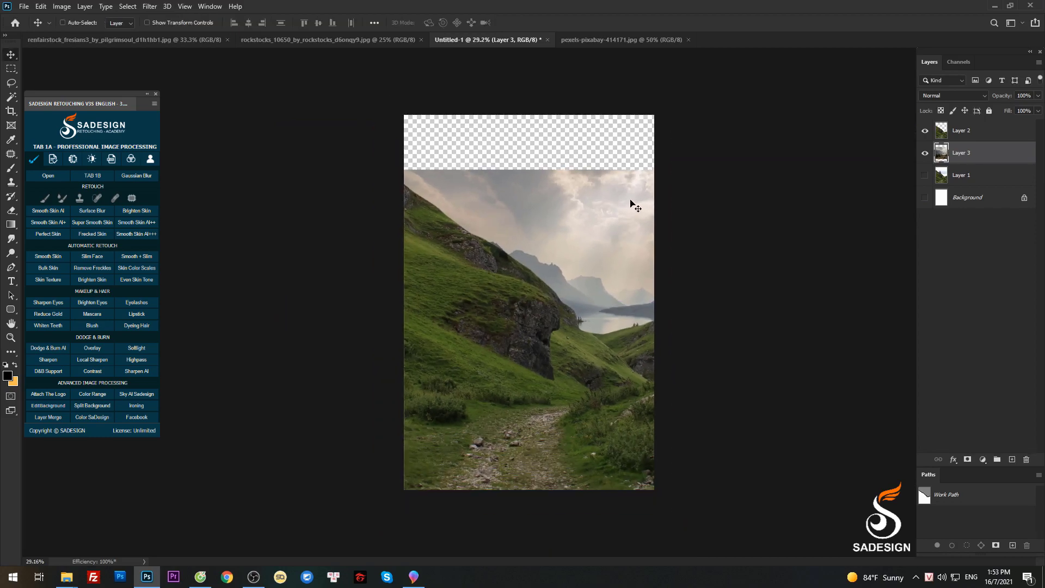
Stretch the top band of sky up to the canvas top and wider on both sides
click(11, 68)
scroll(414, 125, down, 1)
drag(406, 127, 730, 229)
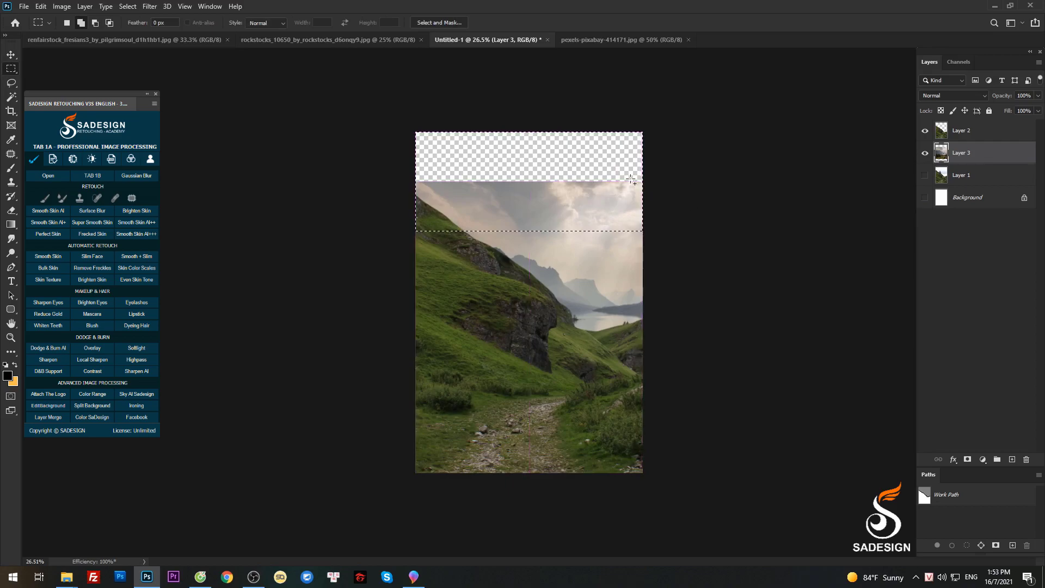
scroll(581, 159, down, 1)
key(ctrl+t)
drag(528, 171, 533, 86)
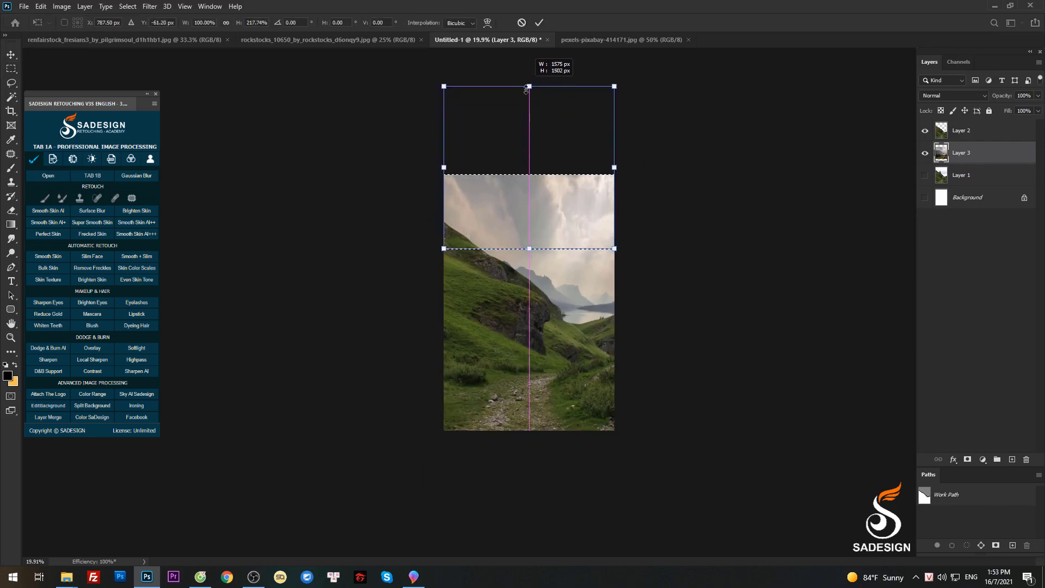
drag(613, 167, 623, 166)
drag(444, 167, 425, 167)
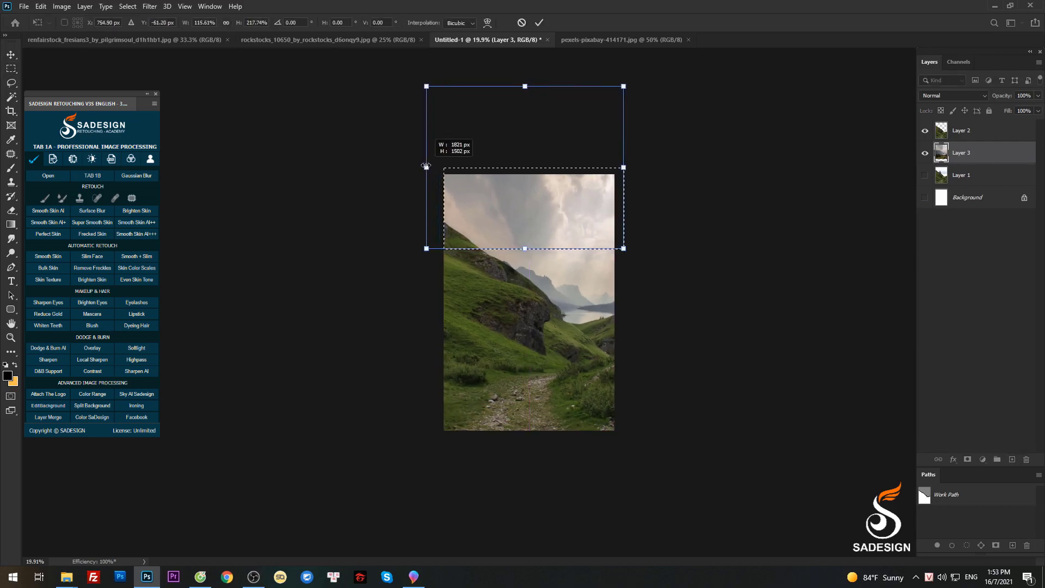
key(Return)
scroll(623, 221, up, 1)
key(ctrl+d)
Clone Stamp cloud texture across the stretched sky to blend it
scroll(534, 298, up, 3)
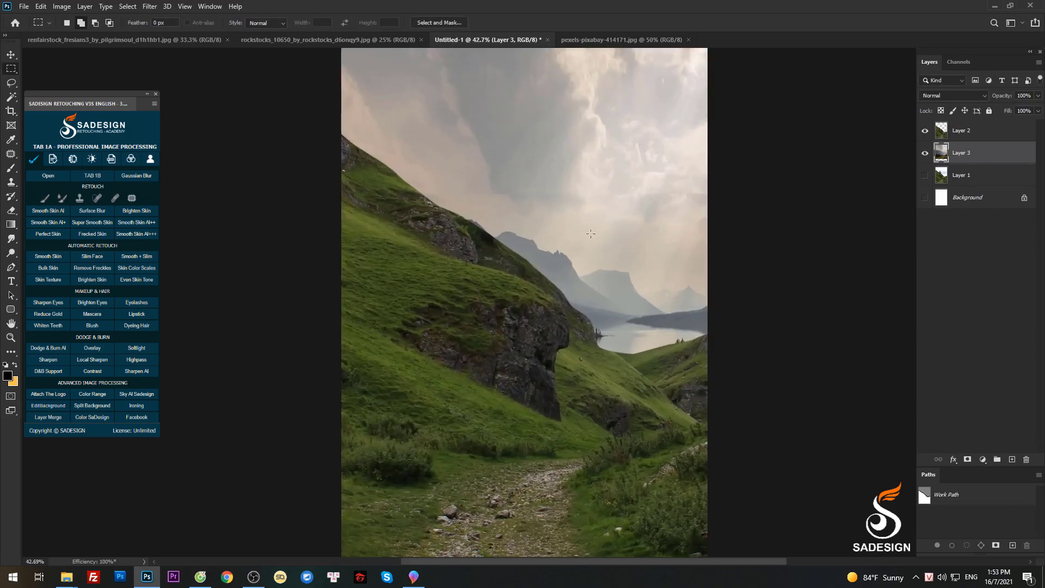
key(s)
key(bracketright)
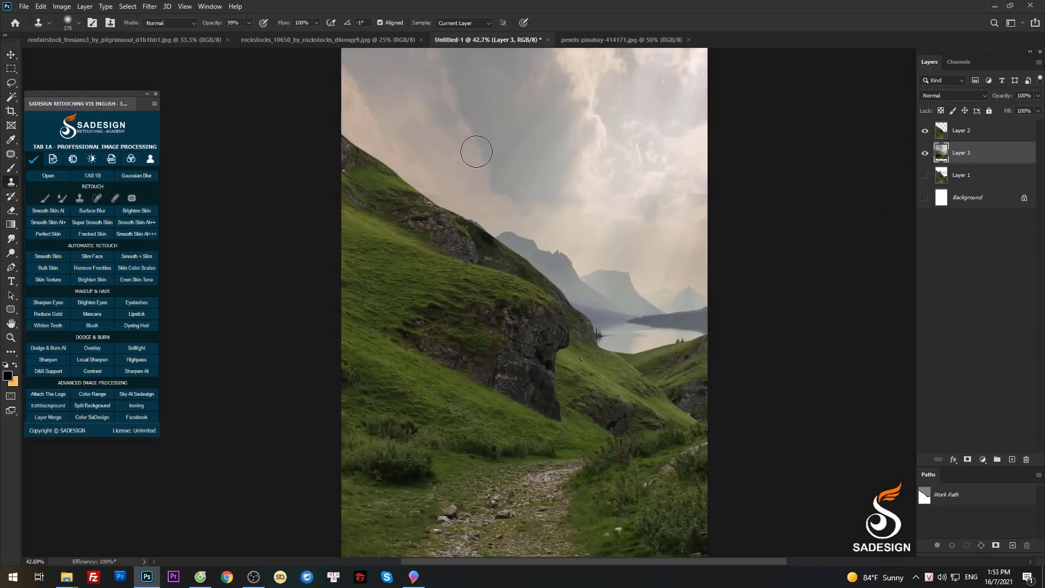
click(477, 145)
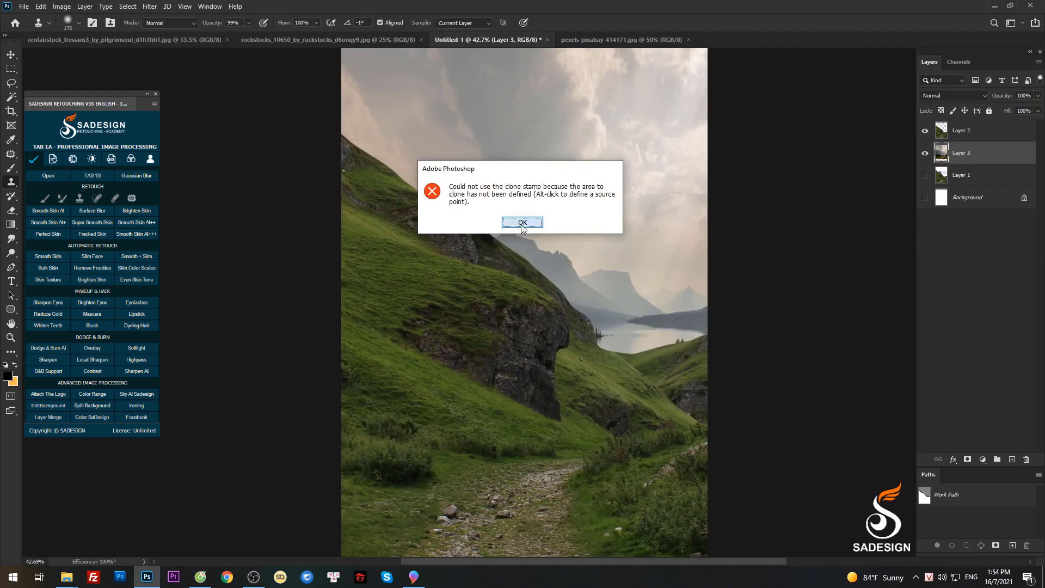
key(Return)
alt+click(484, 143)
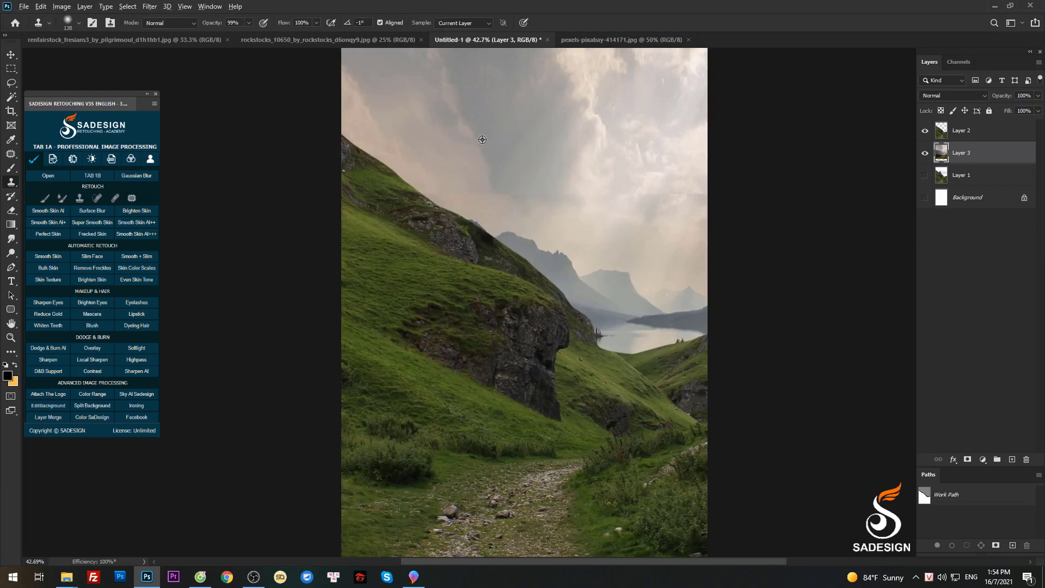
drag(484, 192, 456, 190)
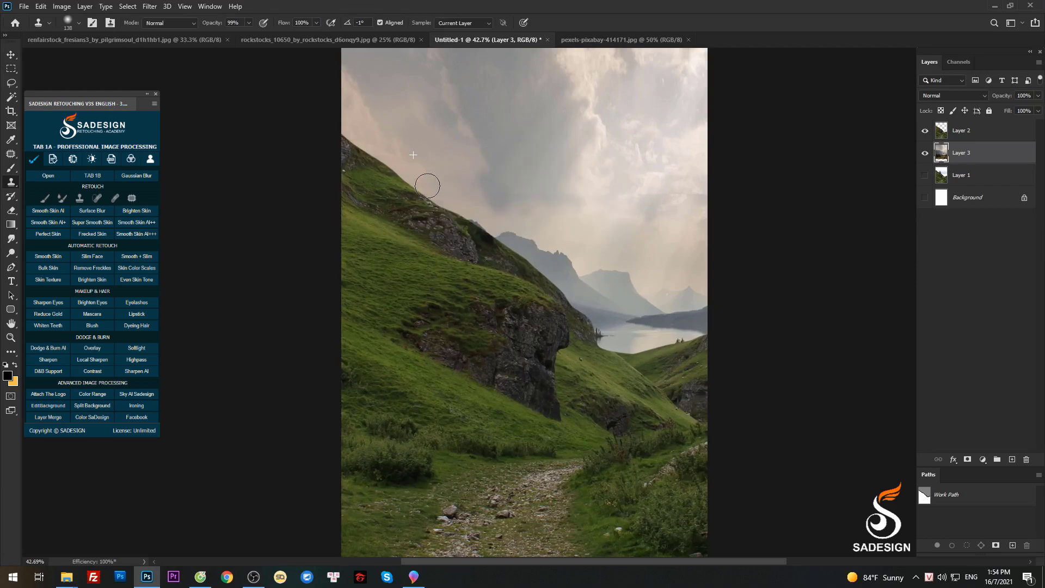
alt+right_click(513, 147)
alt+click(552, 160)
drag(562, 188, 678, 194)
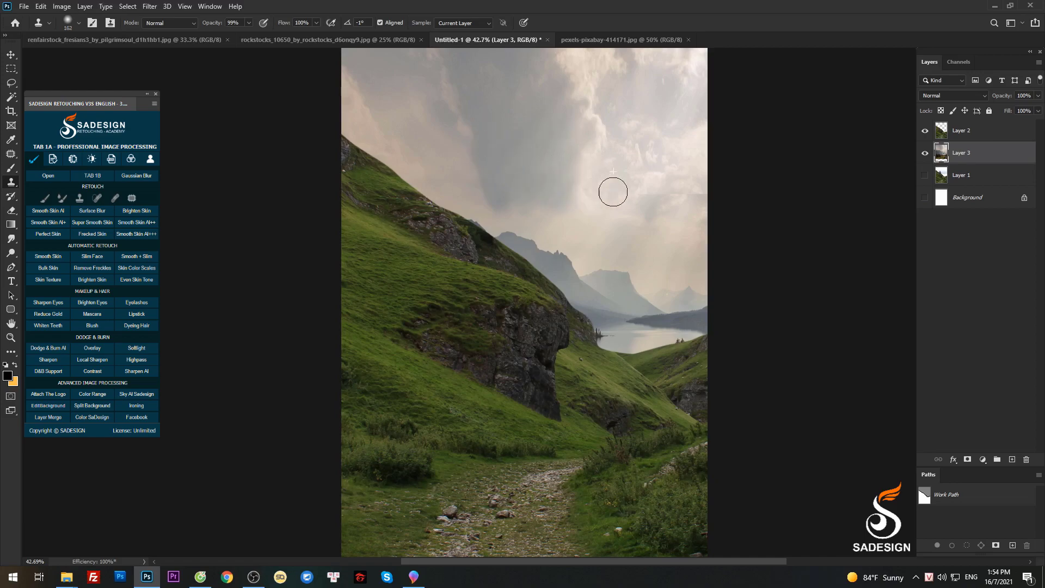
Shorten the hillside Layer 2 from the top to about 93.96% height
scroll(693, 187, down, 2)
key(v)
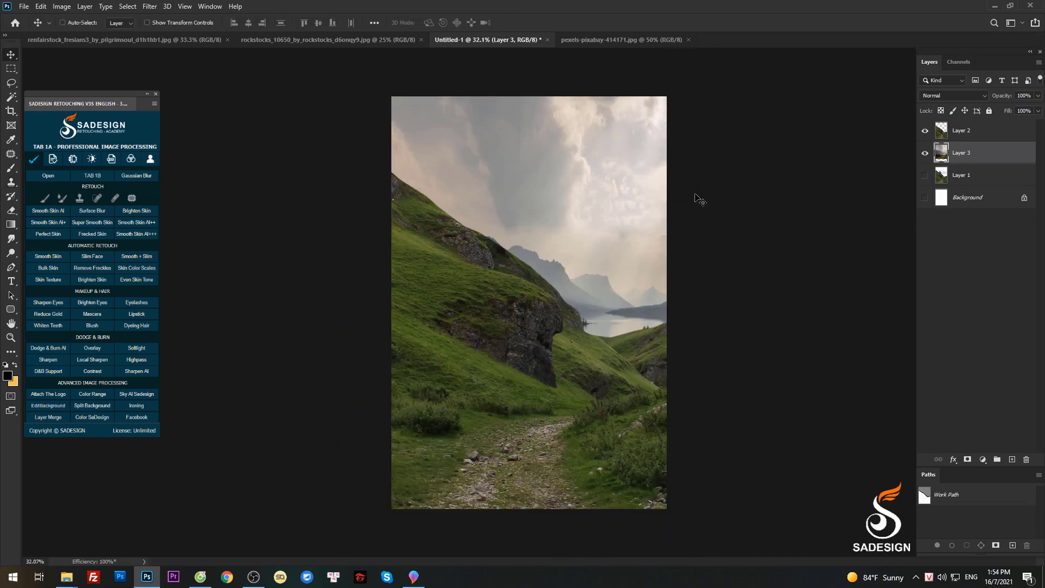
click(974, 132)
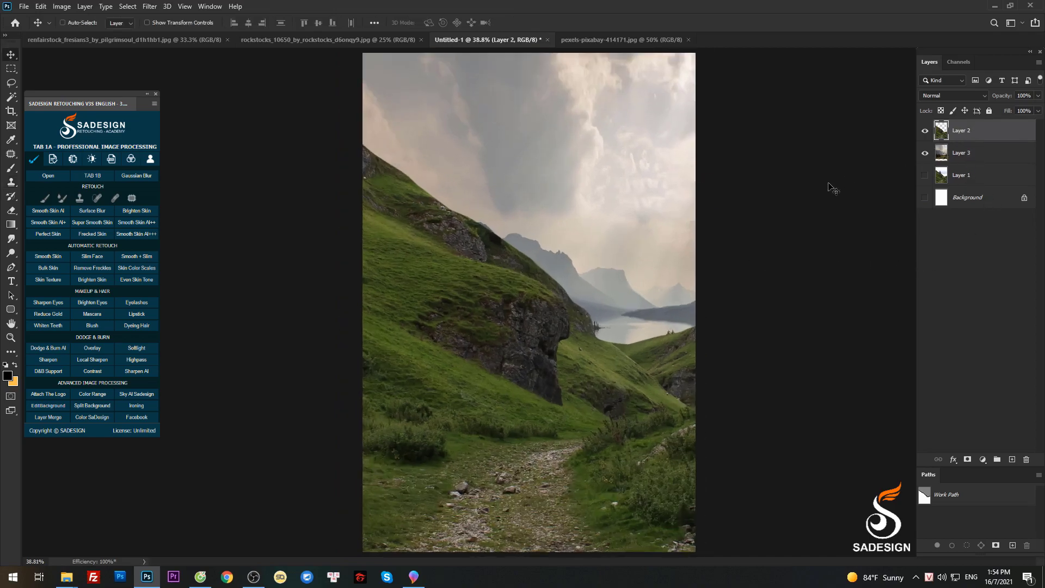
key(ctrl+t)
scroll(578, 237, down, 3)
drag(532, 194, 522, 211)
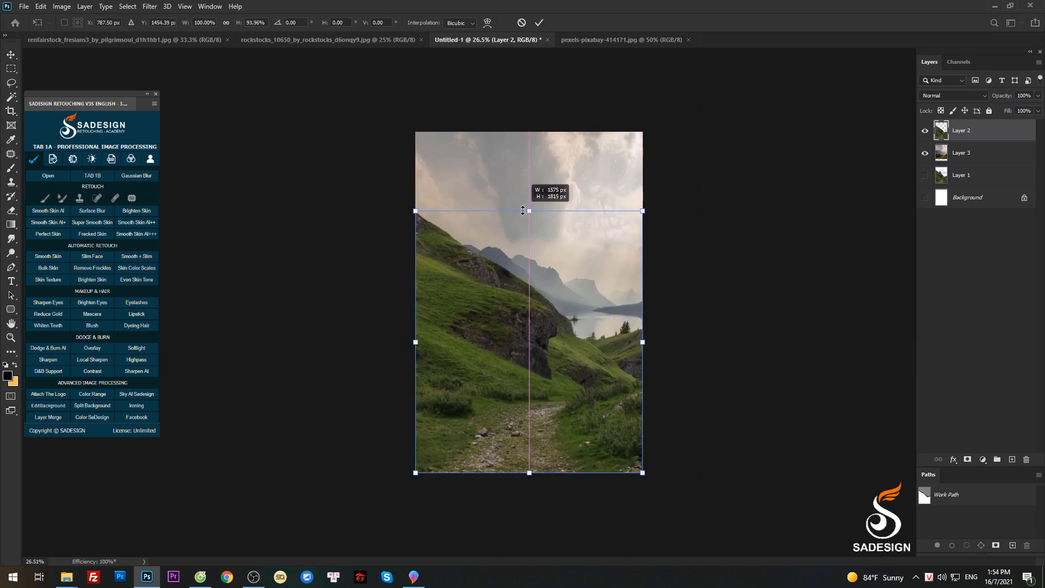
key(Return)
scroll(621, 332, up, 3)
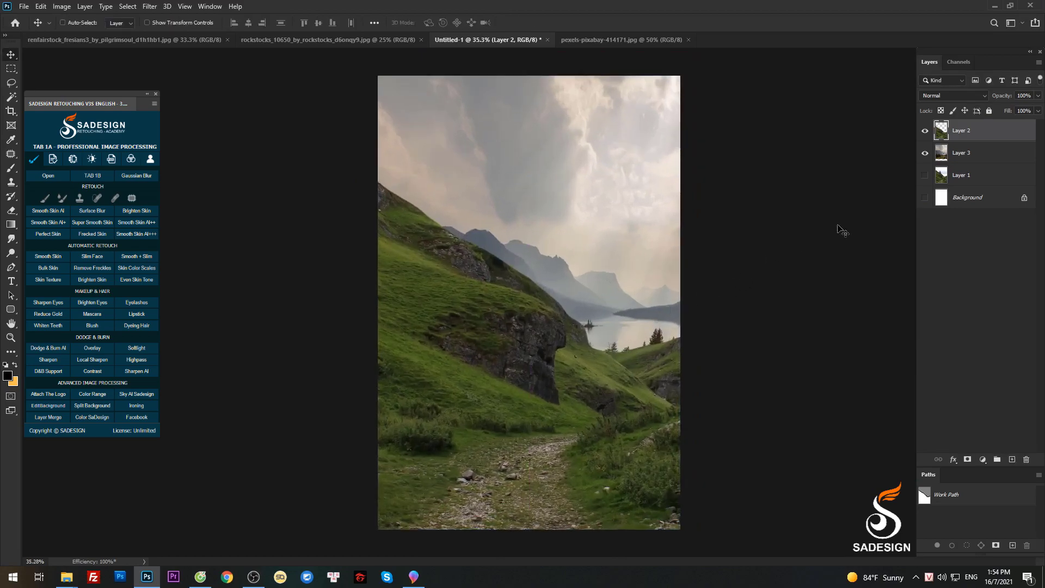
click(959, 153)
Add a Brightness/Contrast adjustment to the lake backdrop at Brightness -36, Contrast -10
click(983, 459)
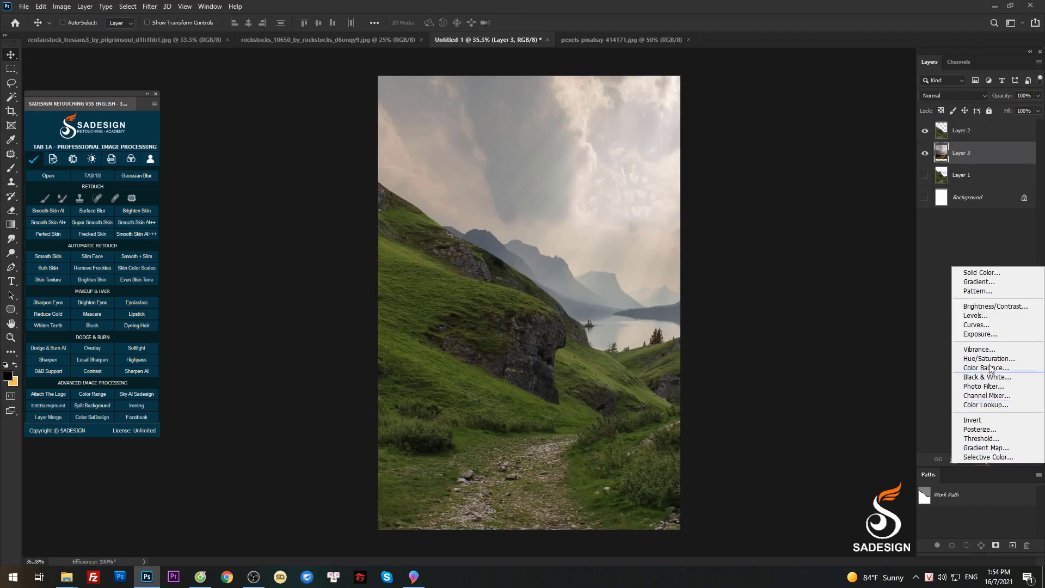
click(988, 306)
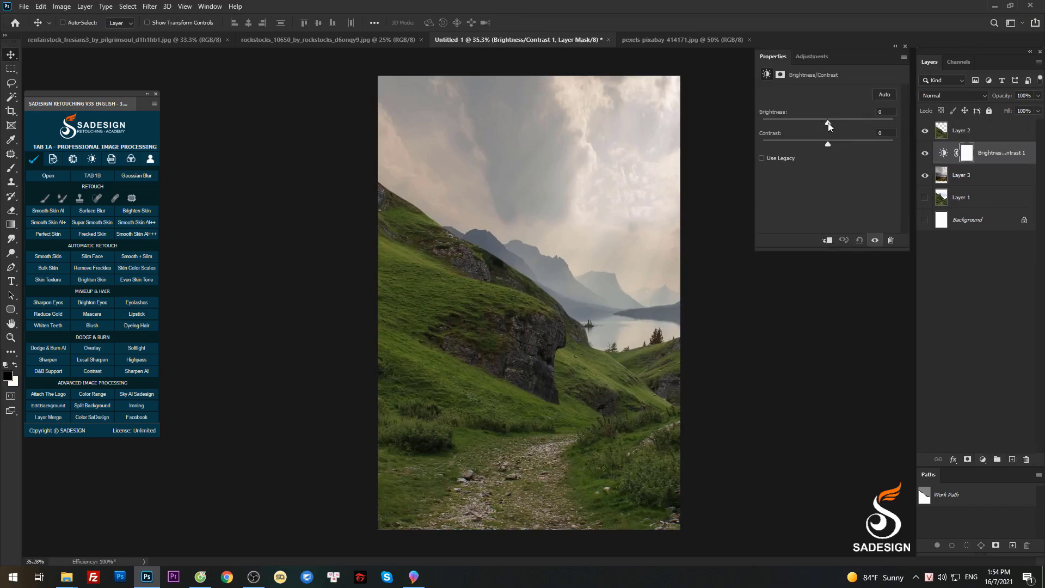
drag(828, 122, 817, 122)
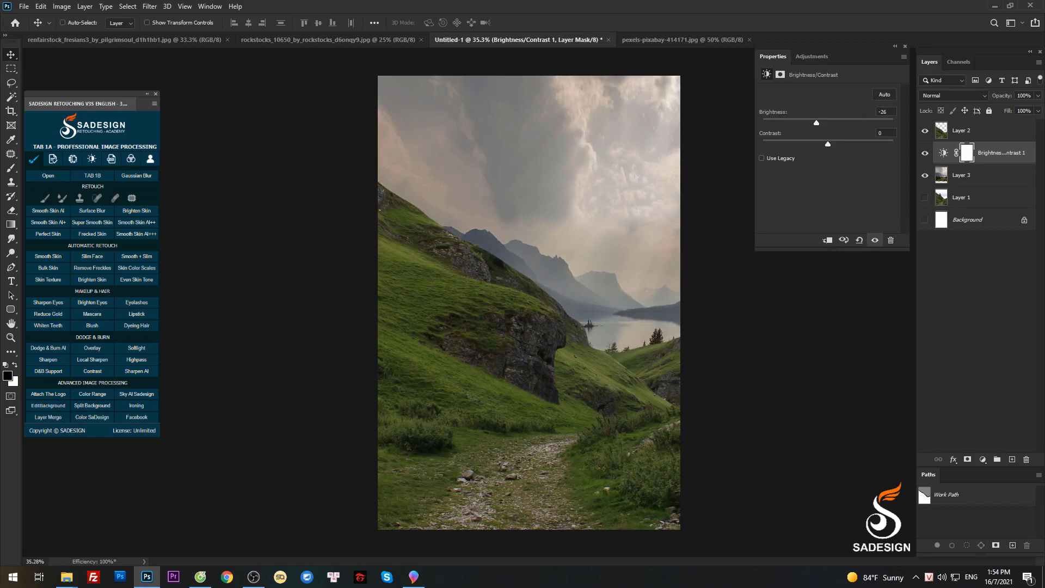
click(253, 576)
drag(814, 128, 813, 123)
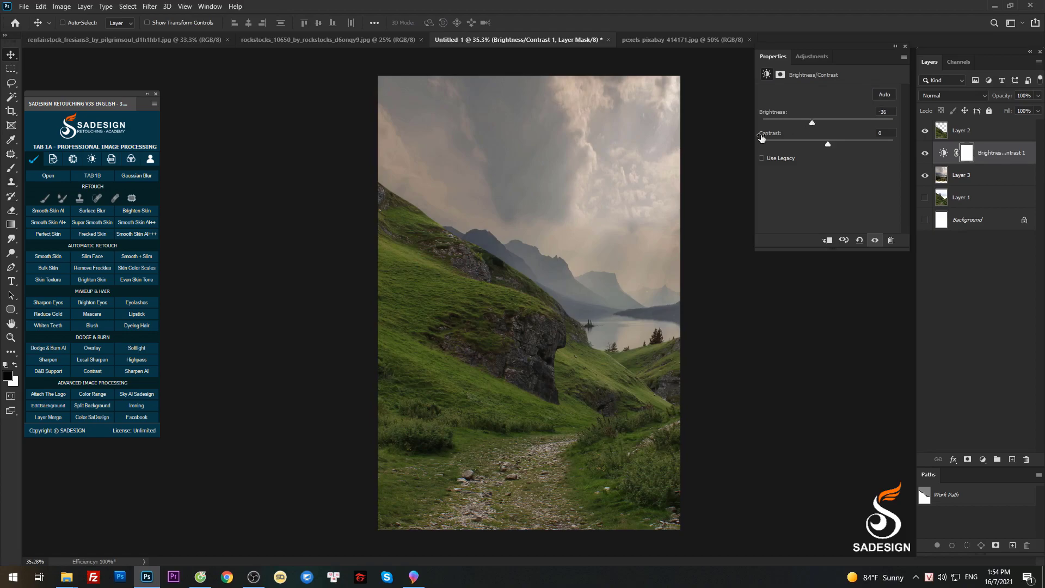
scroll(722, 185, down, 1)
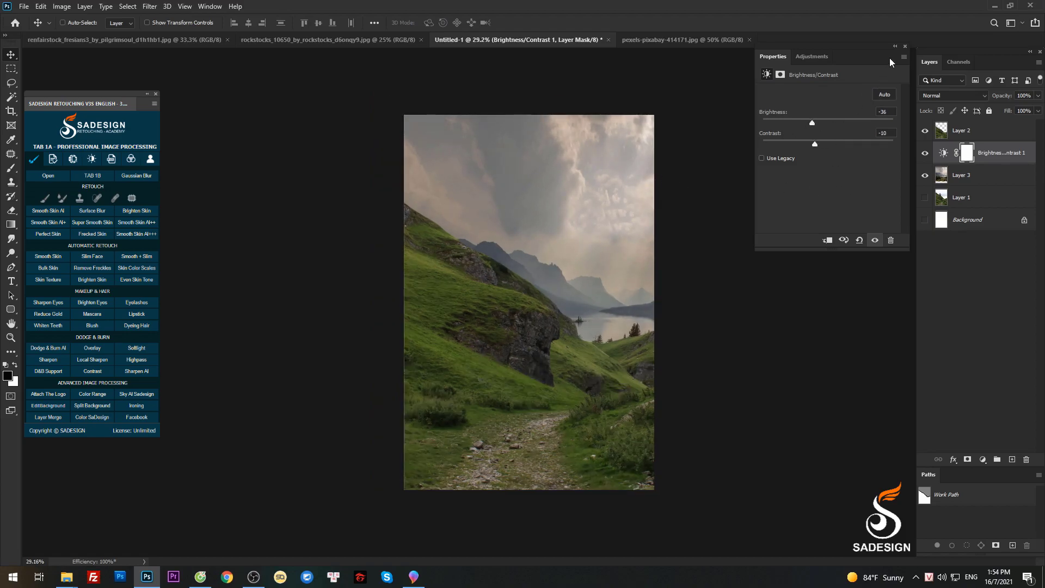
click(905, 47)
click(982, 459)
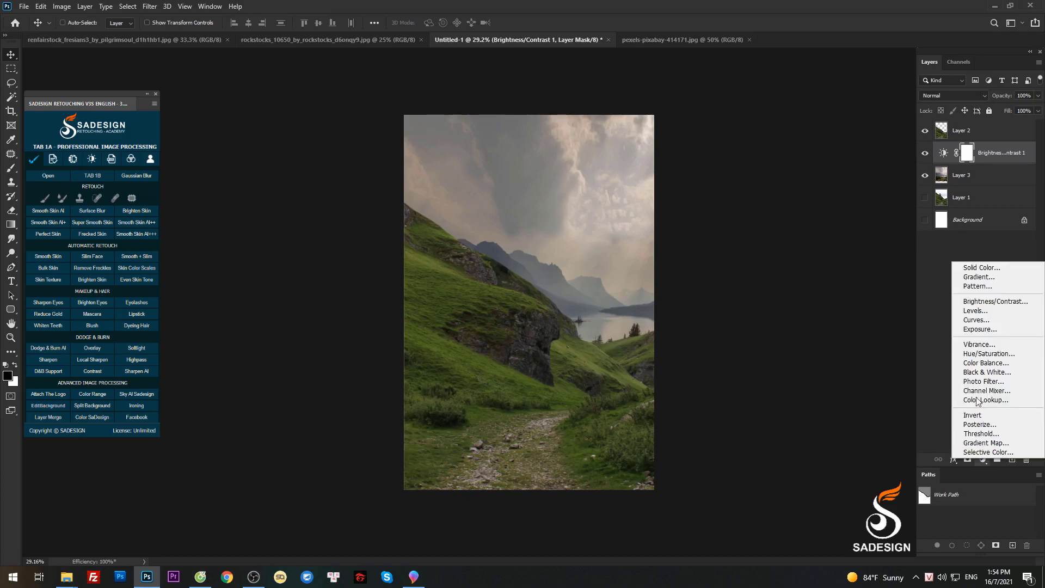
Add a Color Balance adjustment, clip Brightness/Contrast 1, and tint midtones green with Yellow/Blue -10
click(983, 363)
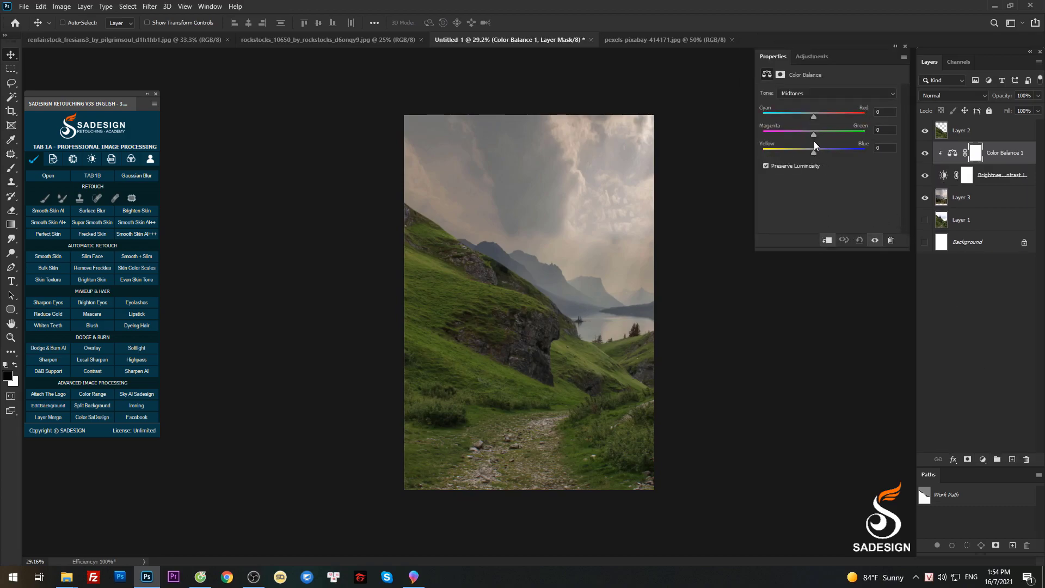
alt+click(954, 185)
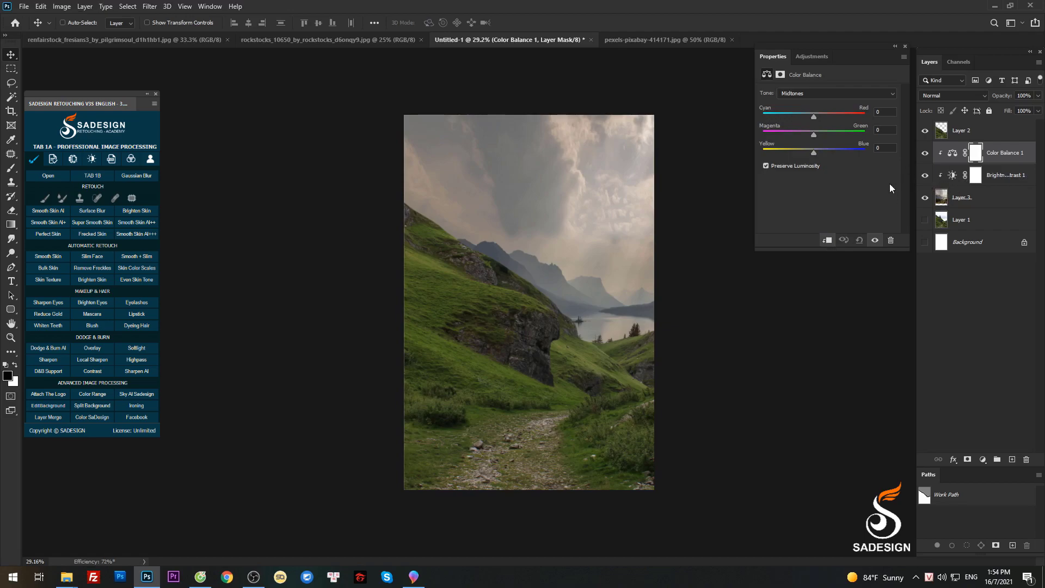
mouse_move(814, 135)
mouse_down()
mouse_move(824, 135)
mouse_move(824, 117)
mouse_up()
drag(813, 153, 808, 153)
drag(807, 153, 809, 152)
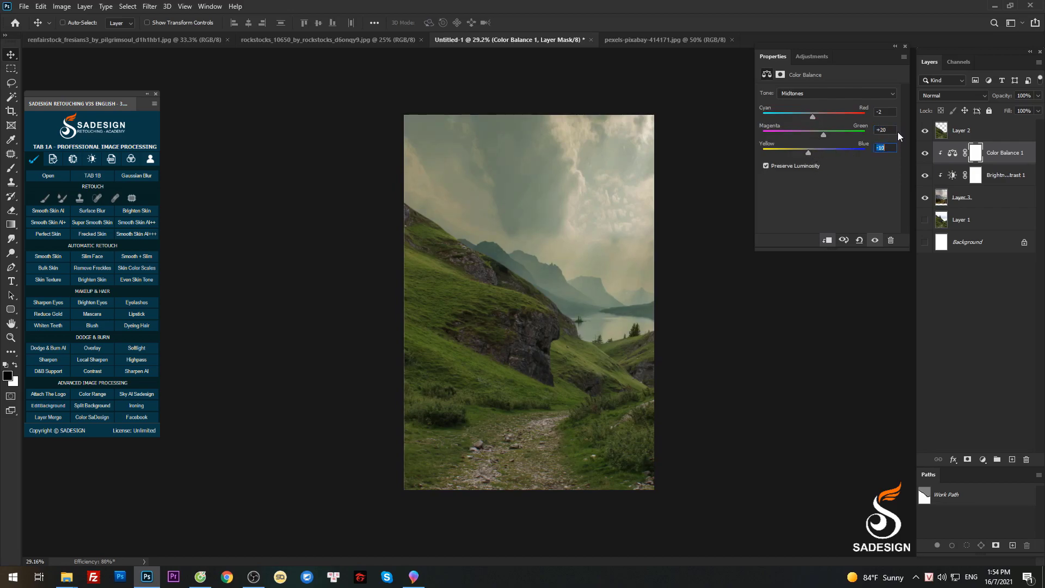
click(905, 47)
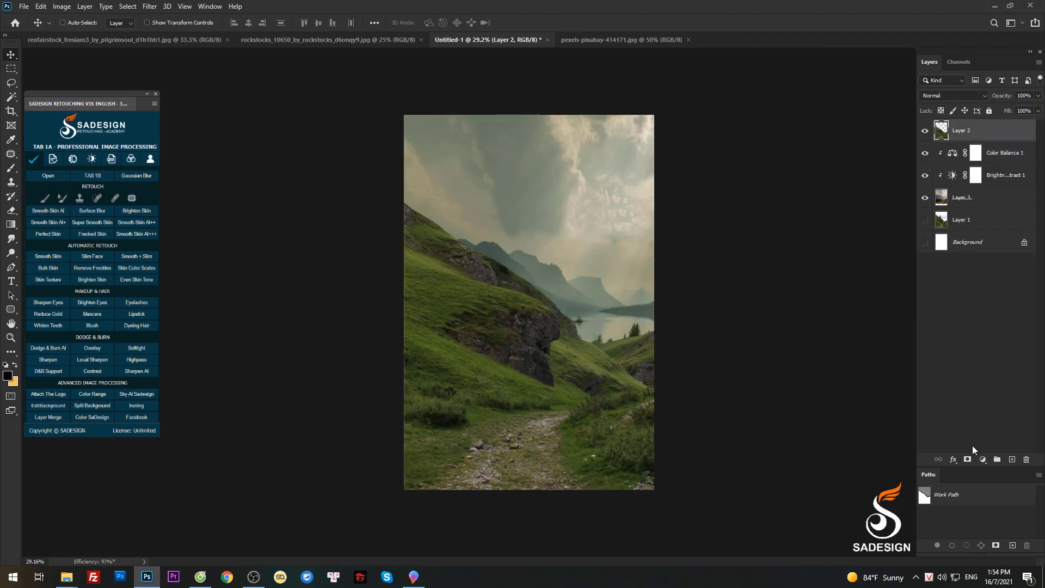
Add a Hue/Saturation adjustment clipped to Layer 2 with Saturation -13
click(983, 459)
click(974, 355)
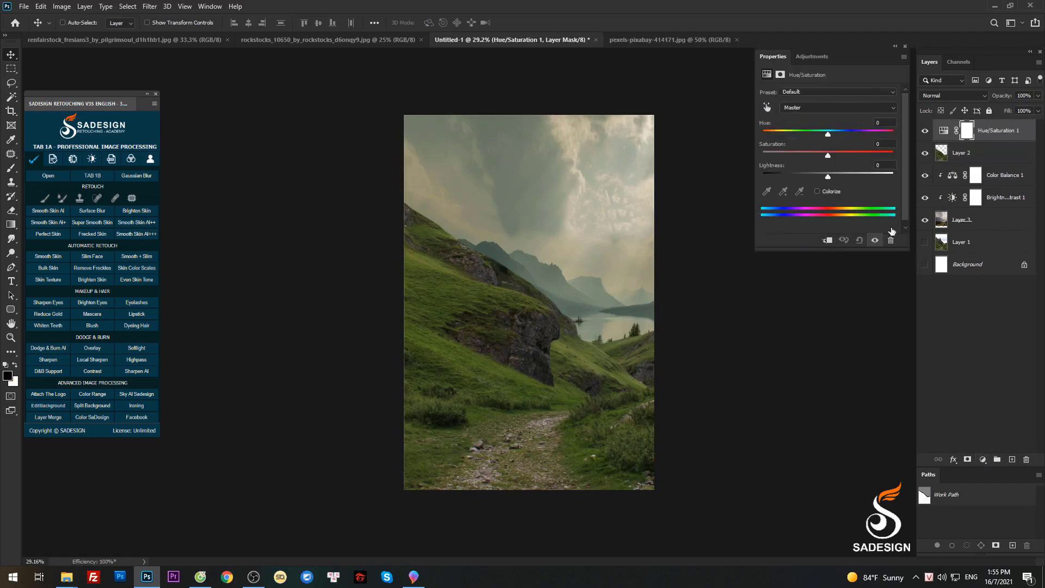
click(828, 241)
drag(828, 156, 822, 157)
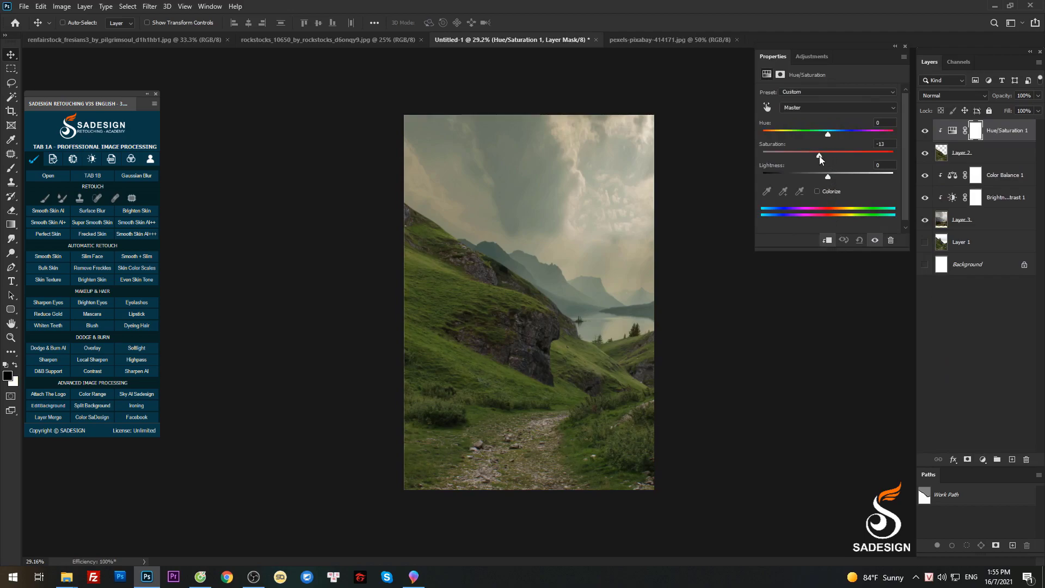
click(905, 46)
Add a second Brightness/Contrast adjustment clipped to Layer 2 with Brightness -5
click(982, 459)
click(974, 302)
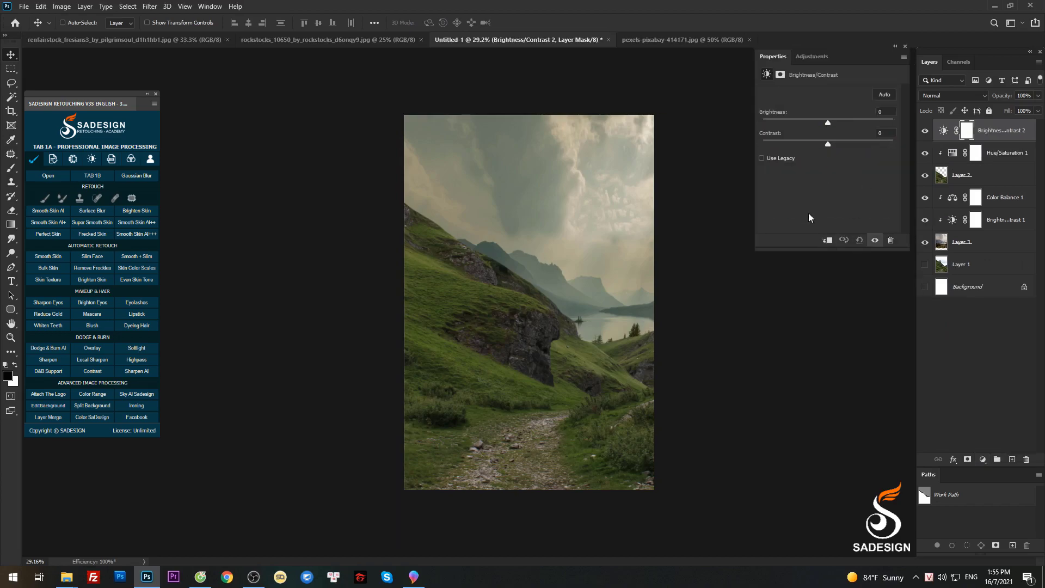
click(828, 241)
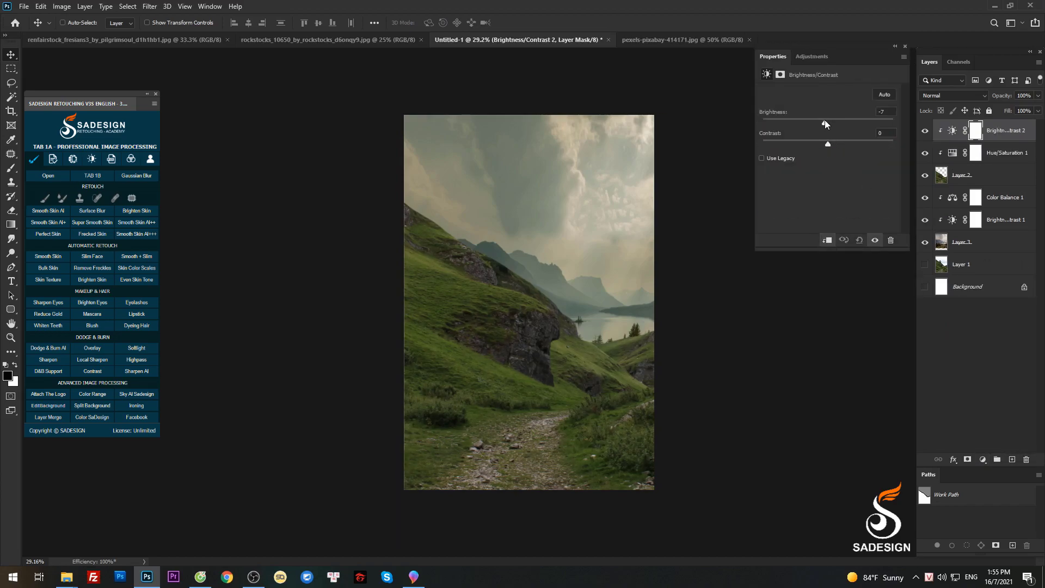
drag(825, 121, 826, 136)
Add a darkening Curves 1 adjustment on top and set up a large low-opacity brush
click(904, 46)
click(982, 458)
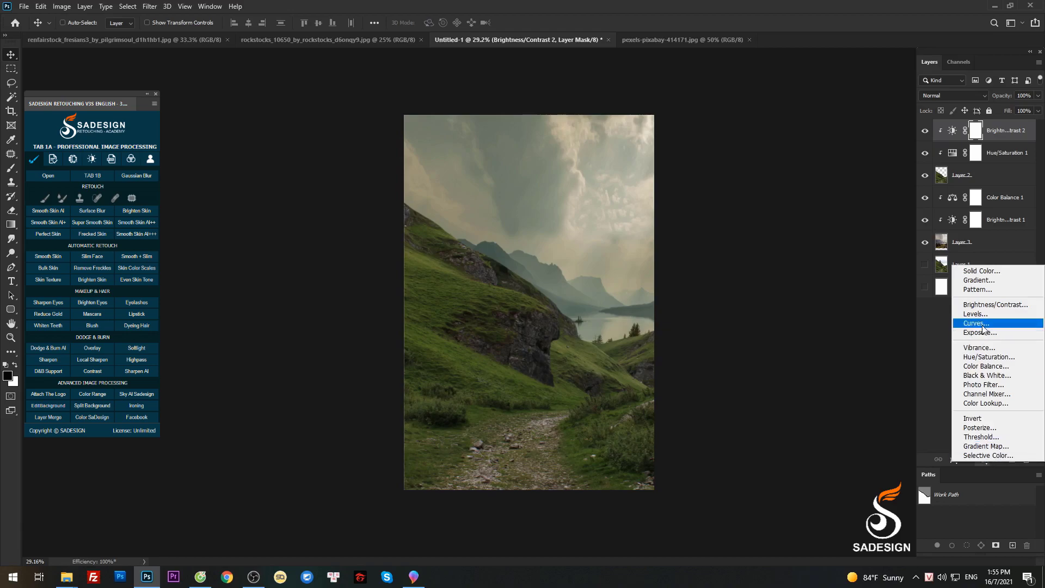
click(964, 328)
drag(841, 169, 843, 173)
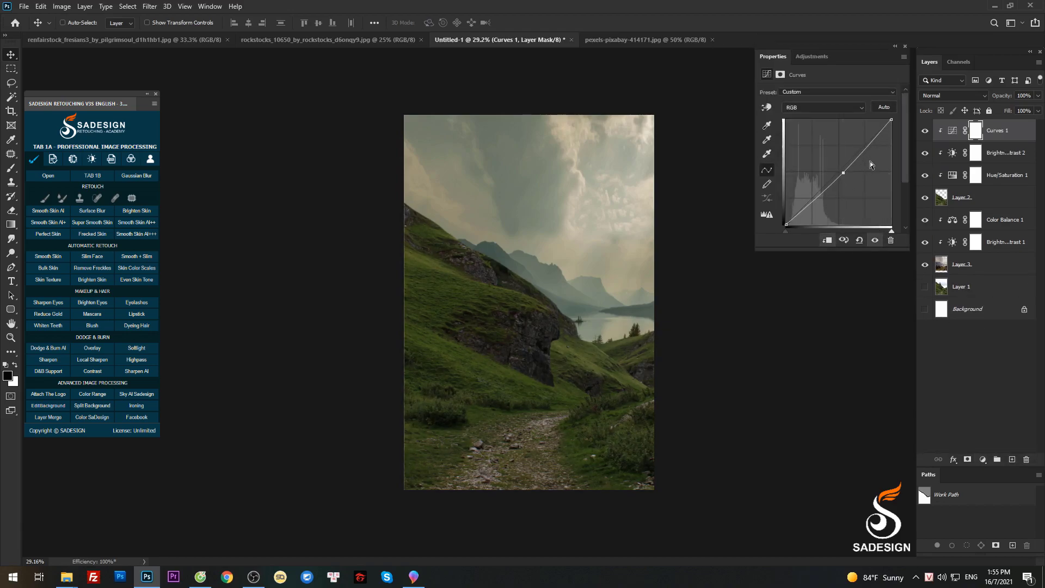
click(904, 48)
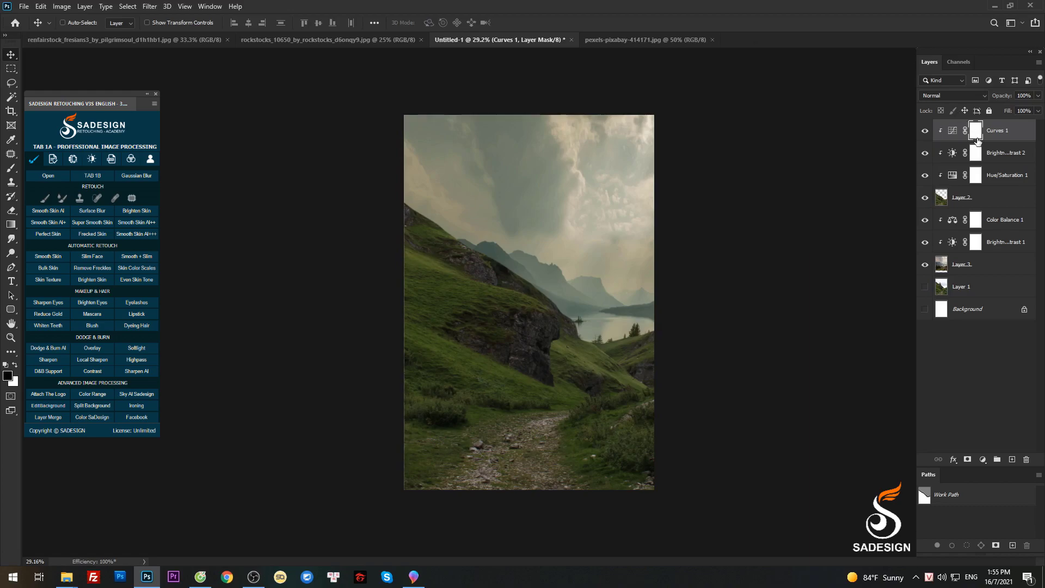
key(b)
mouse_move(561, 282)
mouse_down()
mouse_move(571, 294)
mouse_move(494, 257)
mouse_move(548, 315)
mouse_move(595, 303)
mouse_move(660, 392)
mouse_move(479, 459)
mouse_move(655, 331)
mouse_up()
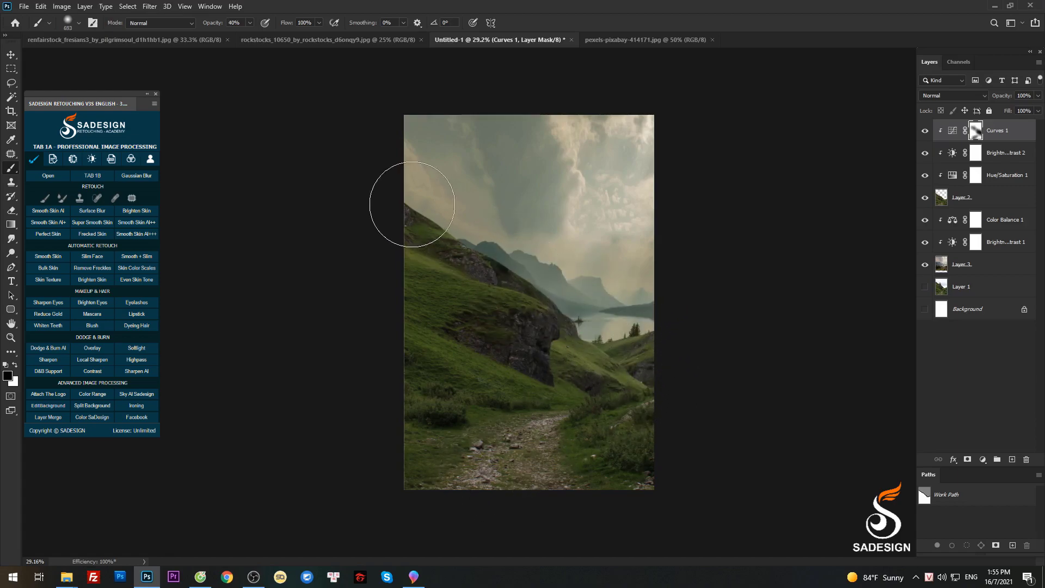
Add a brightening Curves 2 clipped above Color Balance 1 and paint its mask over sky and lake
click(995, 225)
click(982, 459)
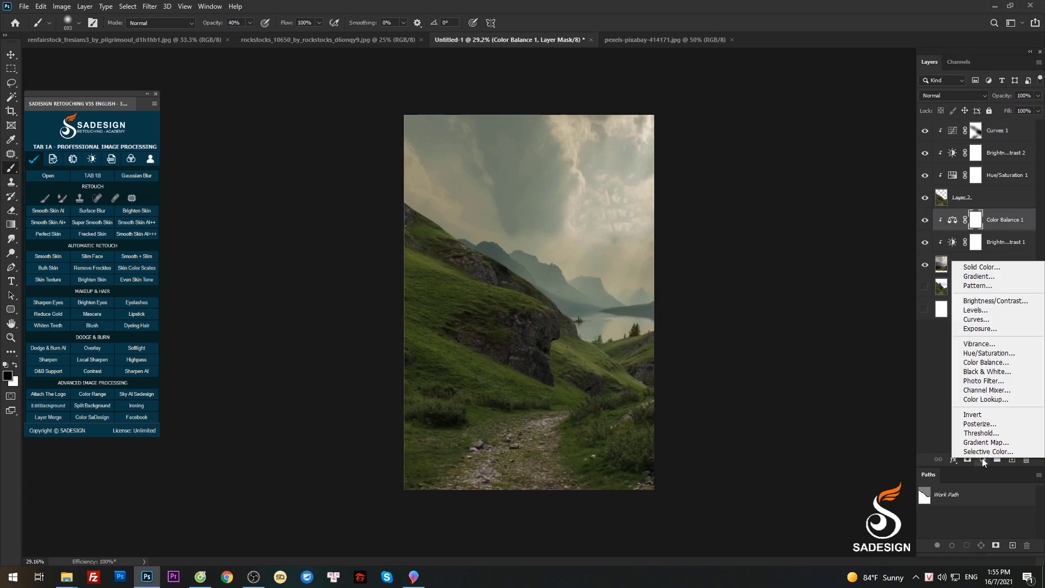
click(975, 329)
click(826, 240)
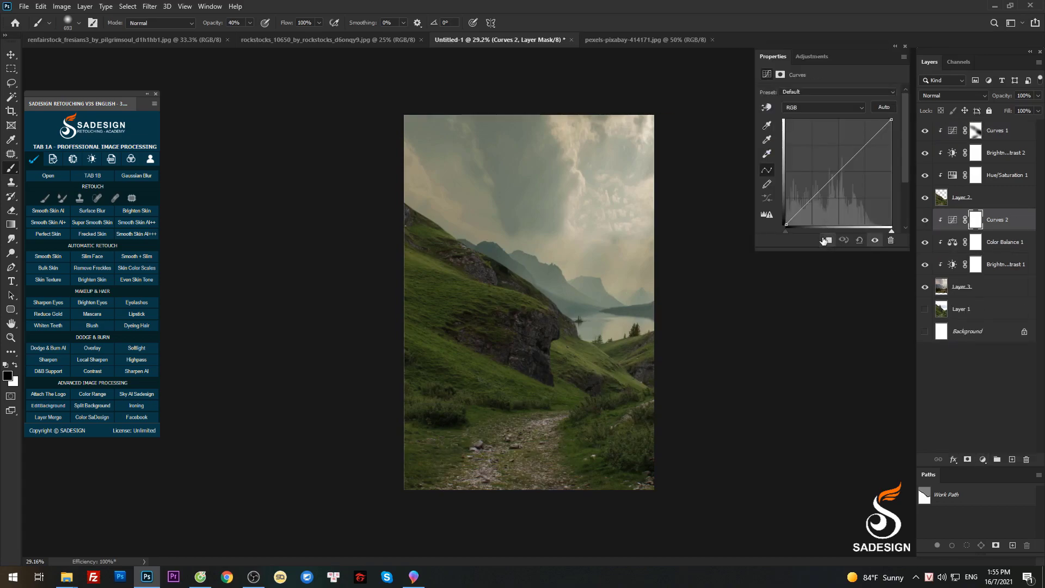
drag(840, 176, 843, 170)
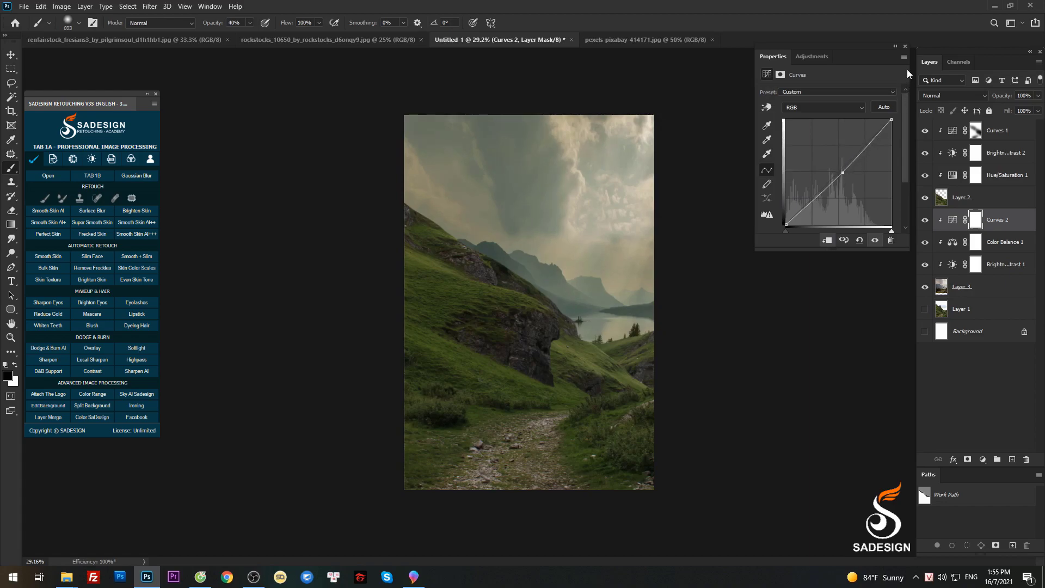
click(905, 46)
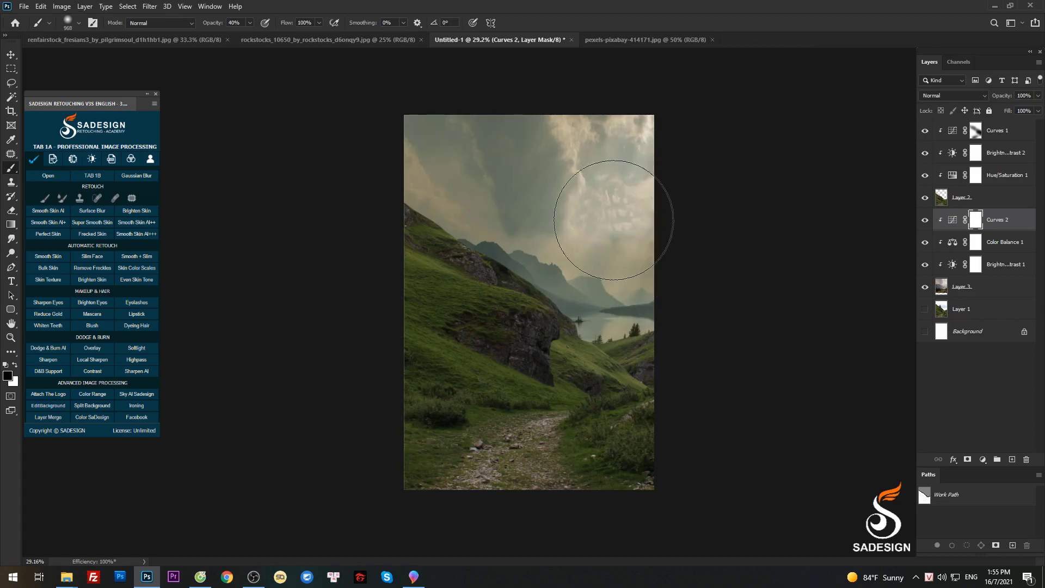
mouse_move(648, 157)
mouse_down()
mouse_move(566, 256)
mouse_move(593, 305)
mouse_move(539, 303)
mouse_move(580, 308)
mouse_up()
key(v)
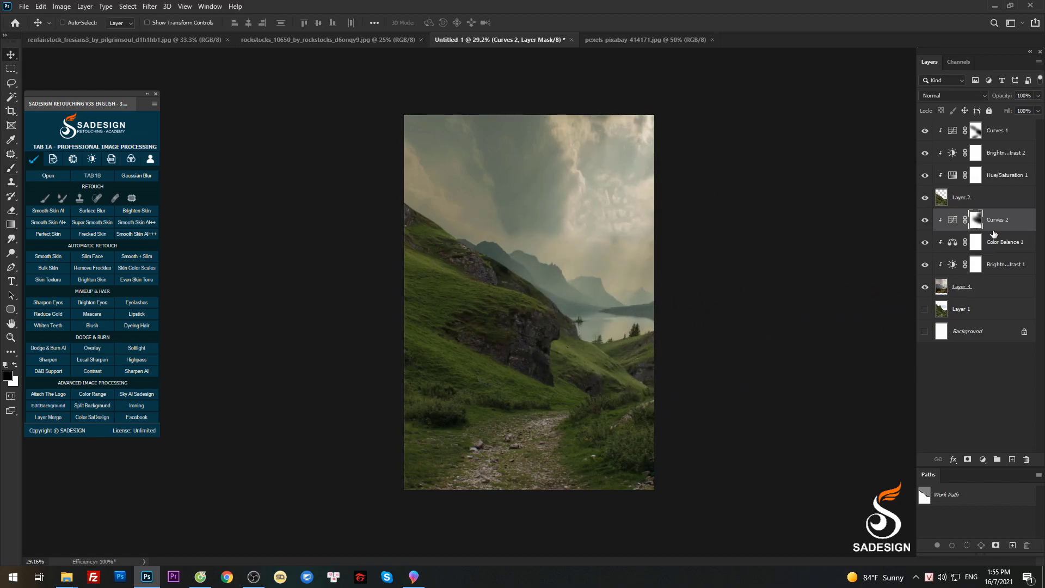
key(ctrl+2)
click(975, 132)
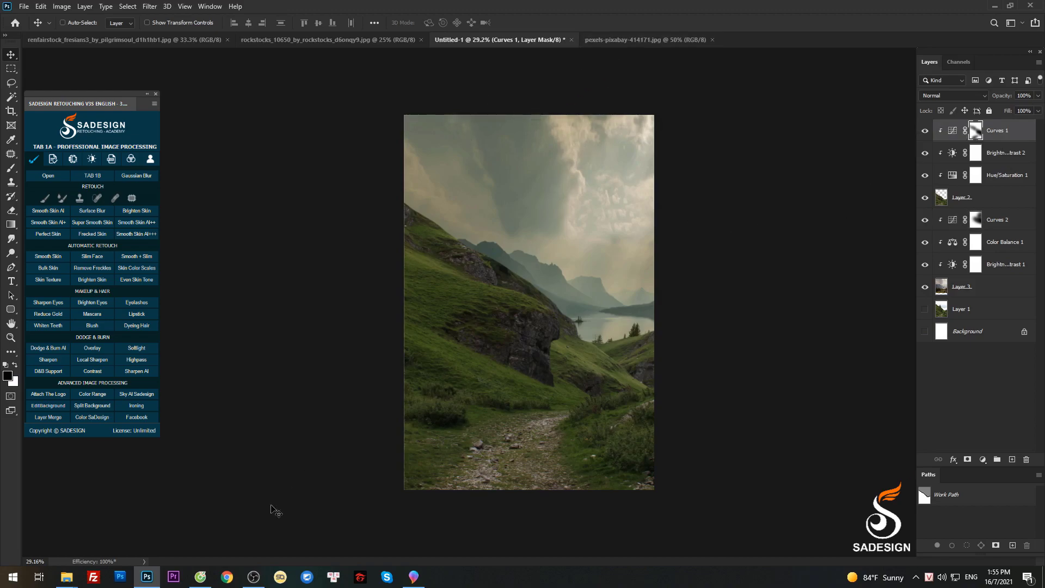
click(66, 577)
Bring Smoke 16.jpg from D:\Manipulation\Khói into the renfairstock document as a layer
click(180, 522)
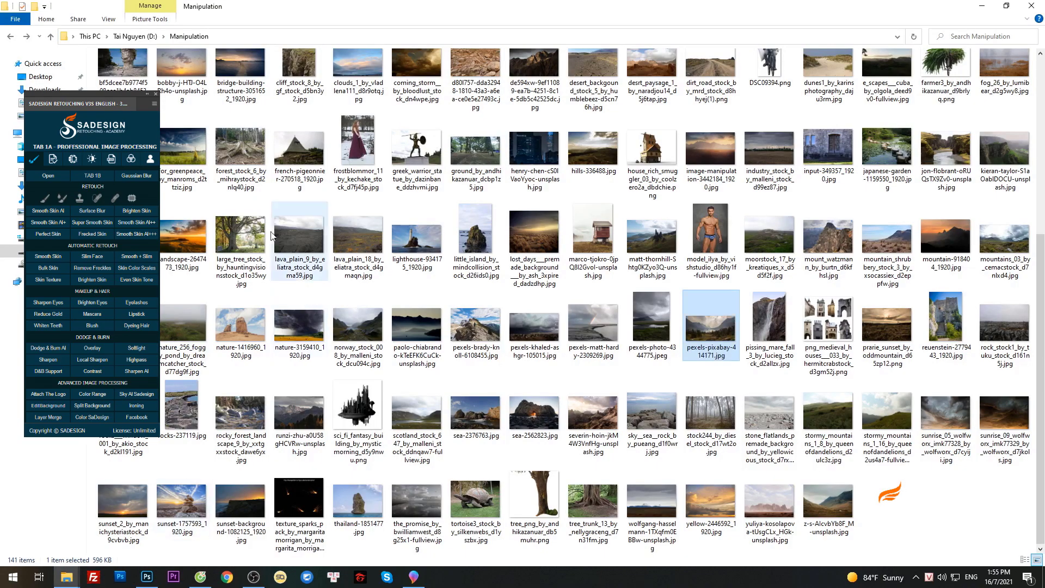
click(9, 40)
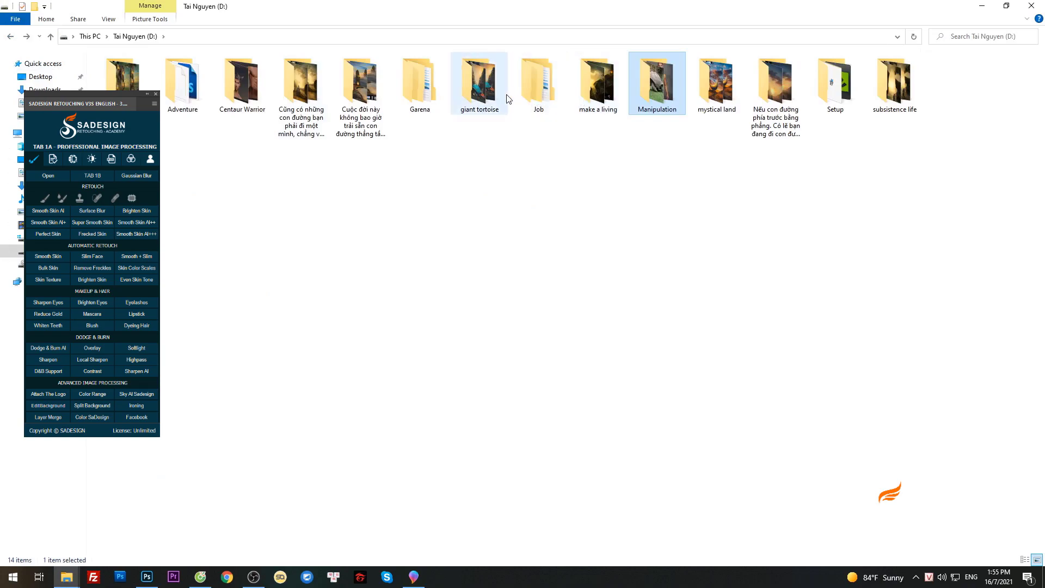
double_click(647, 90)
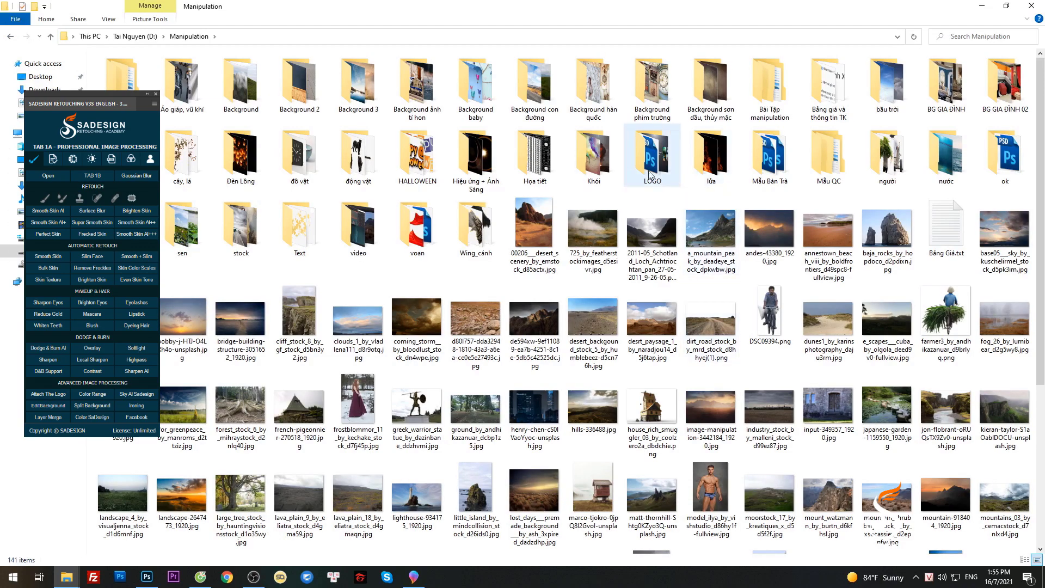
double_click(593, 158)
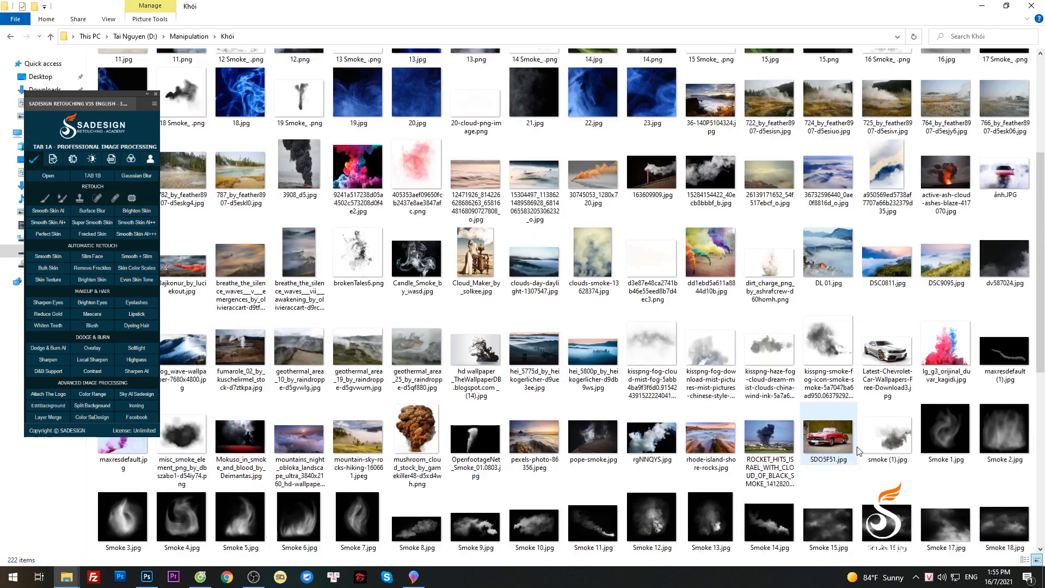
mouse_move(881, 520)
mouse_down()
mouse_move(870, 534)
mouse_move(551, 163)
mouse_move(753, 28)
mouse_up()
drag(610, 240, 573, 253)
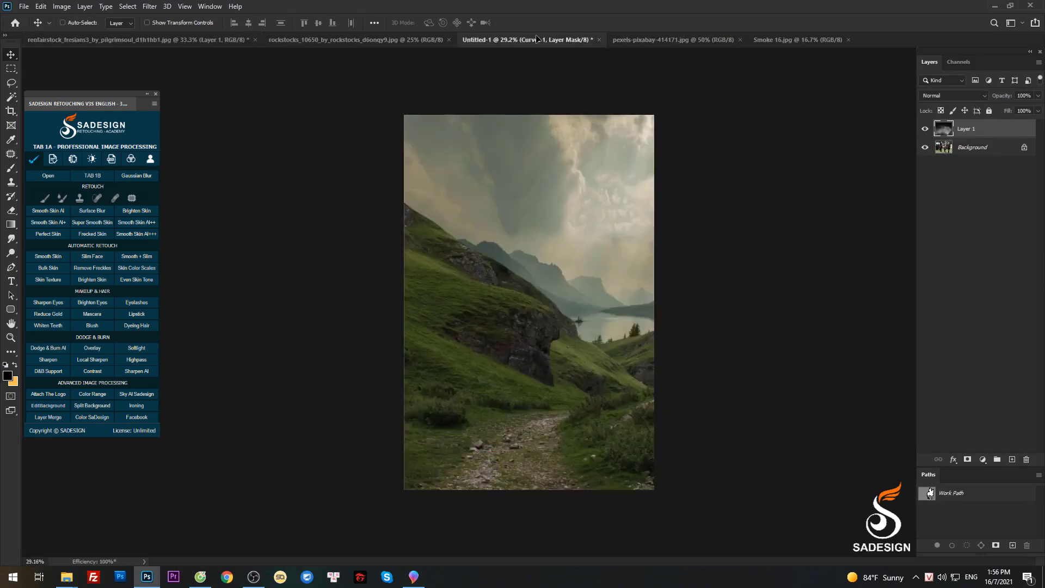
Copy the smoke layer into the landscape and set its blend mode to Screen
drag(573, 253, 574, 268)
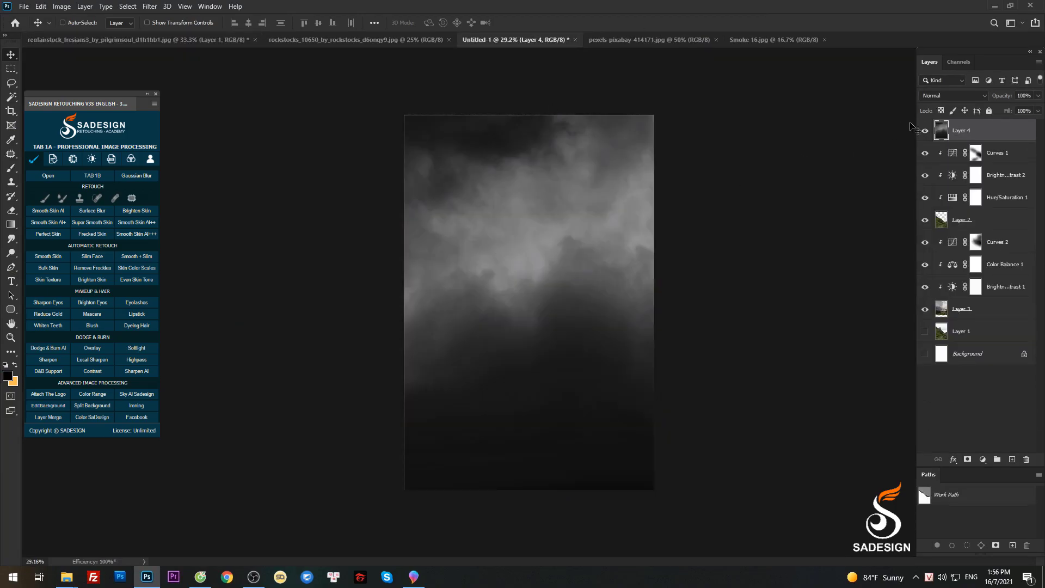
click(948, 96)
key(Down)
key(Down)
key(Down)
key(Down)
key(Down)
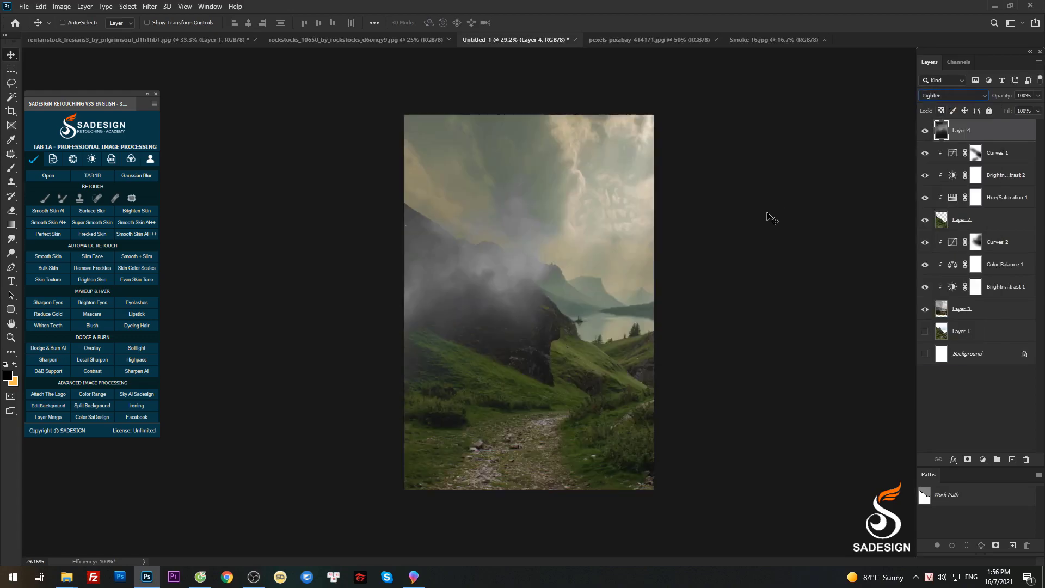
key(Down)
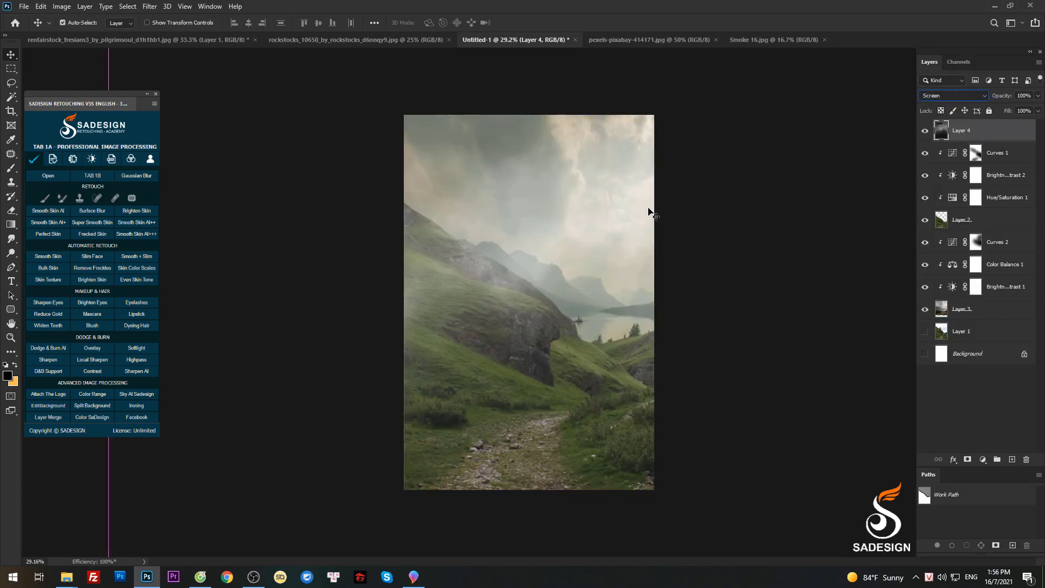
key(ctrl+t)
key(ctrl+0)
Squash, rotate and position the smoke into a thin fog band over the landscape
mouse_move(546, 467)
mouse_down()
mouse_move(562, 262)
mouse_move(563, 352)
mouse_up()
drag(864, 339, 823, 387)
drag(695, 357, 711, 344)
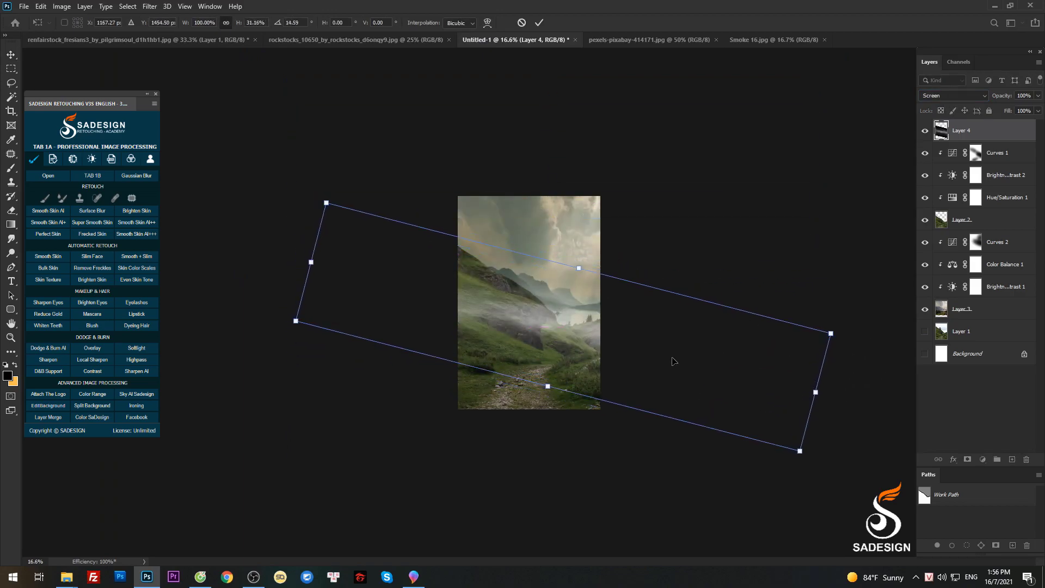
scroll(681, 347, up, 2)
scroll(759, 396, down, 1)
drag(760, 396, 813, 445)
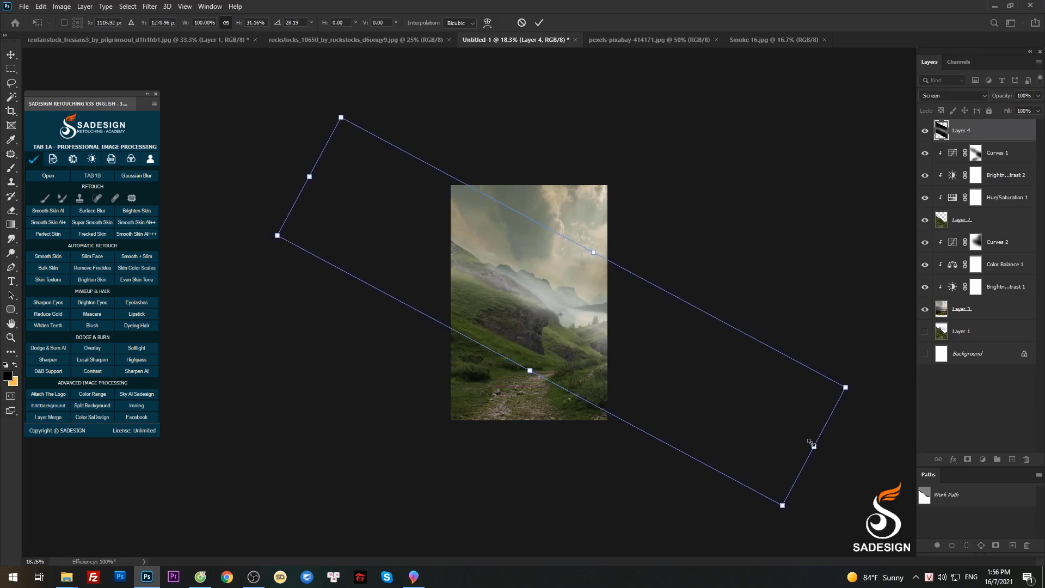
drag(813, 446, 771, 421)
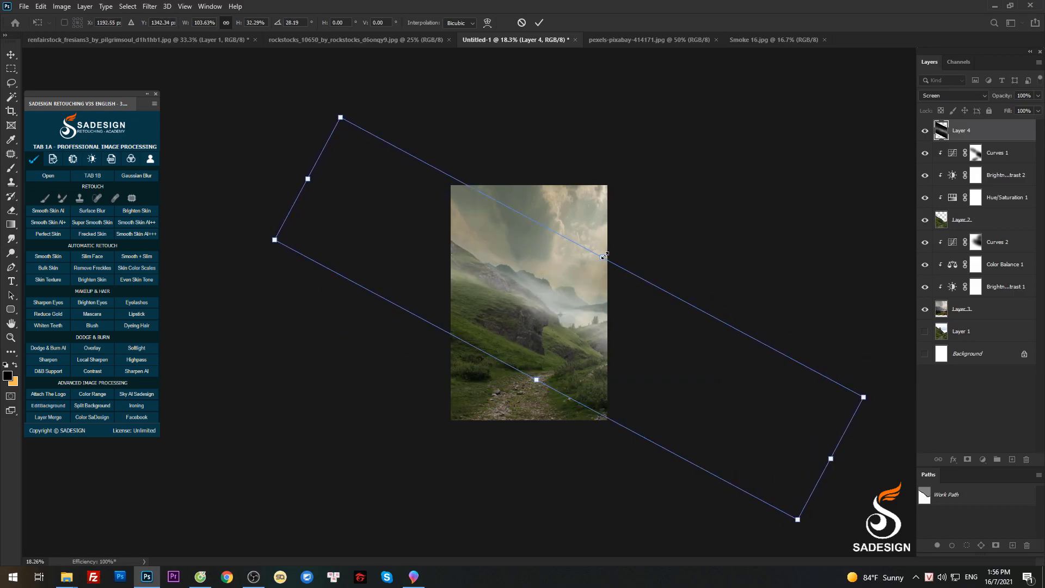
drag(603, 257, 605, 252)
mouse_move(791, 333)
mouse_down()
mouse_move(821, 357)
mouse_move(784, 373)
mouse_up()
key(Return)
Mask the fog layer and brush it away from the left slope and lower-right hillside
scroll(899, 342, up, 1)
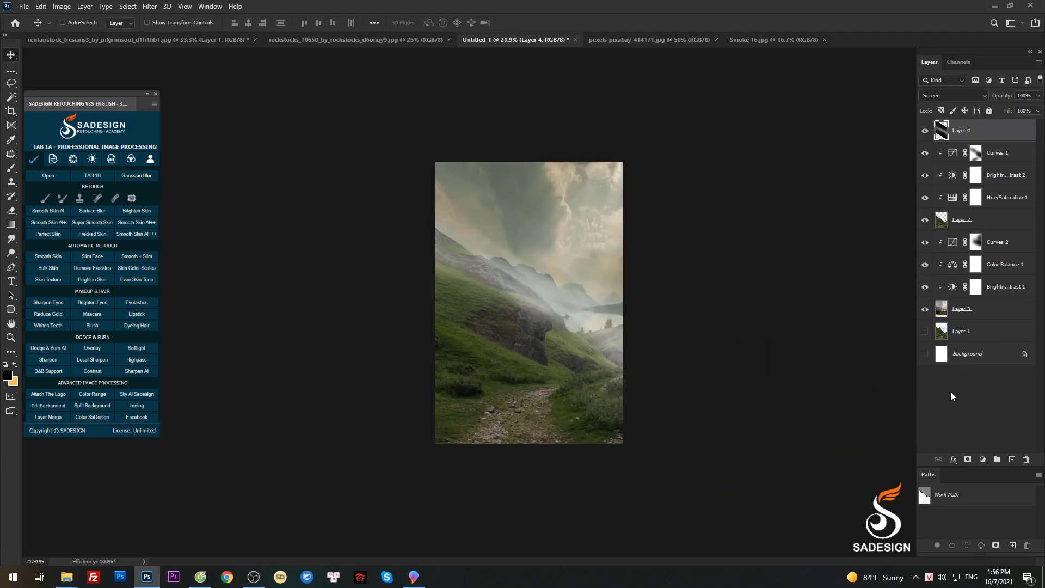
click(967, 460)
key(b)
scroll(528, 302, up, 2)
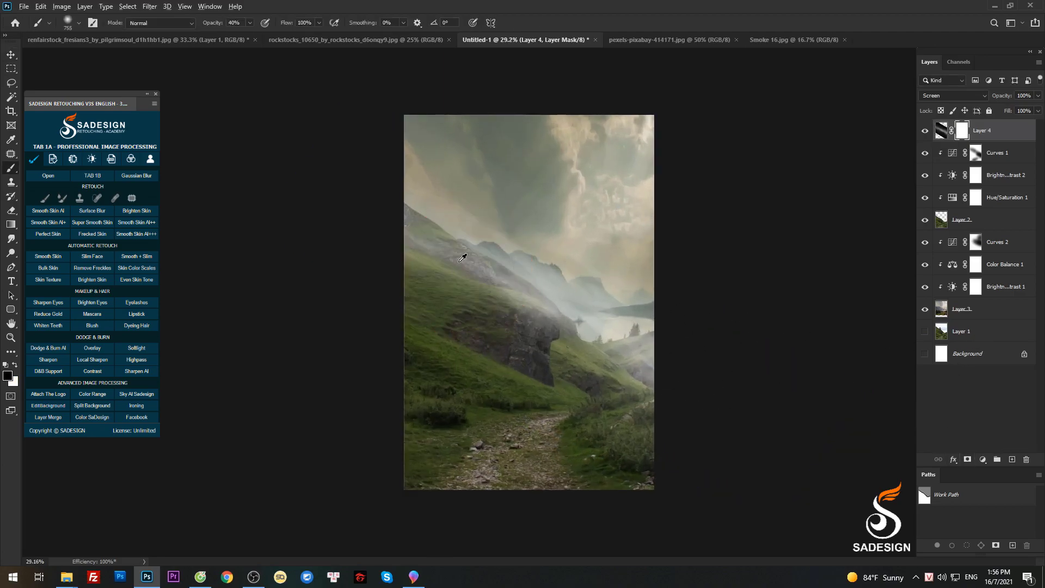
mouse_move(460, 266)
mouse_down()
mouse_move(420, 233)
mouse_move(447, 310)
mouse_move(523, 327)
mouse_up()
mouse_move(579, 385)
mouse_down()
mouse_move(695, 380)
mouse_move(483, 352)
mouse_up()
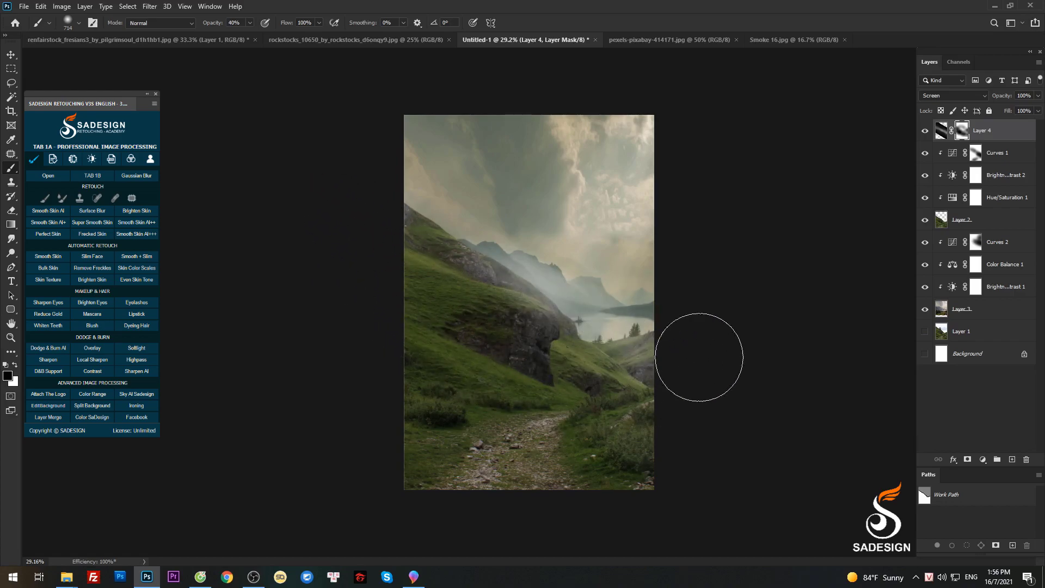
key(v)
click(995, 153)
Add a clipped Layer 5 and brush soft black at 10% opacity over the hillsides
click(1012, 460)
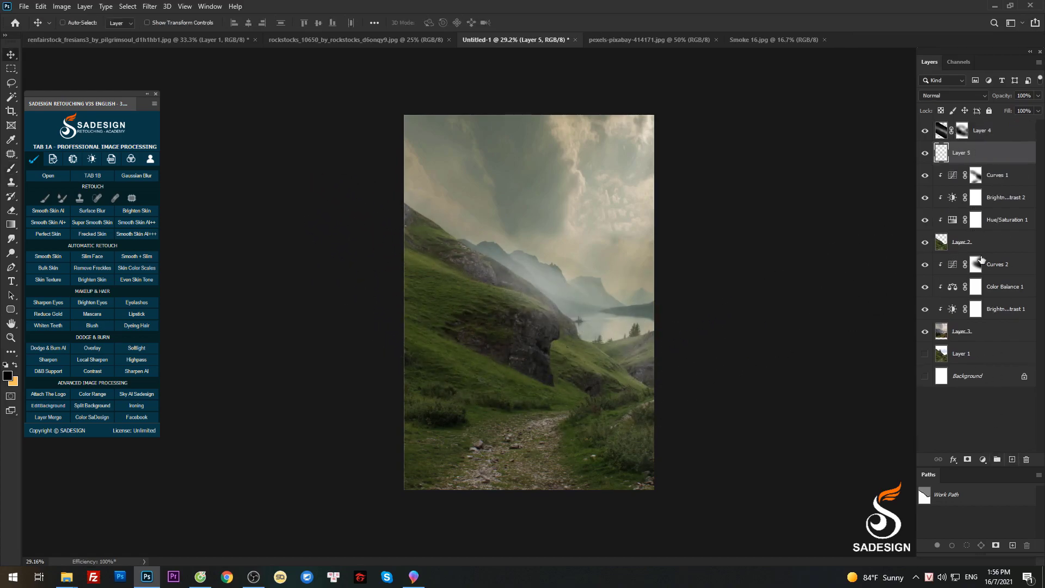
alt+click(963, 160)
key(b)
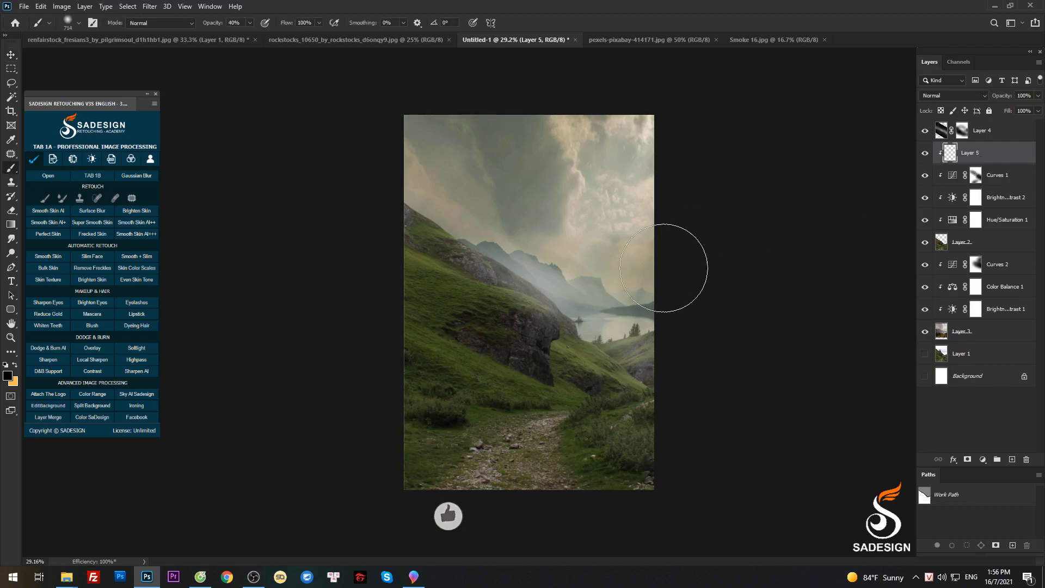
key(1)
drag(444, 275, 417, 260)
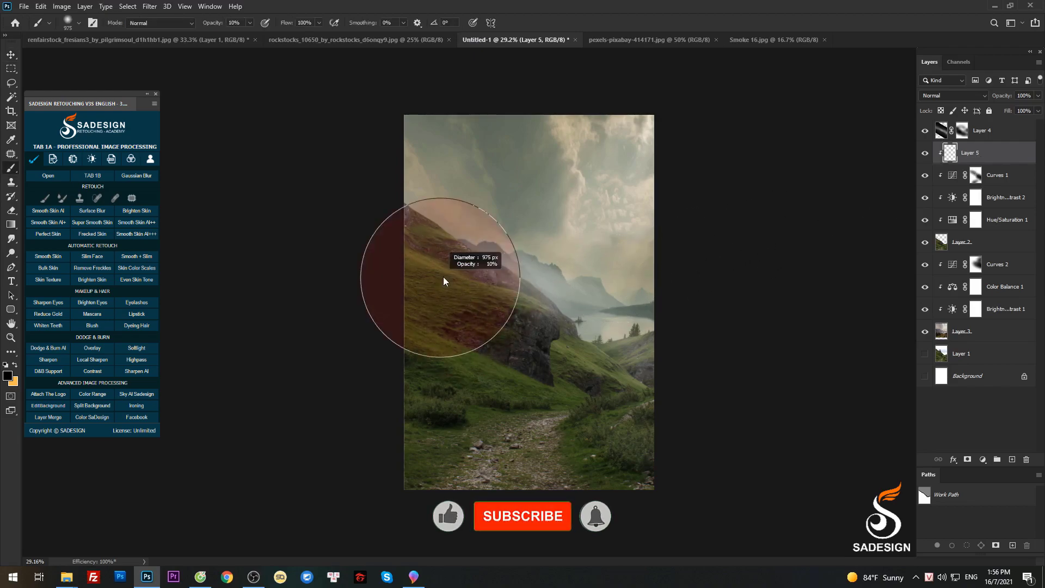
key(bracketleft)
key(bracketleft)
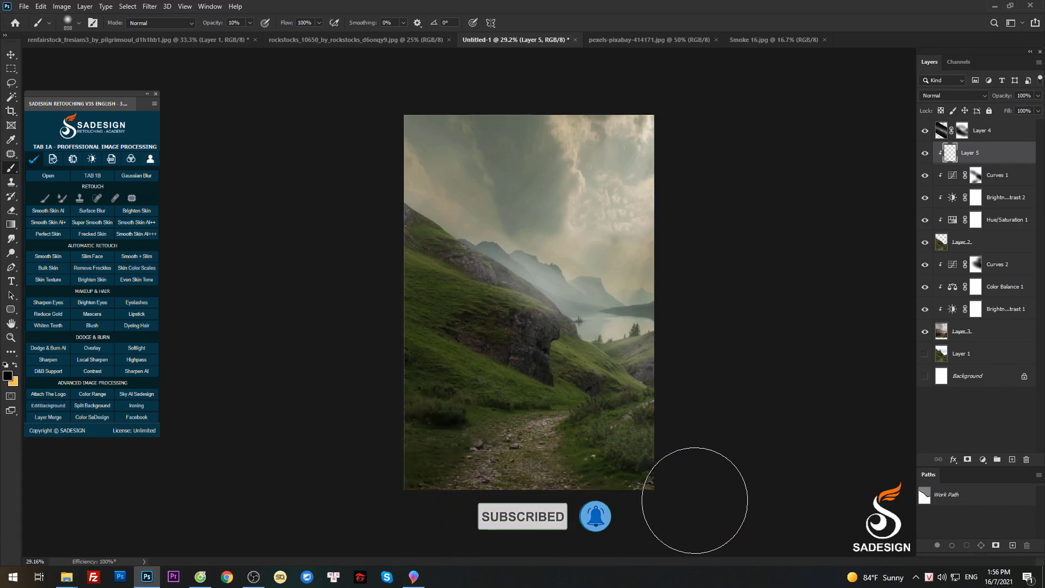
key(bracketright)
key(bracketleft)
key(bracketleft)
key(bracketleft)
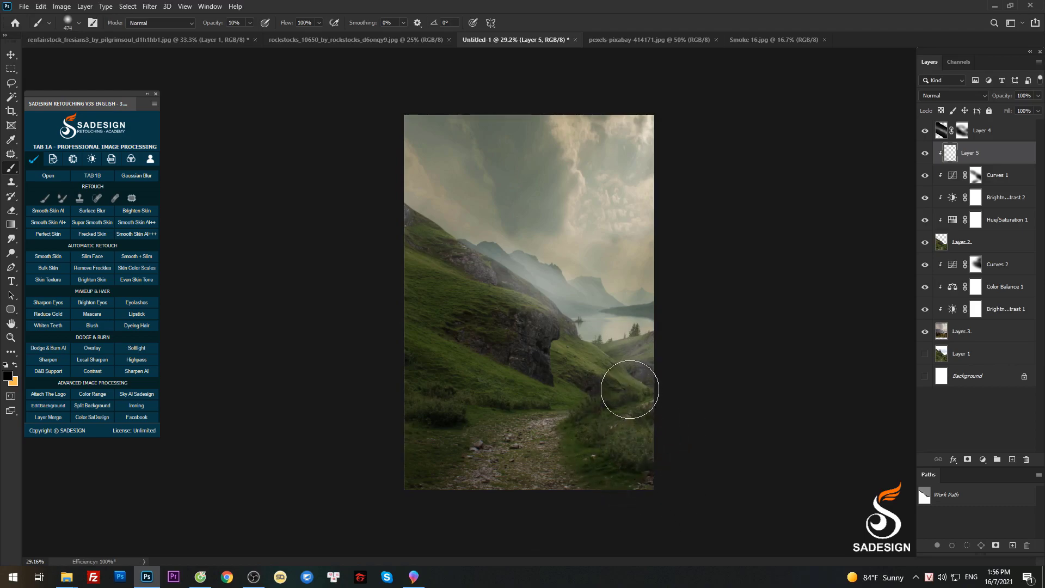
drag(558, 363, 537, 353)
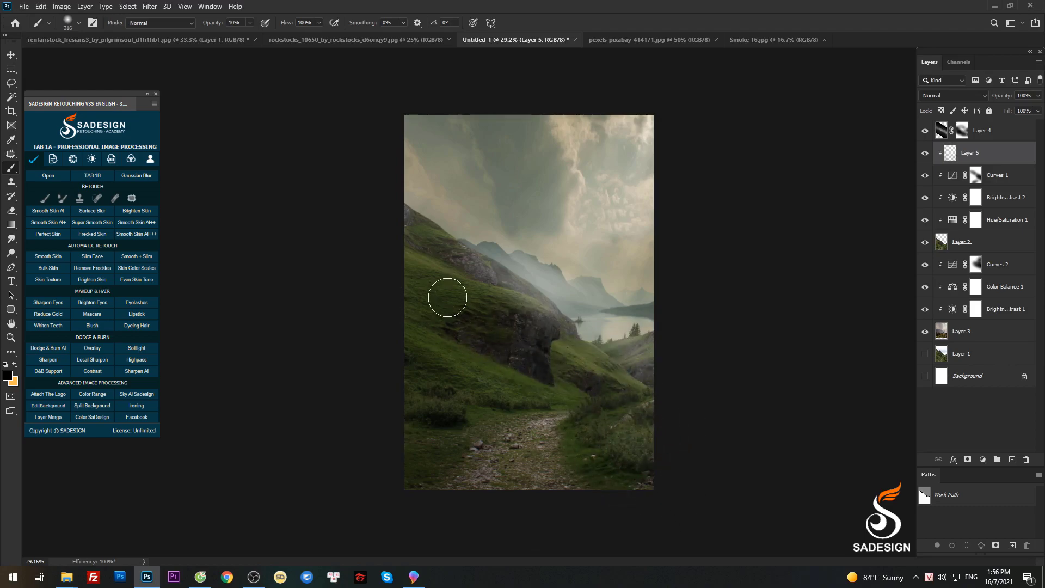
scroll(590, 322, up, 1)
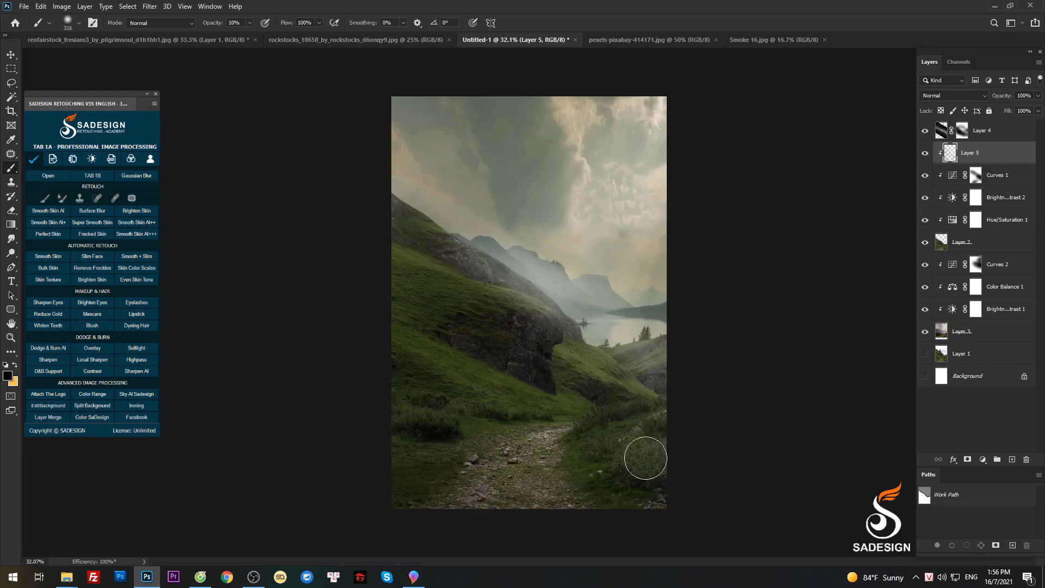
Add Layer 6 above Curves 2, paint the valley with a large soft brush, set 80% opacity
click(1004, 264)
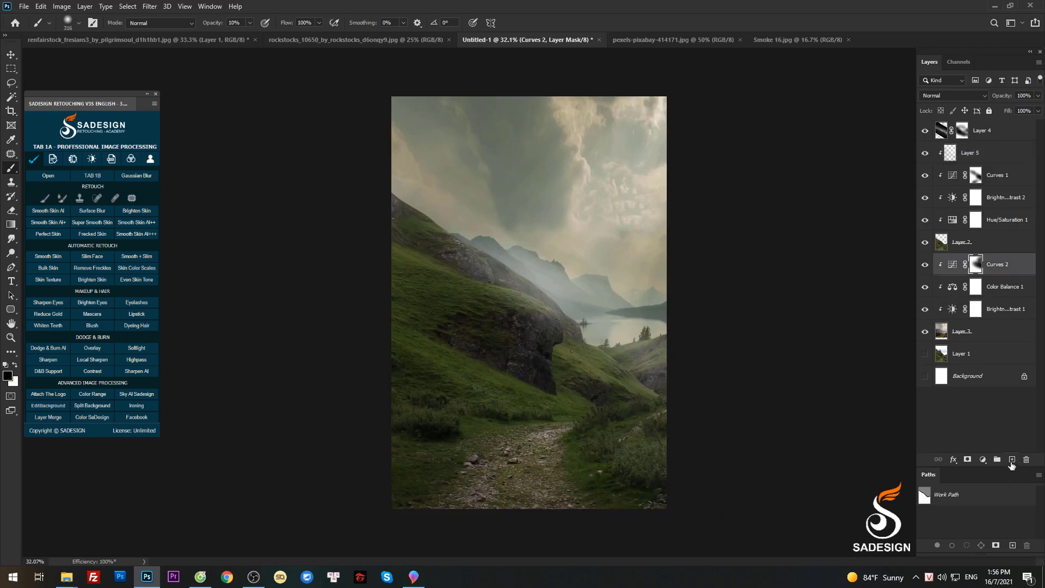
click(1011, 458)
scroll(518, 166, down, 1)
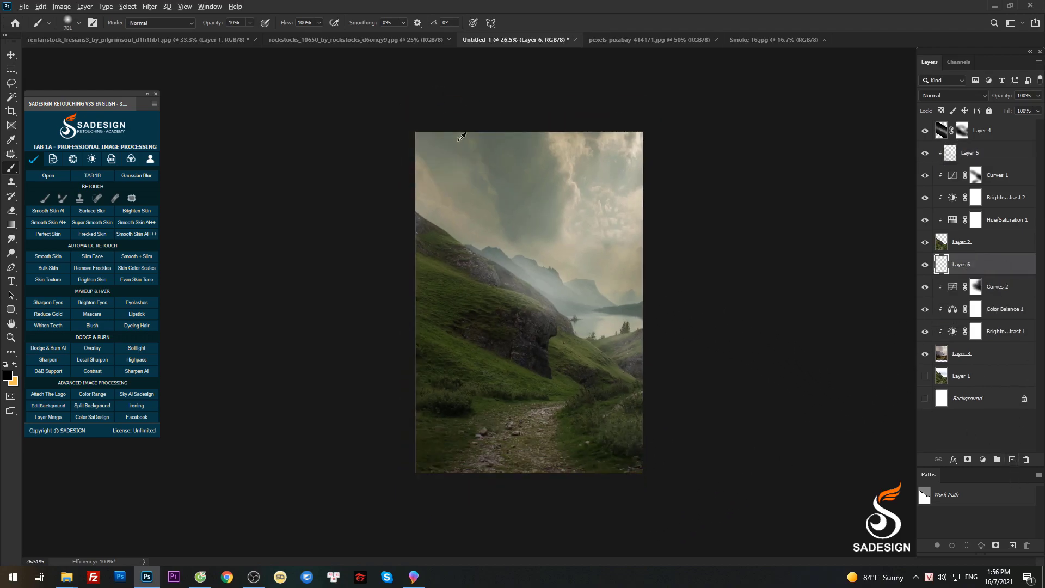
mouse_move(476, 112)
mouse_down()
mouse_move(436, 221)
mouse_move(555, 303)
mouse_move(478, 253)
mouse_up()
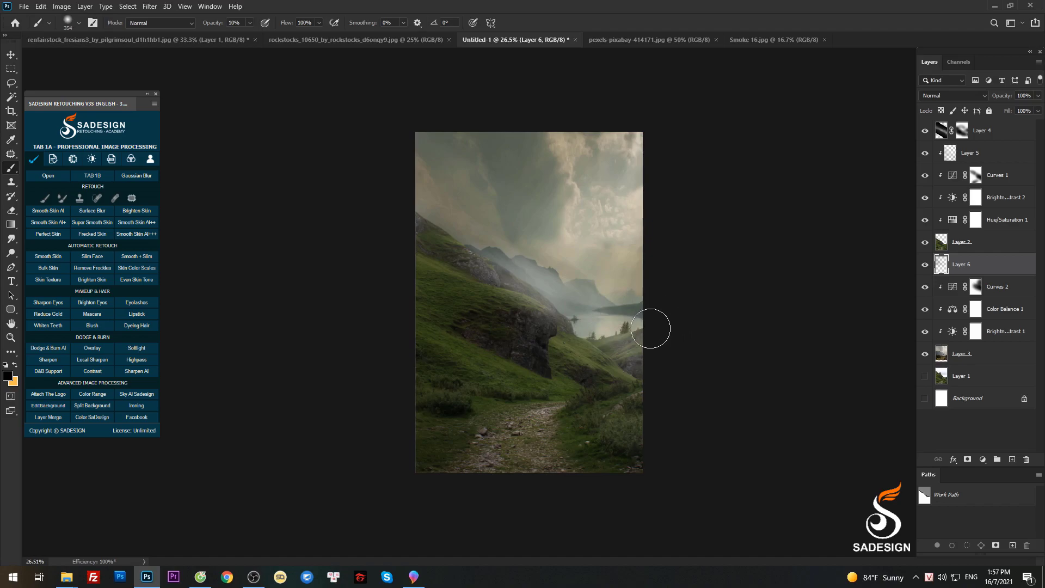
key(v)
scroll(561, 305, up, 2)
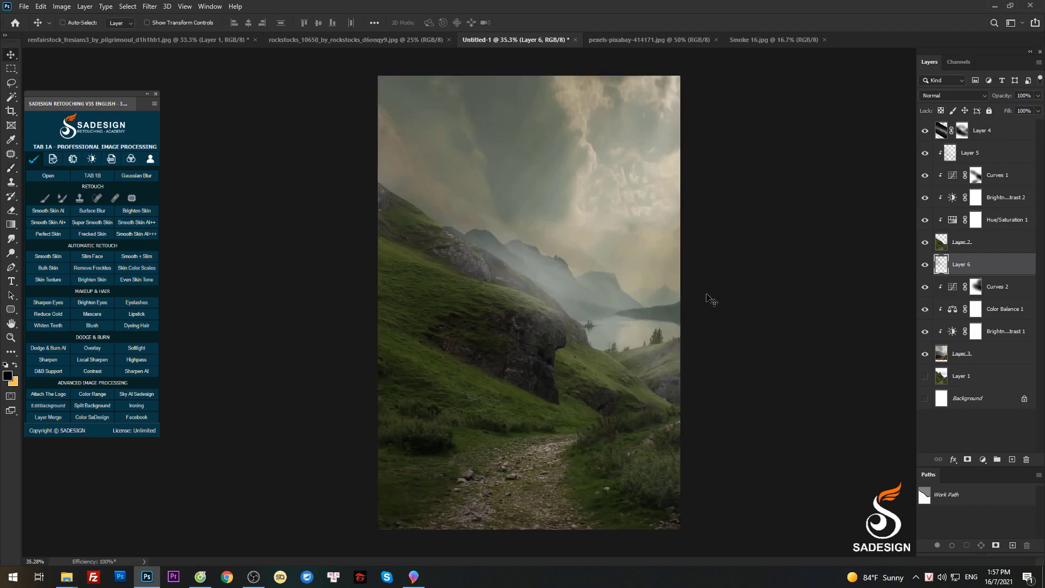
click(1036, 96)
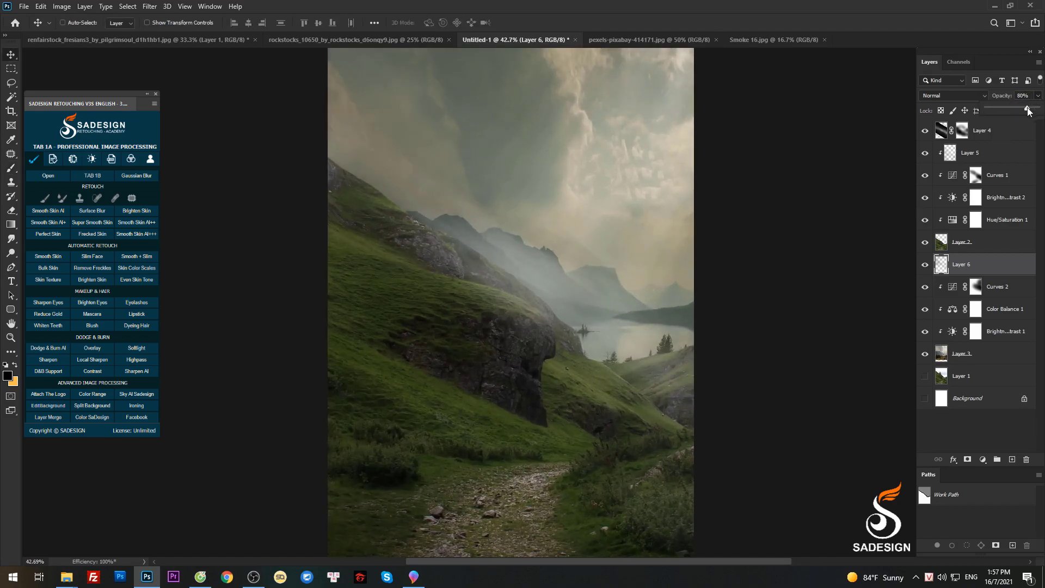
click(965, 154)
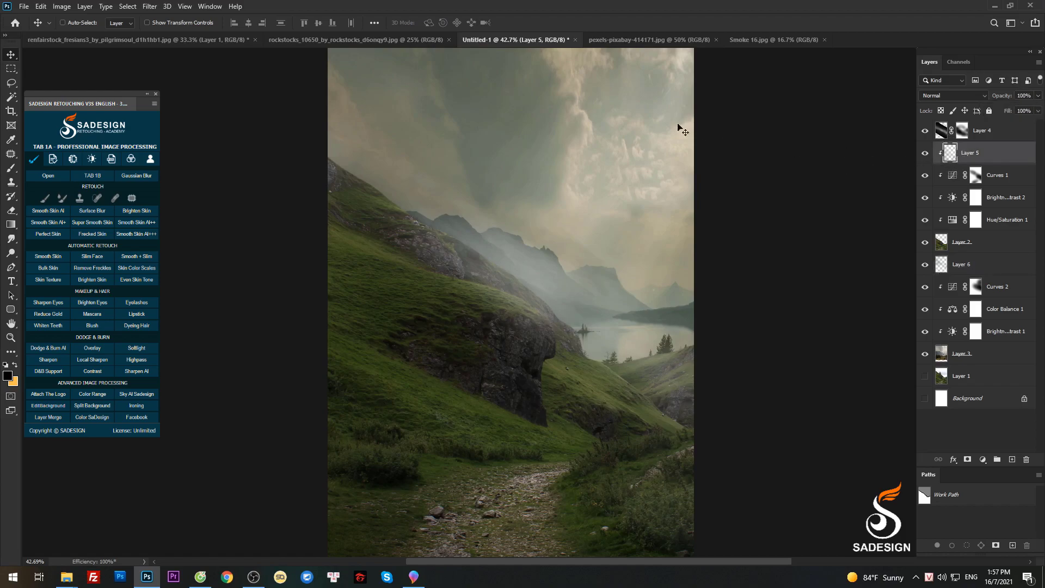
Review the open photos and delete the leftover smoke layer in the horse photo
click(351, 39)
click(189, 41)
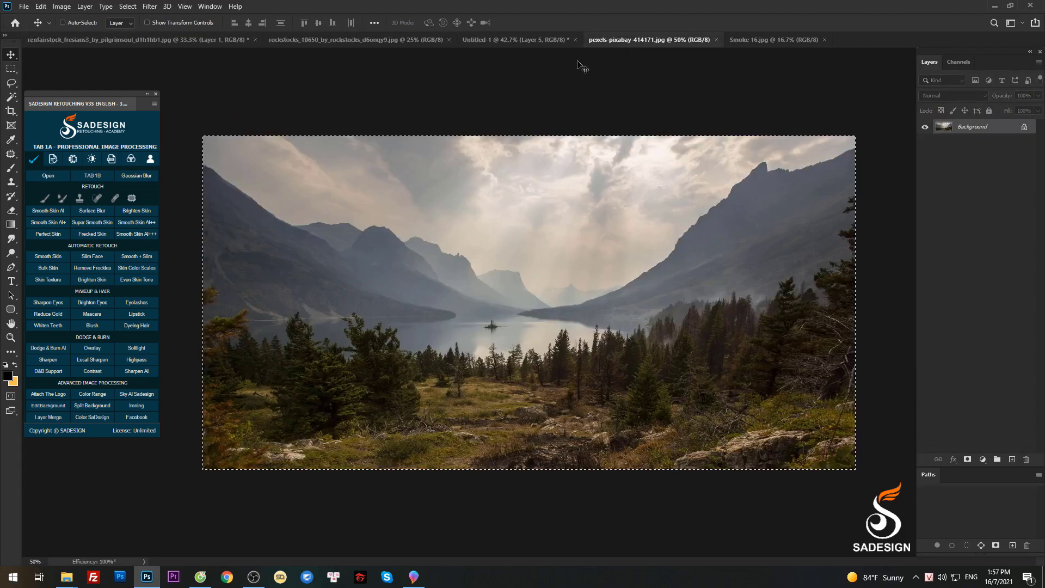
click(517, 39)
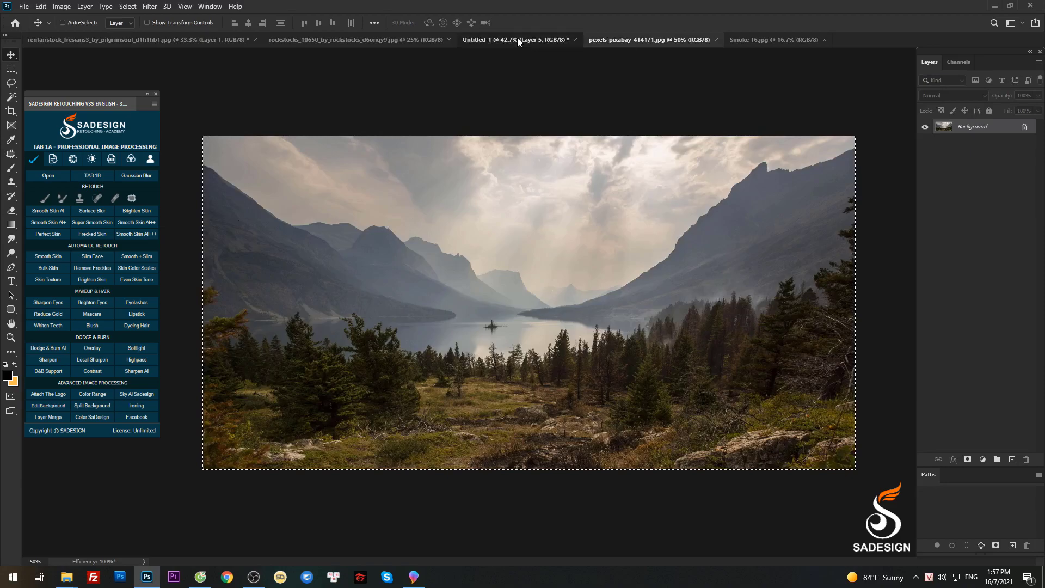
click(756, 39)
click(373, 41)
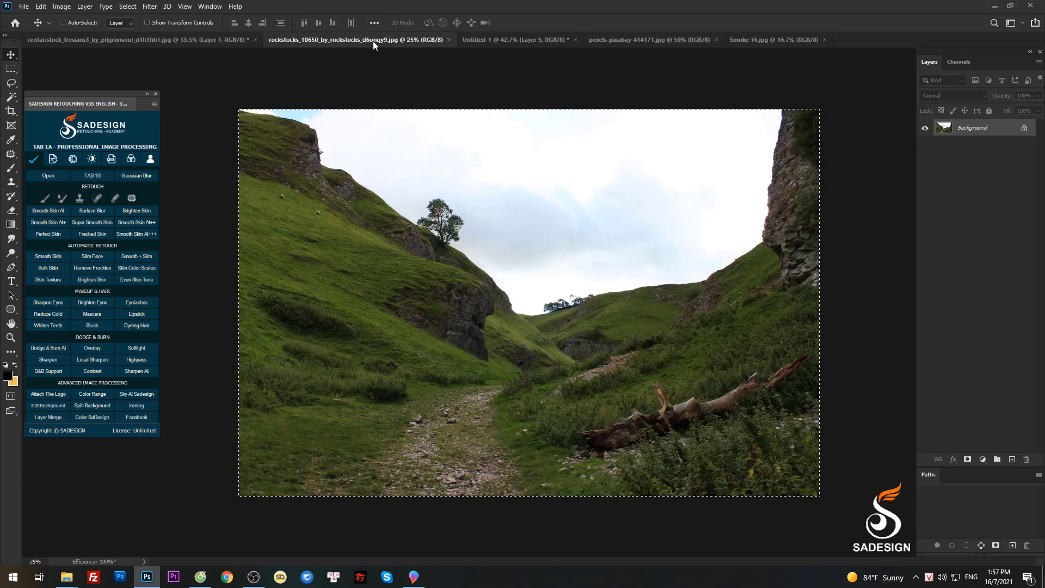
click(228, 42)
click(1027, 461)
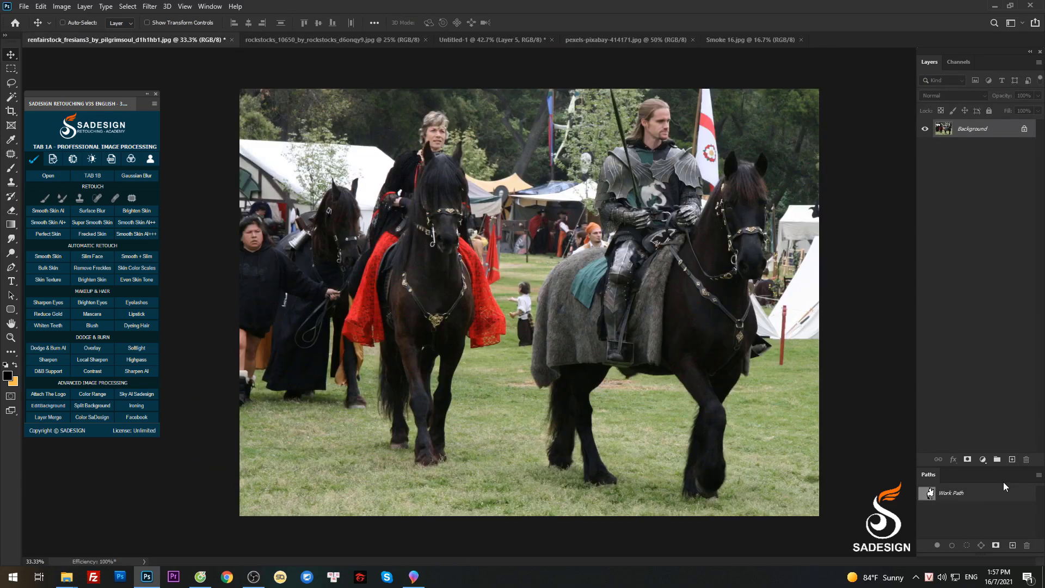
Load the Work Path as a feathered selection and copy the knight and horse to a new layer
key(ctrl+Return)
key(shift+F6)
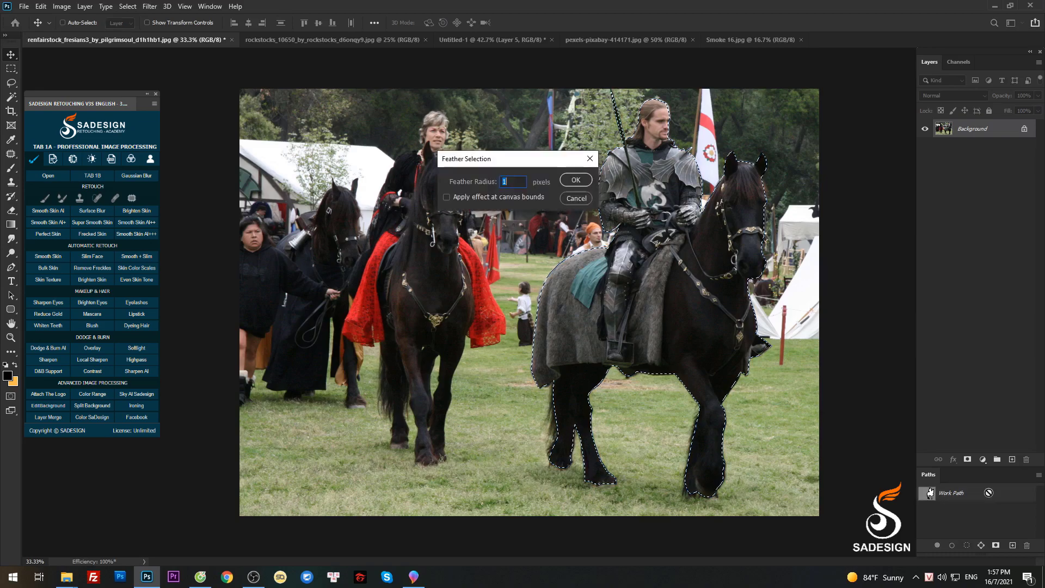
key(Return)
key(ctrl+j)
Copy a marquee strip of grass to its own layer and drag both layers into Untitled-1
click(967, 155)
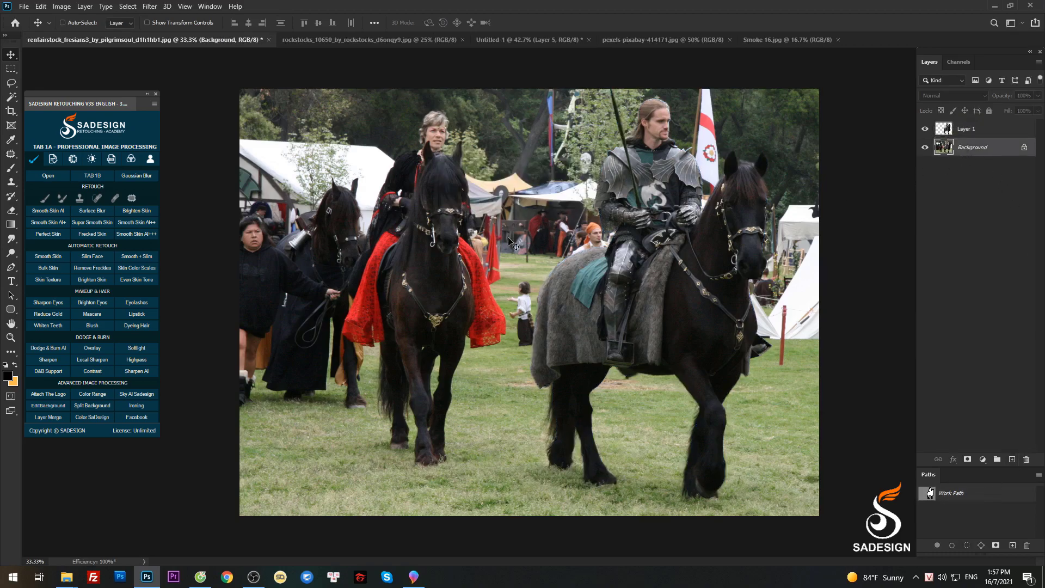
click(10, 68)
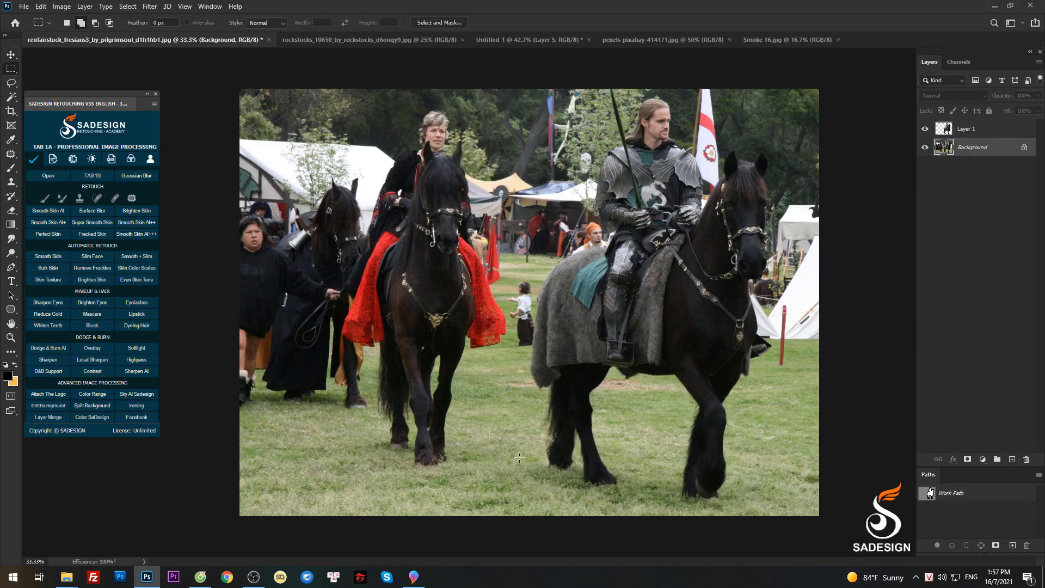
drag(517, 455, 743, 508)
key(ctrl+j)
shift+click(966, 128)
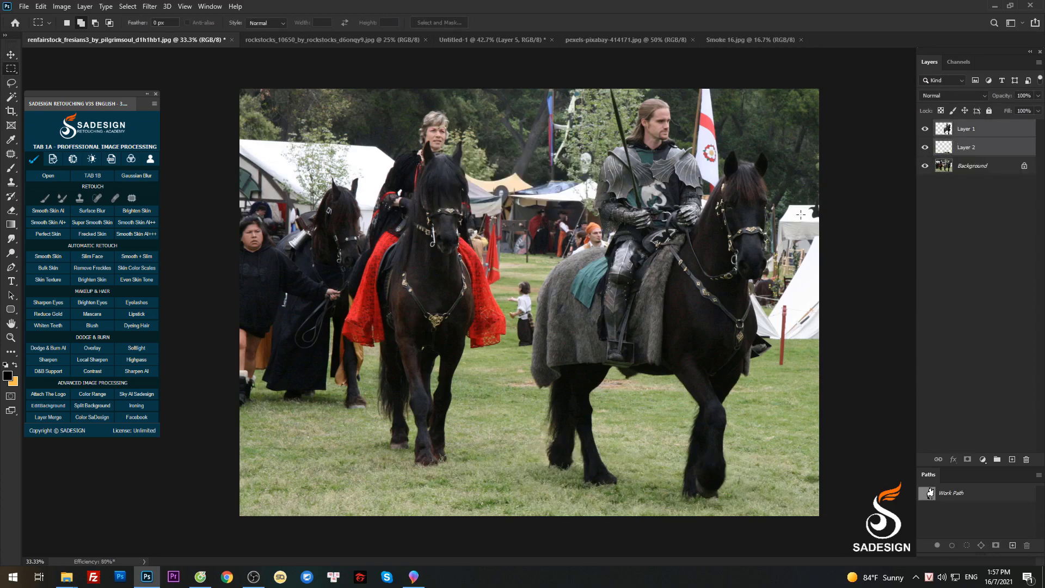
key(v)
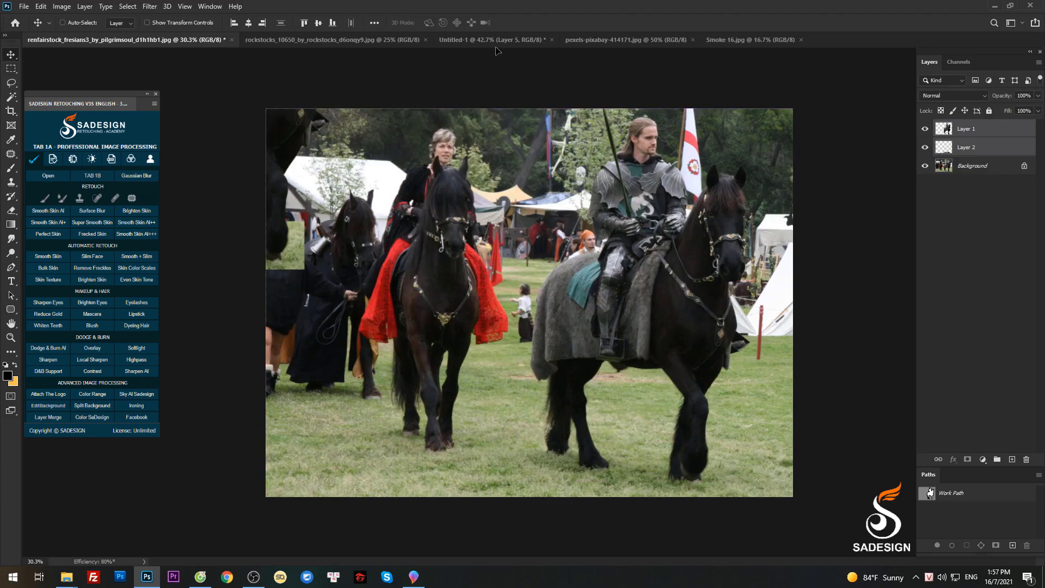
drag(495, 48, 716, 264)
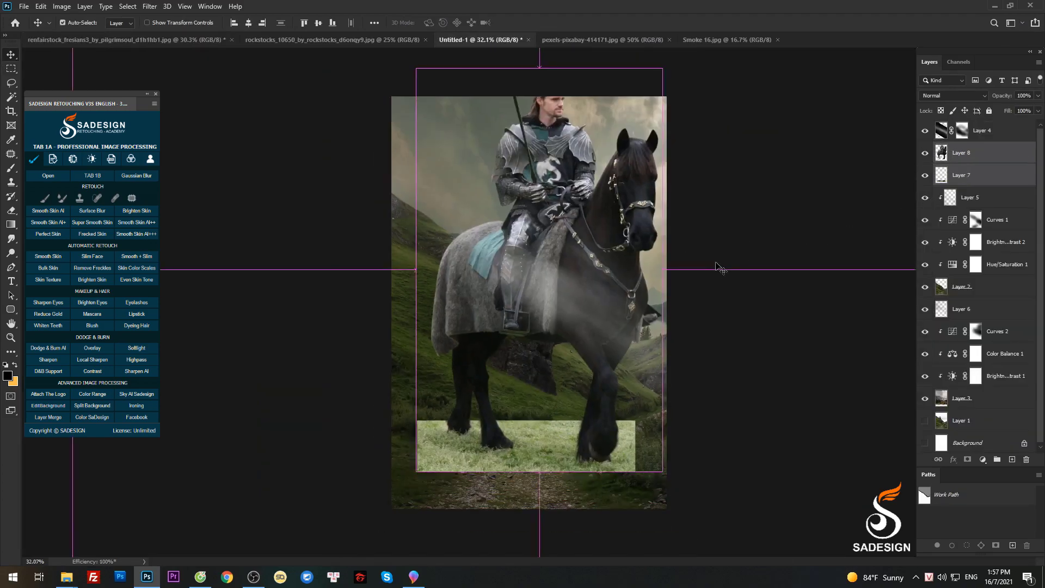
Scale the placed knight and grass with Free Transform and position them on the path
key(ctrl+t)
mouse_move(662, 68)
mouse_down()
mouse_move(595, 234)
mouse_move(556, 241)
mouse_move(523, 296)
mouse_move(597, 304)
mouse_move(611, 279)
mouse_up()
scroll(597, 304, up, 3)
scroll(611, 280, up, 1)
drag(577, 349, 556, 390)
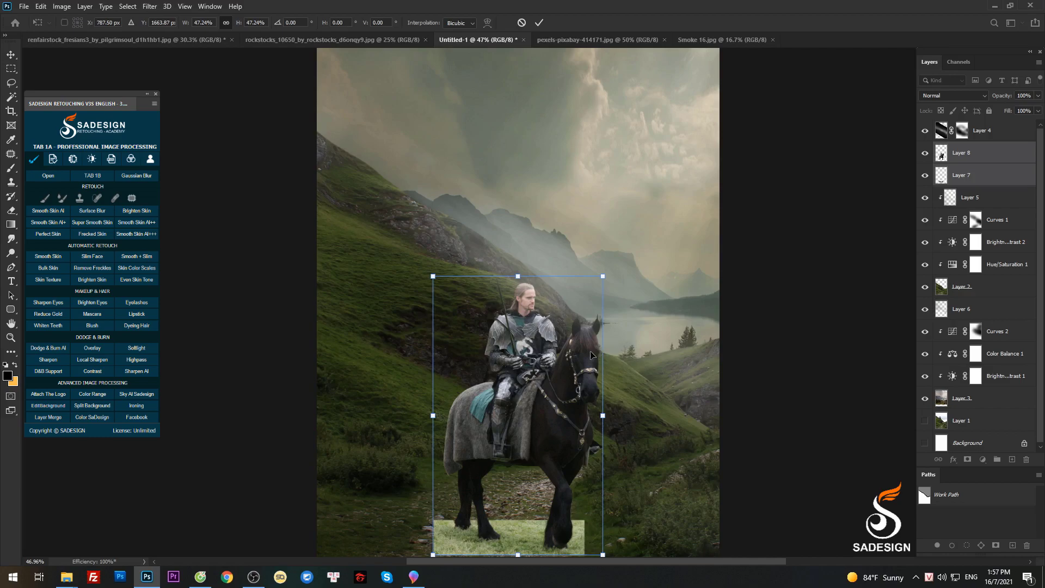
key(Return)
click(962, 130)
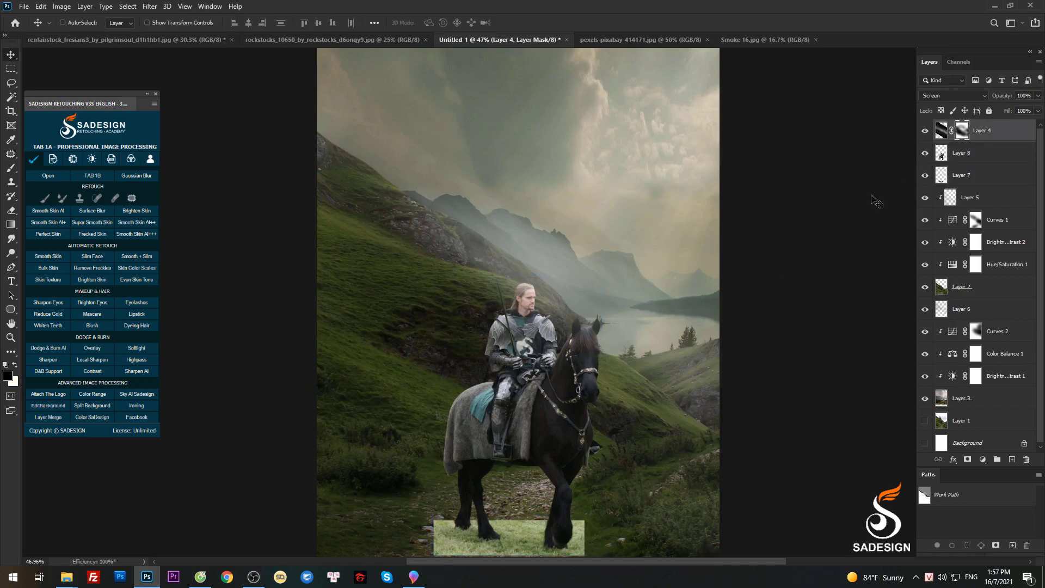
key(b)
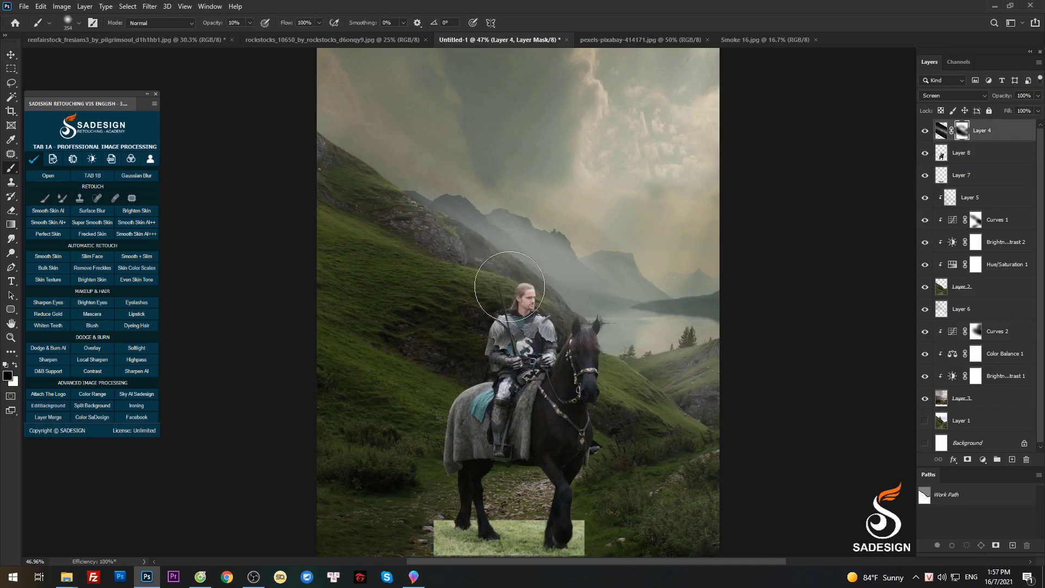
scroll(437, 275, down, 2)
key(v)
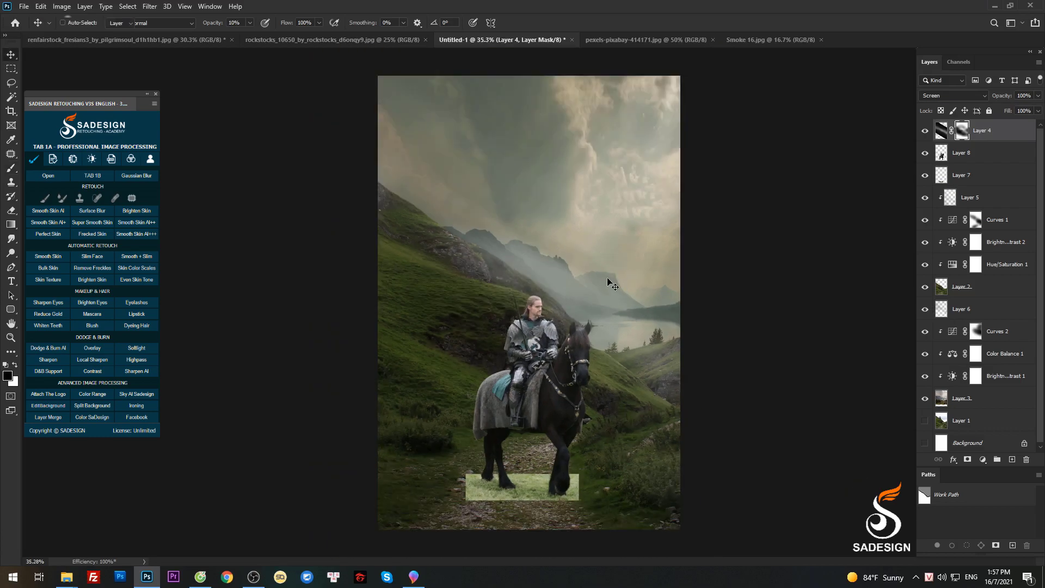
Scale Layers 7 and 8 together to about 104% and align the knight's base
click(961, 175)
shift+click(961, 152)
key(ctrl+t)
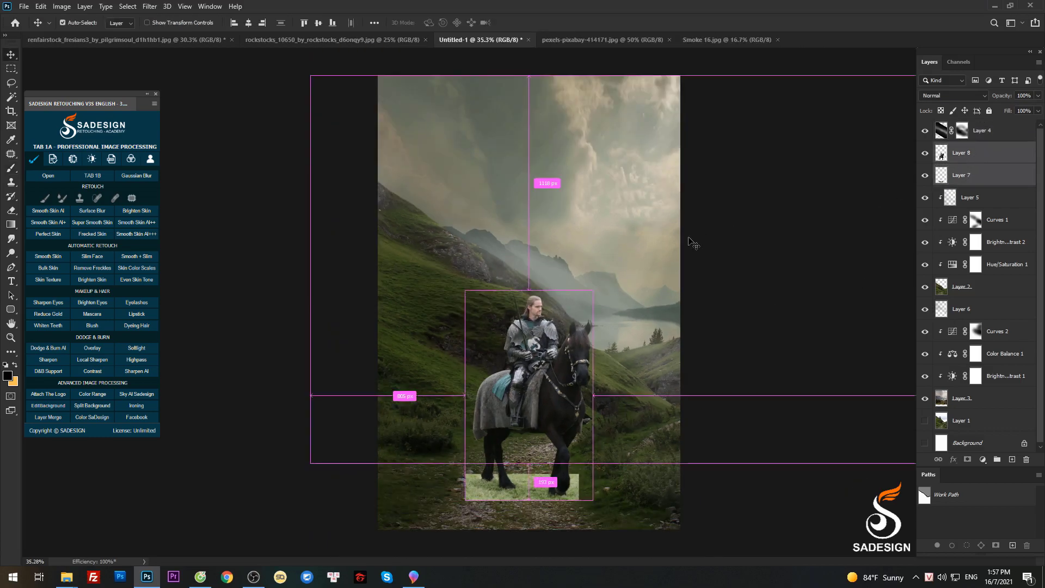
key(ctrl+0)
drag(581, 295, 584, 285)
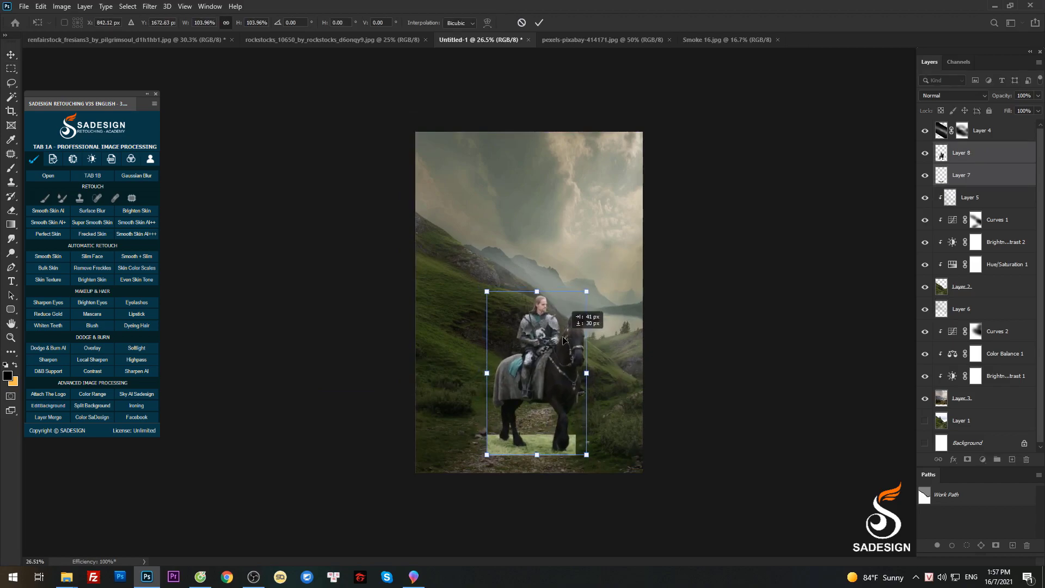
drag(558, 336, 565, 340)
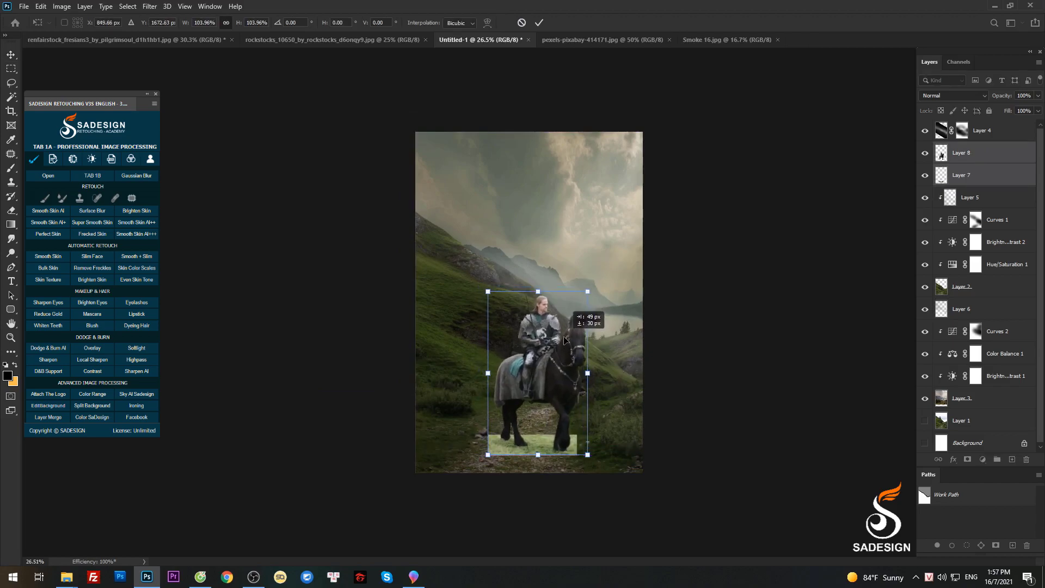
key(Return)
Set the grass patch Layer 7 blend mode to Multiply
key(ctrl+0)
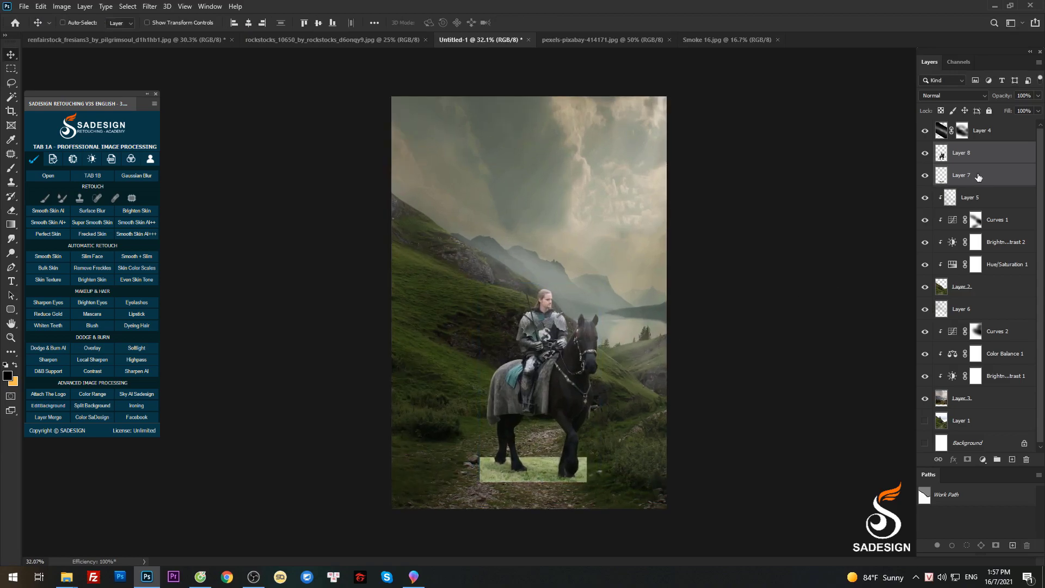
click(978, 176)
click(942, 97)
click(935, 140)
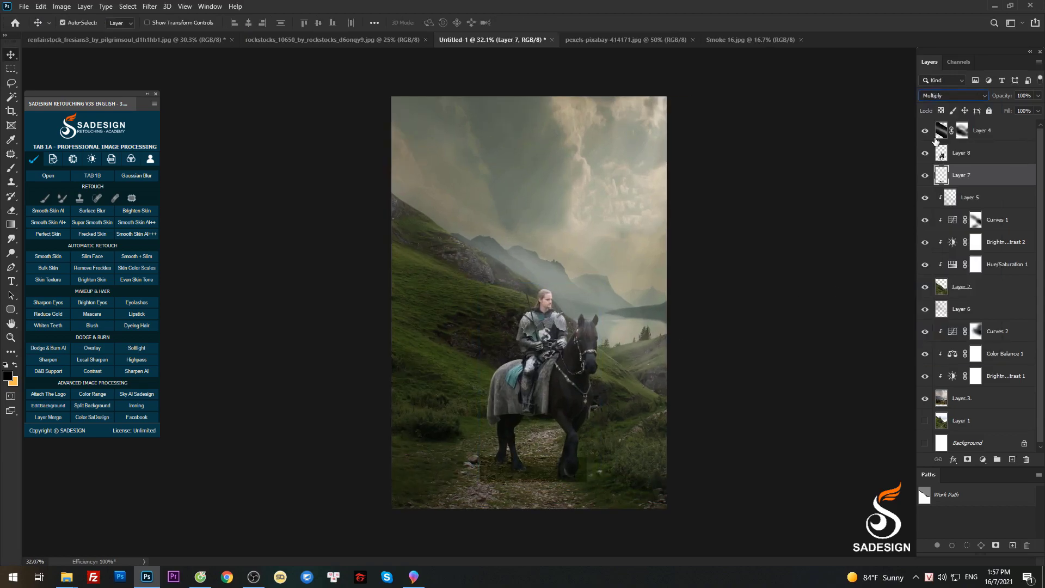
Match the grass patch to the path's tone with Levels, sampling the path with the eyedropper
key(ctrl+l)
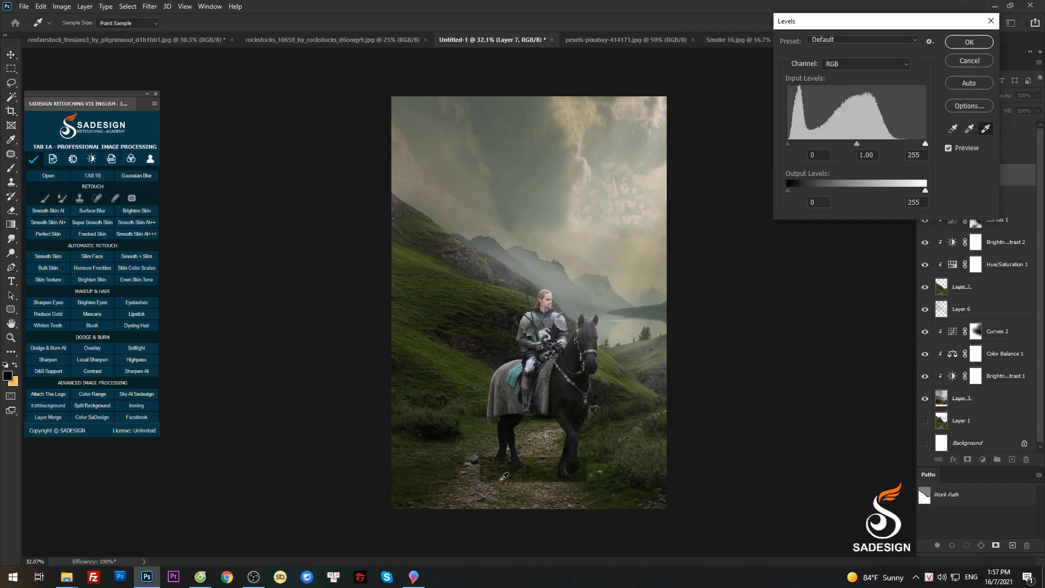
click(503, 477)
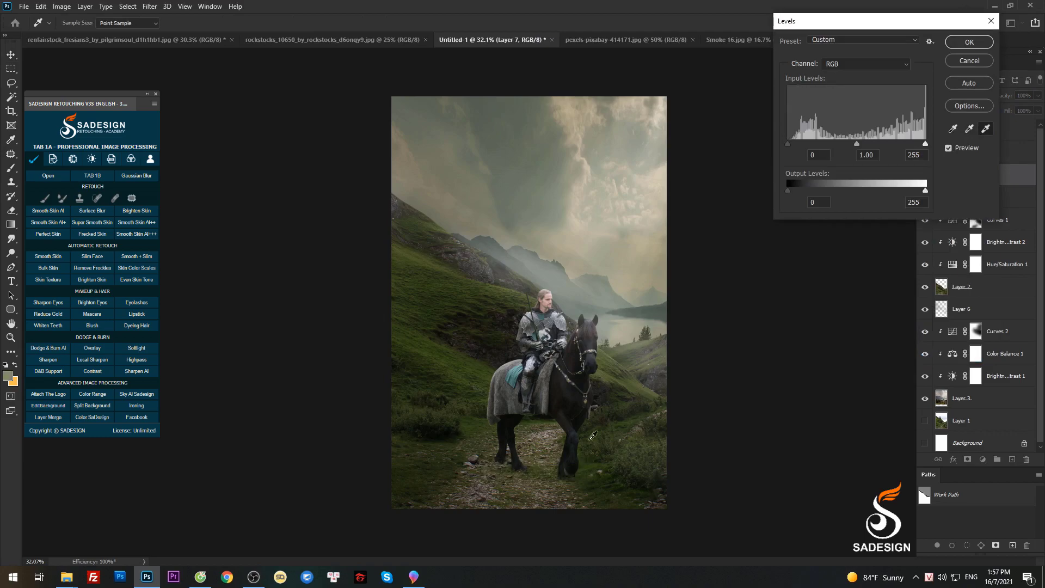
click(965, 48)
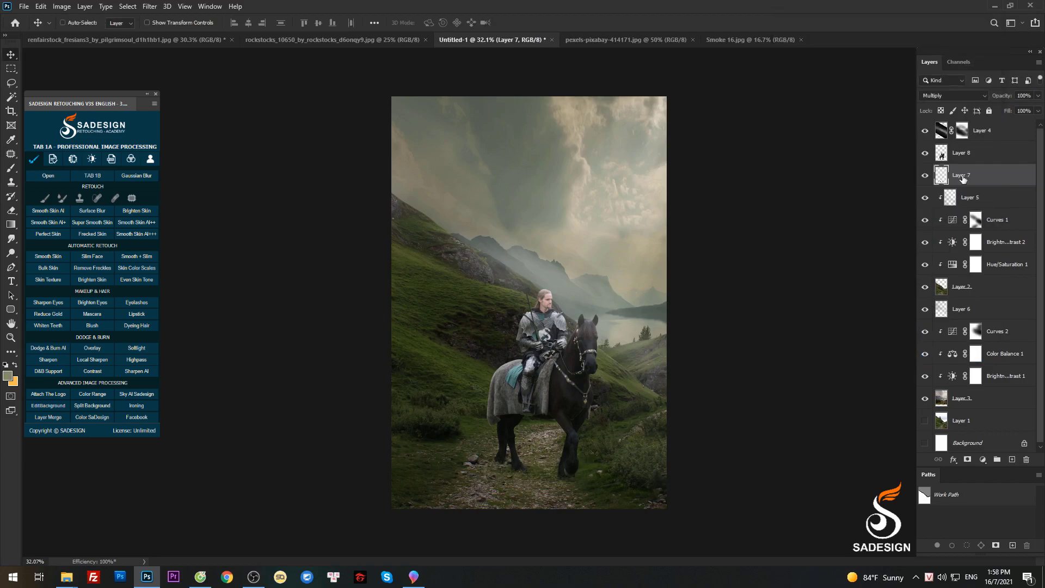
Add a layer mask to Layer 7 and paint black over the patch edges
click(968, 459)
key(b)
key(d)
scroll(431, 455, up, 4)
scroll(425, 338, up, 3)
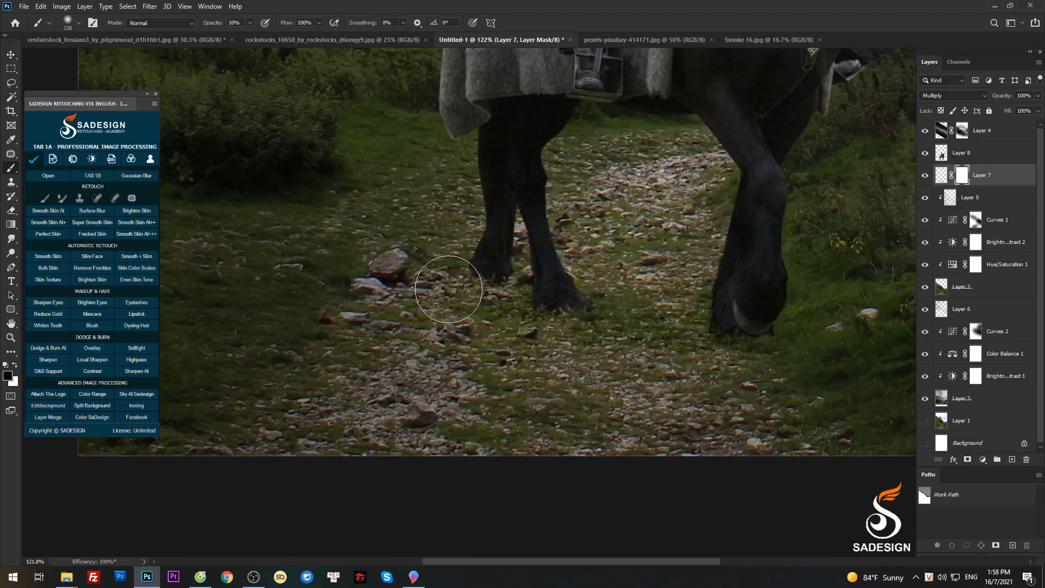
scroll(702, 335, down, 3)
key(v)
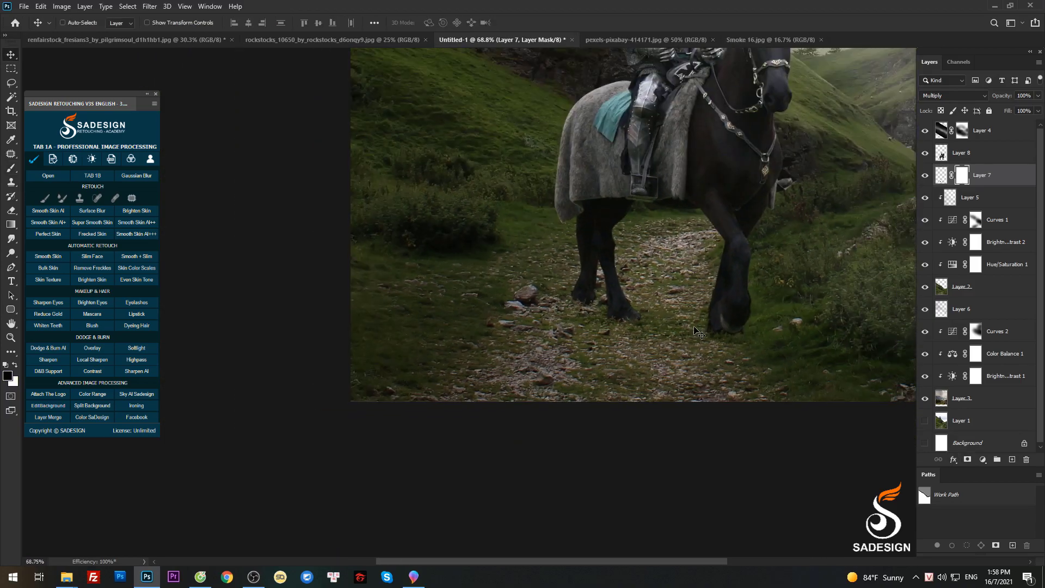
scroll(707, 294, down, 3)
key(alt+bracketright)
scroll(708, 255, down, 2)
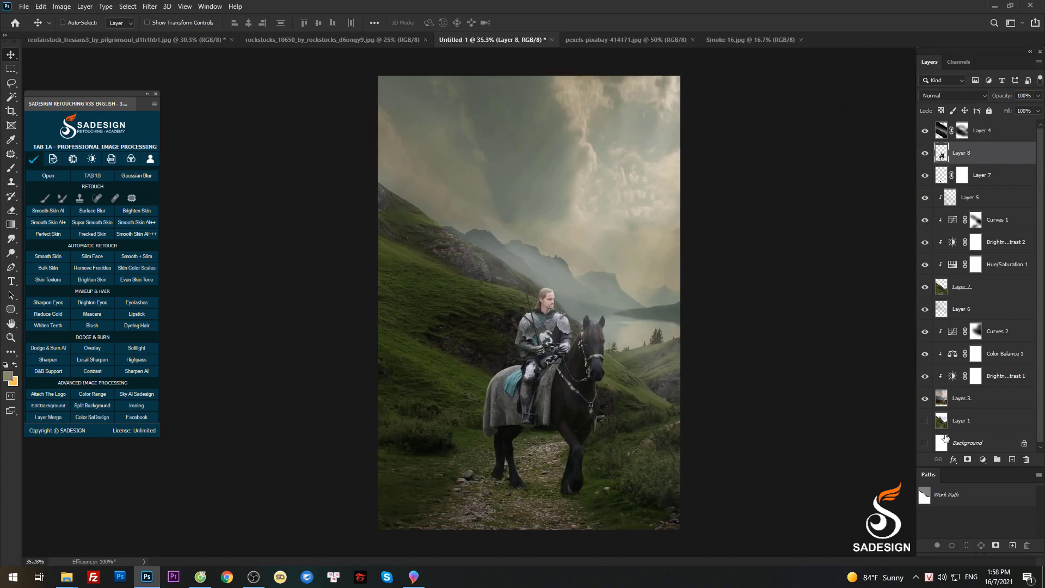
Add a Brightness/Contrast layer clipped to Layer 8 with Brightness -40 and Contrast 5
click(982, 459)
click(980, 304)
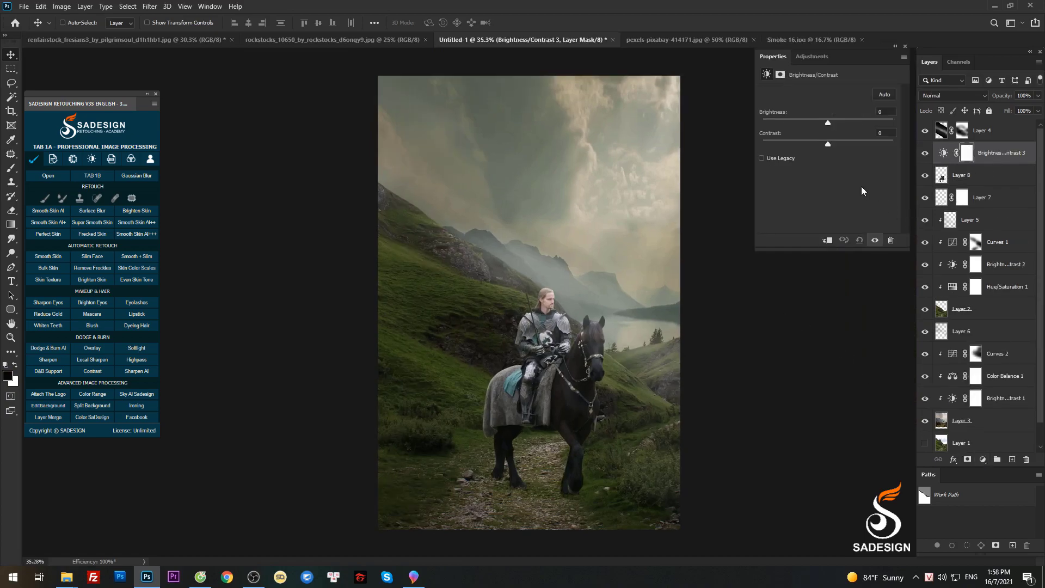
click(828, 240)
mouse_move(827, 124)
mouse_down()
mouse_move(839, 117)
mouse_move(815, 116)
mouse_up()
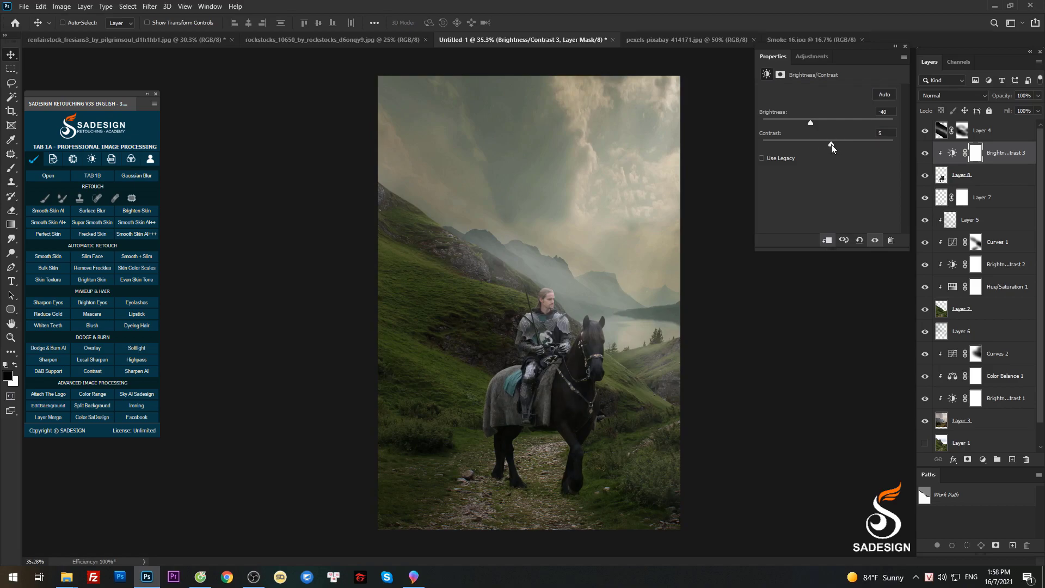
click(905, 46)
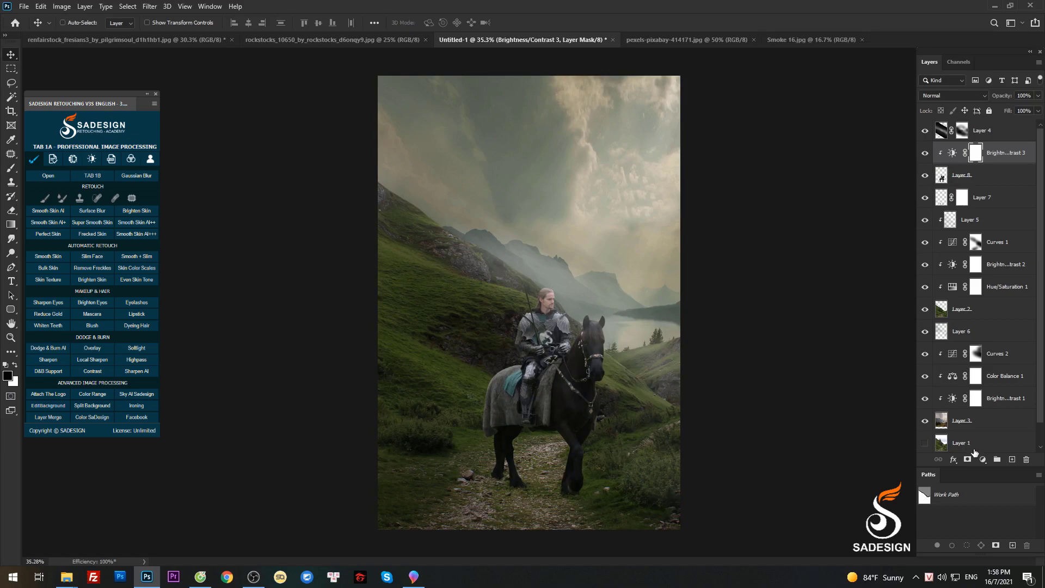
Add a Color Balance layer for the knight with midtones at -7, +5, -10
click(982, 458)
click(991, 412)
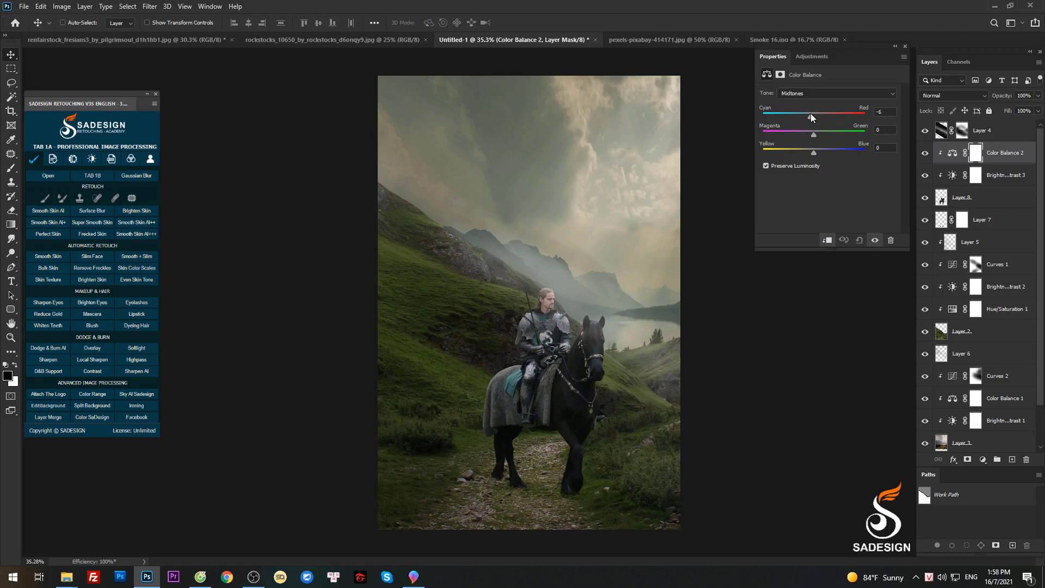
drag(811, 113, 811, 135)
drag(811, 153, 811, 153)
click(904, 46)
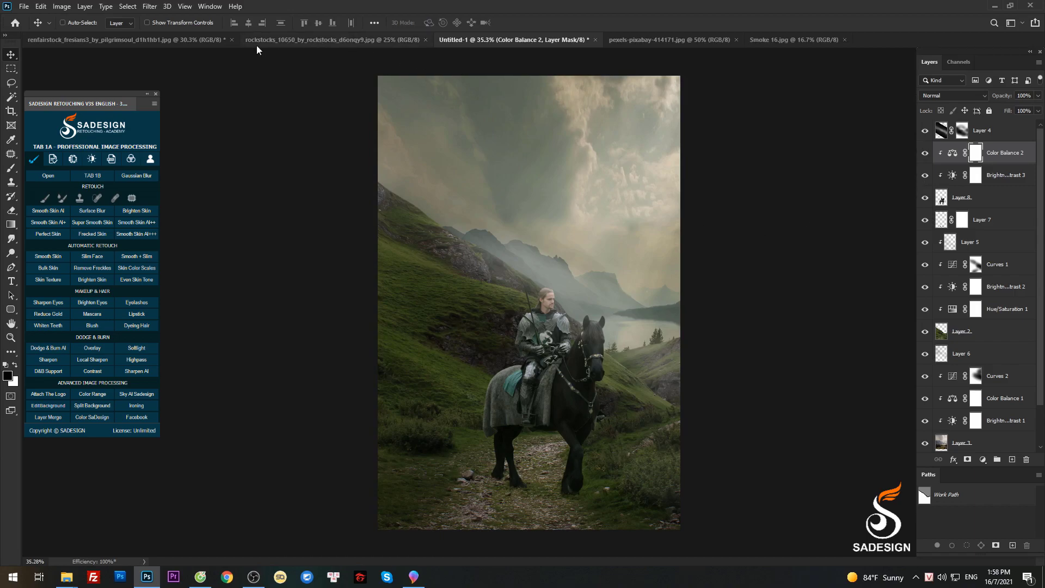
Compare with the knight source photo and toggle the fog layer's visibility
click(228, 44)
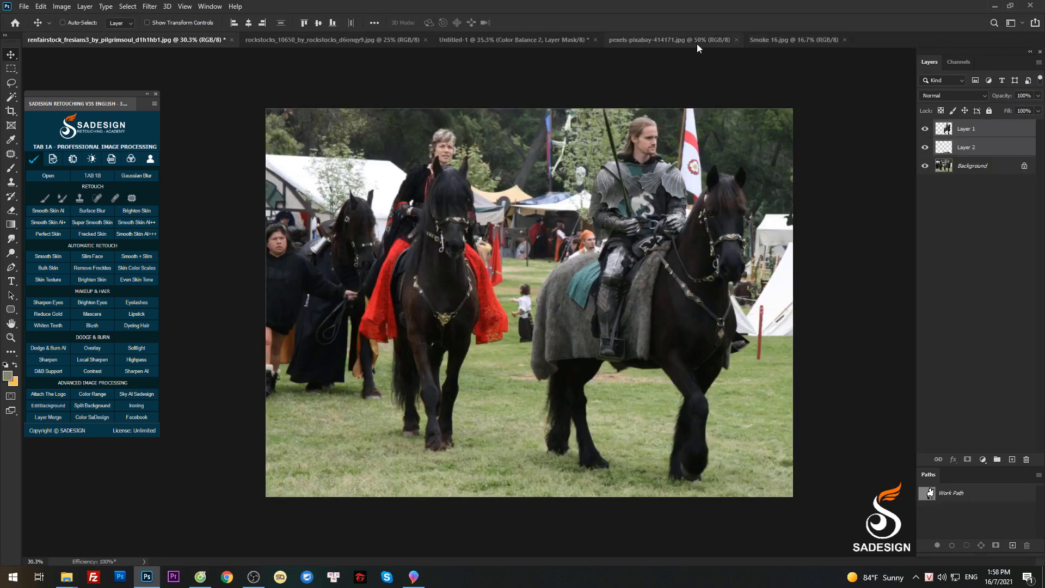
click(519, 40)
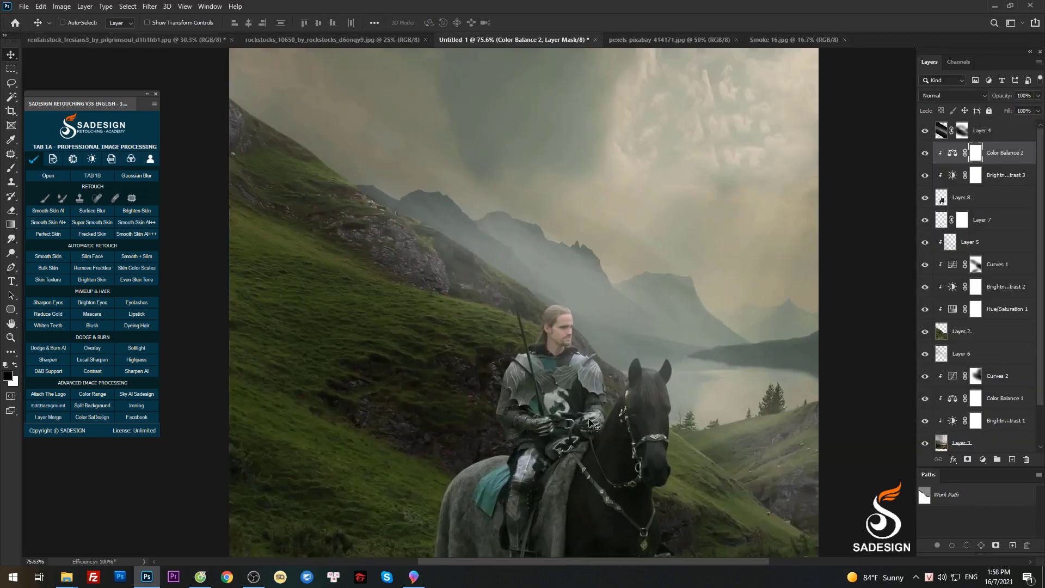
scroll(779, 219, up, 5)
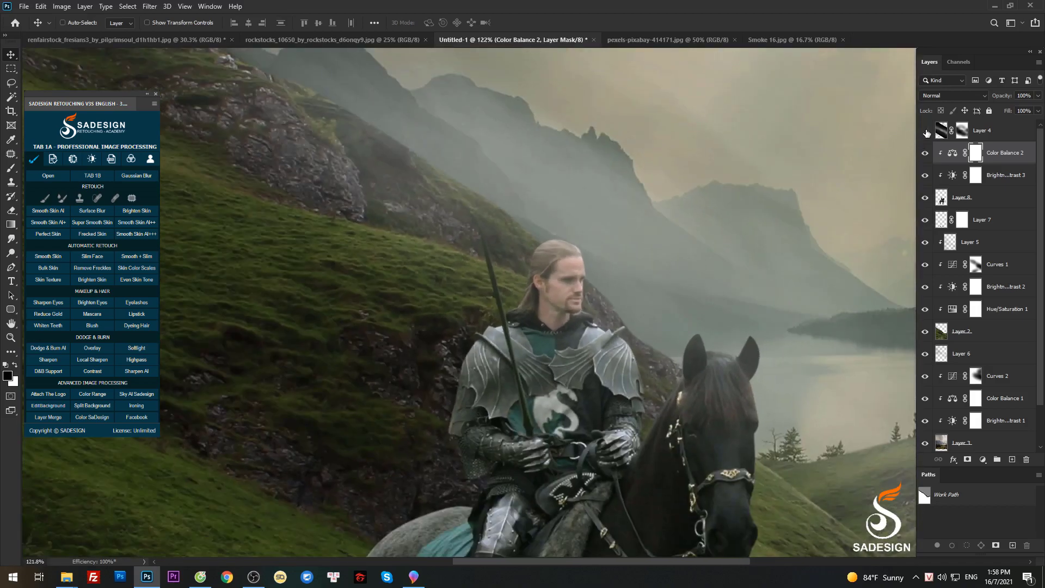
click(926, 132)
click(926, 133)
click(926, 132)
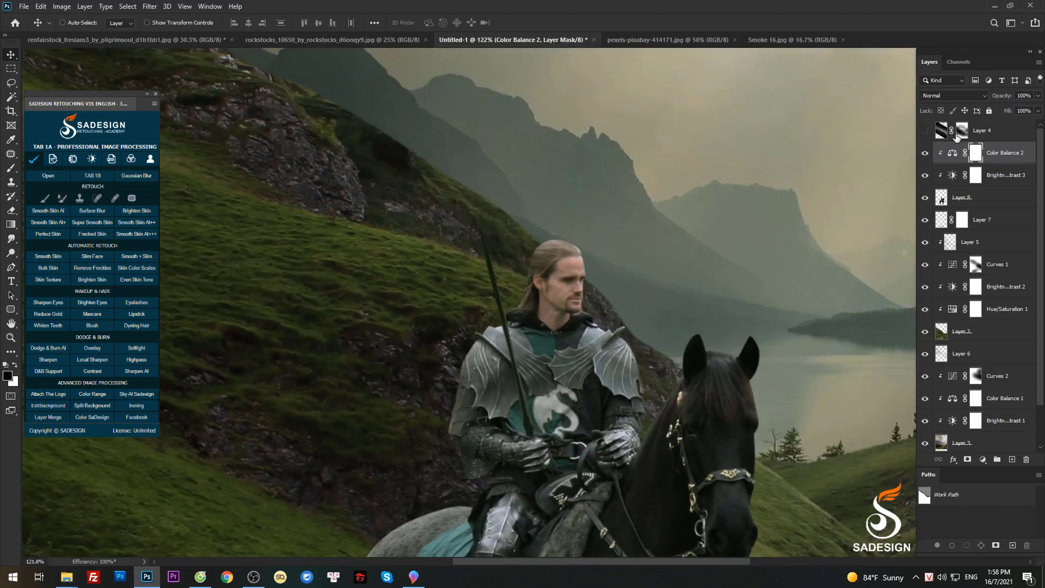
click(957, 136)
Paint black on Layer 4's fog mask to clear fog from the knight, then at 40%
click(924, 131)
key(b)
scroll(762, 217, down, 2)
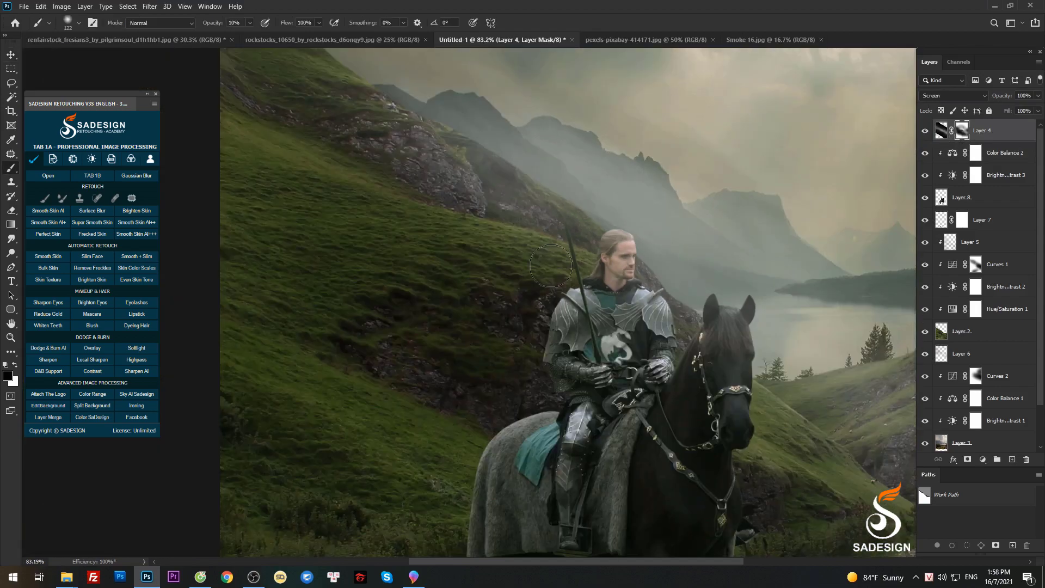
mouse_move(599, 233)
mouse_down()
mouse_move(648, 283)
mouse_move(634, 303)
mouse_move(700, 335)
mouse_move(681, 357)
mouse_up()
scroll(682, 358, down, 3)
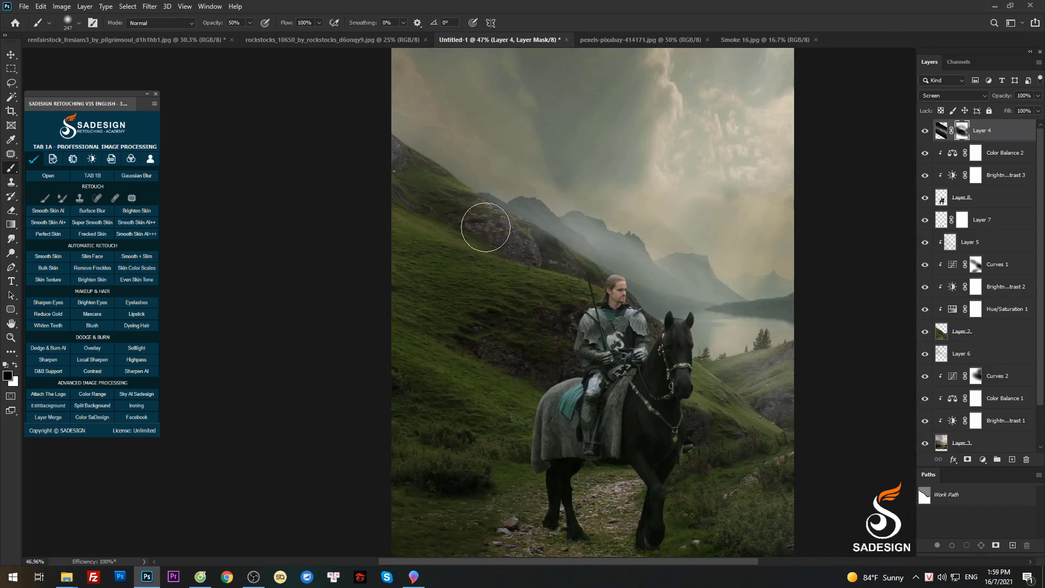
key(4)
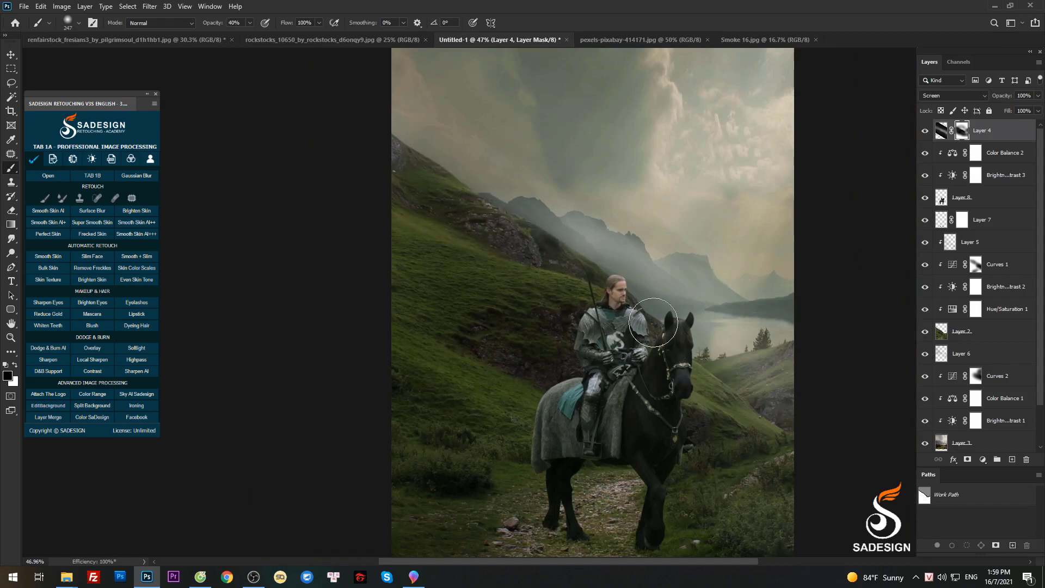
scroll(707, 384, down, 1)
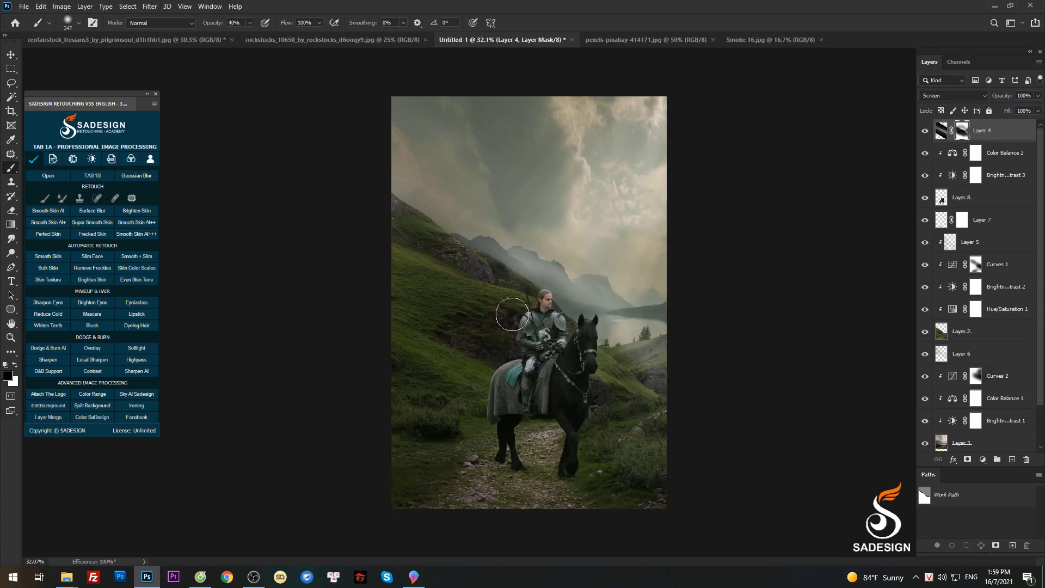
key(v)
scroll(871, 288, up, 1)
Scale Layer 7 through Color Balance 2 up to about 106%, shifting them slightly left
click(980, 205)
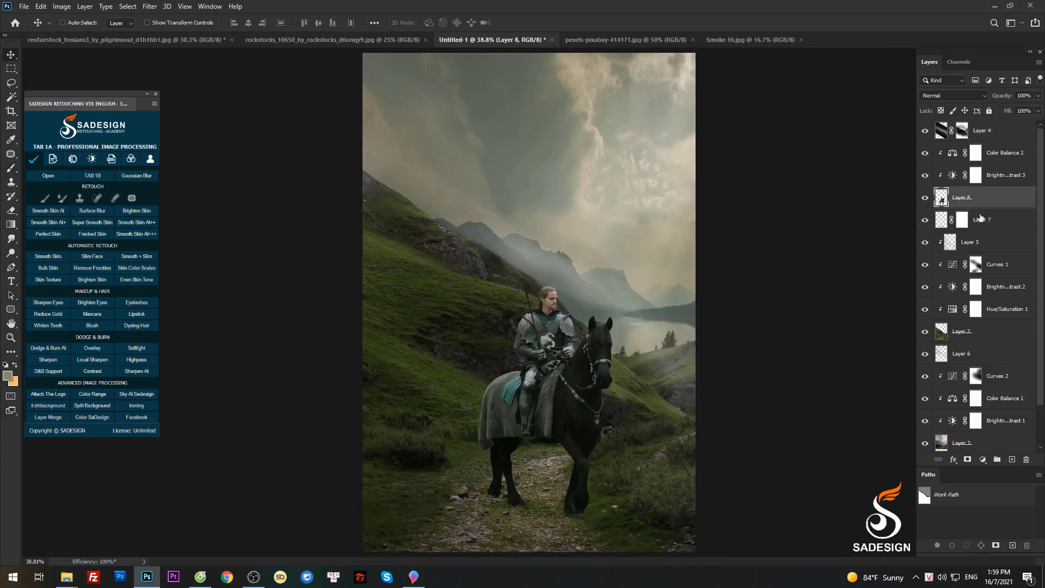
shift+click(987, 162)
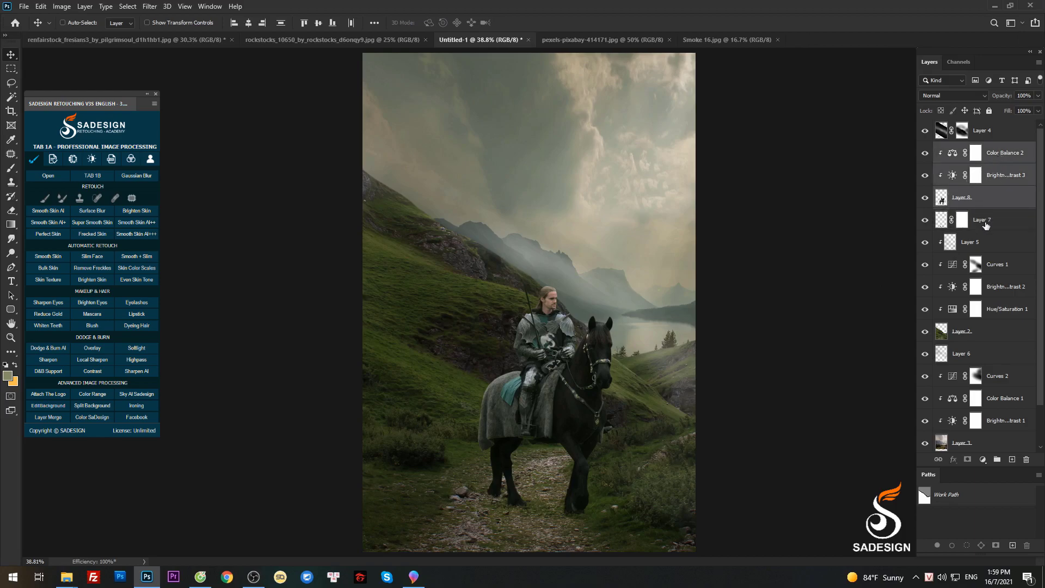
click(985, 223)
shift+click(996, 159)
key(ctrl+t)
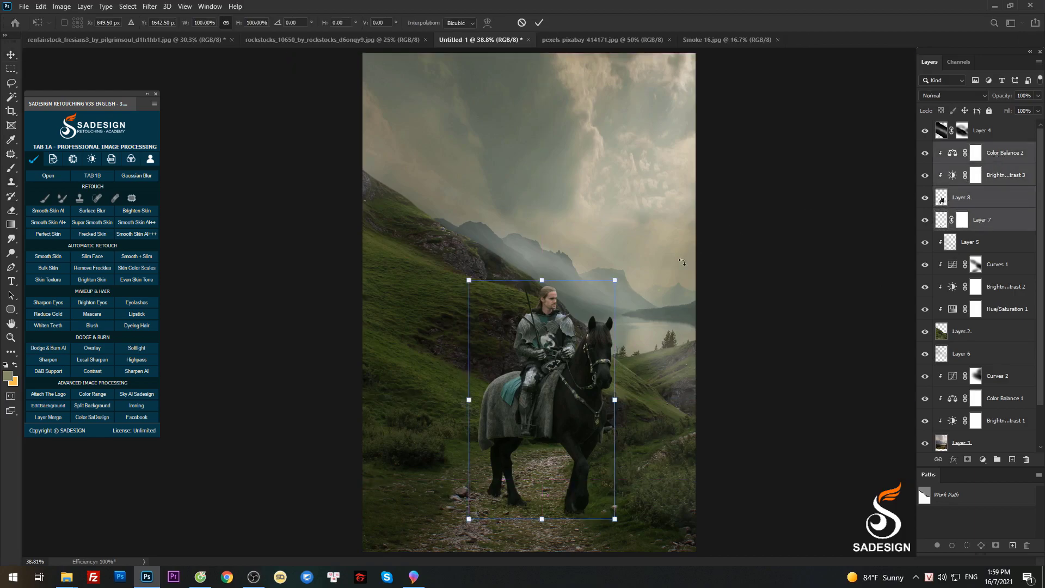
scroll(575, 324, down, 1)
scroll(575, 324, down, 1)
drag(594, 300, 597, 276)
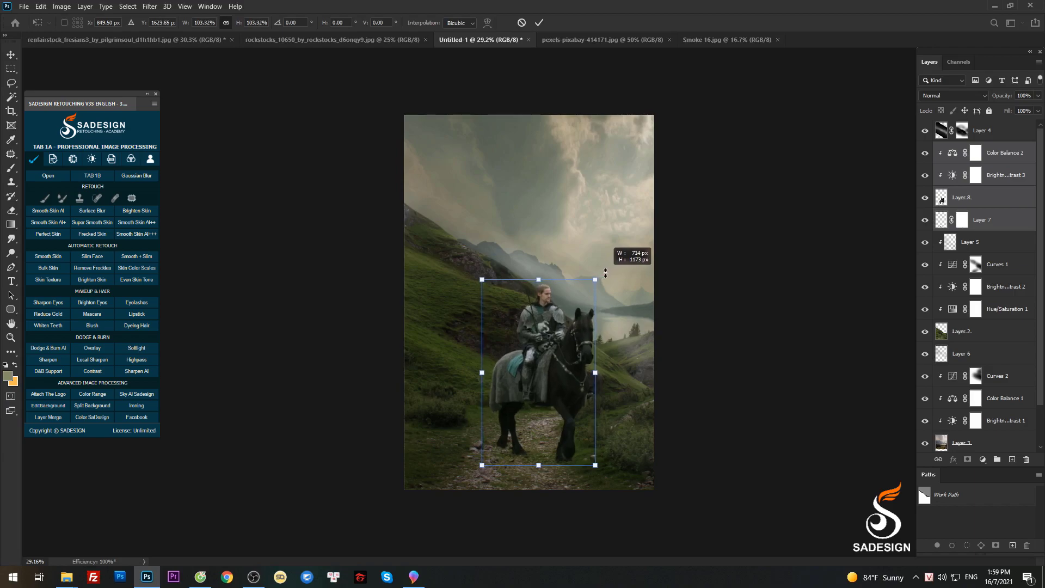
scroll(528, 302, up, 1)
drag(574, 387, 572, 398)
key(Return)
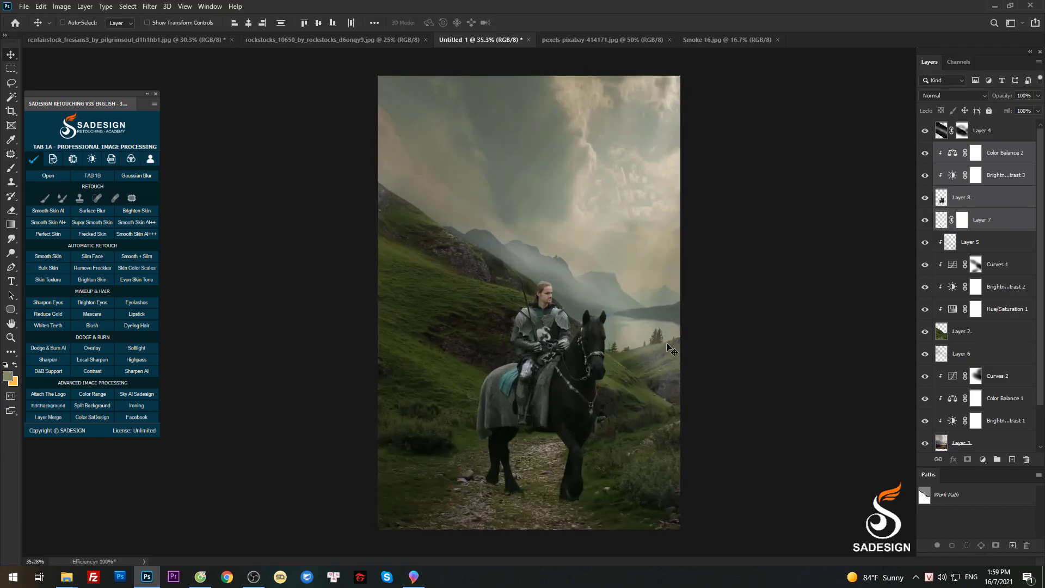
Touch up the fog layer's mask around the knight with the brush
scroll(687, 305, up, 1)
click(964, 136)
key(b)
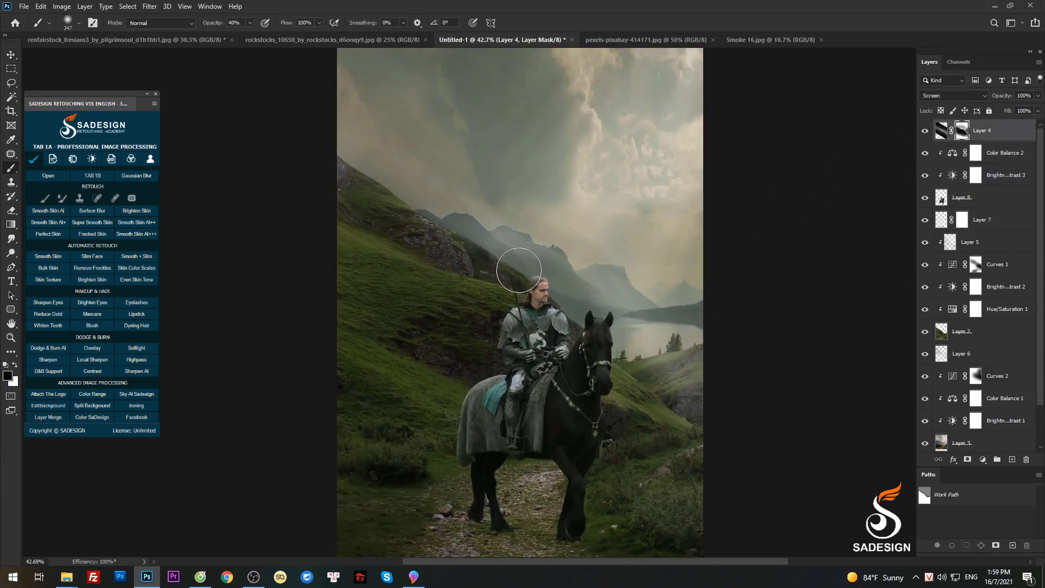
key(v)
scroll(623, 299, down, 1)
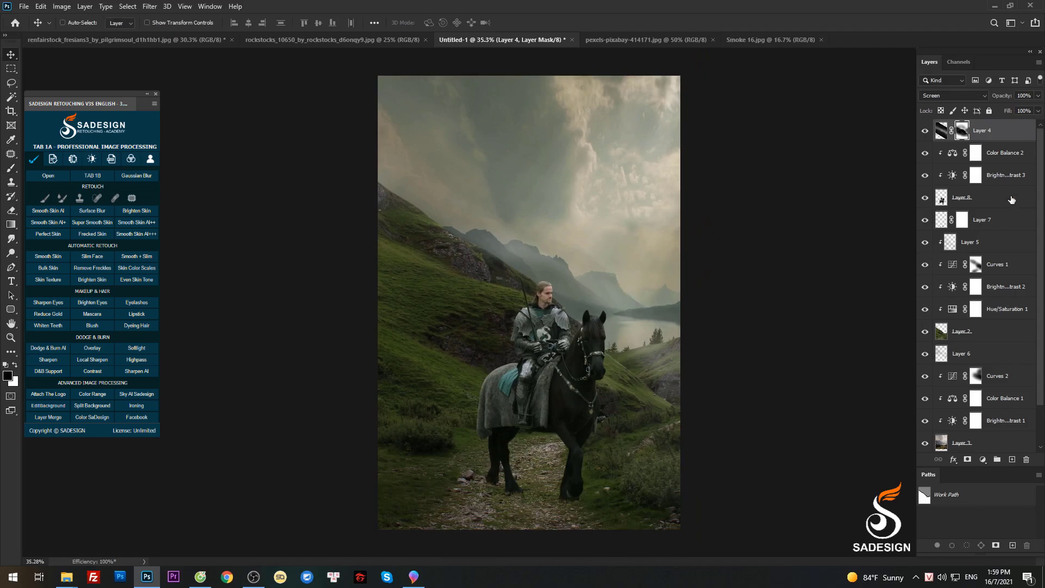
Add a clipped Curves 3 adjustment above Color Balance with a midpoint added to the curve
click(1004, 154)
click(982, 459)
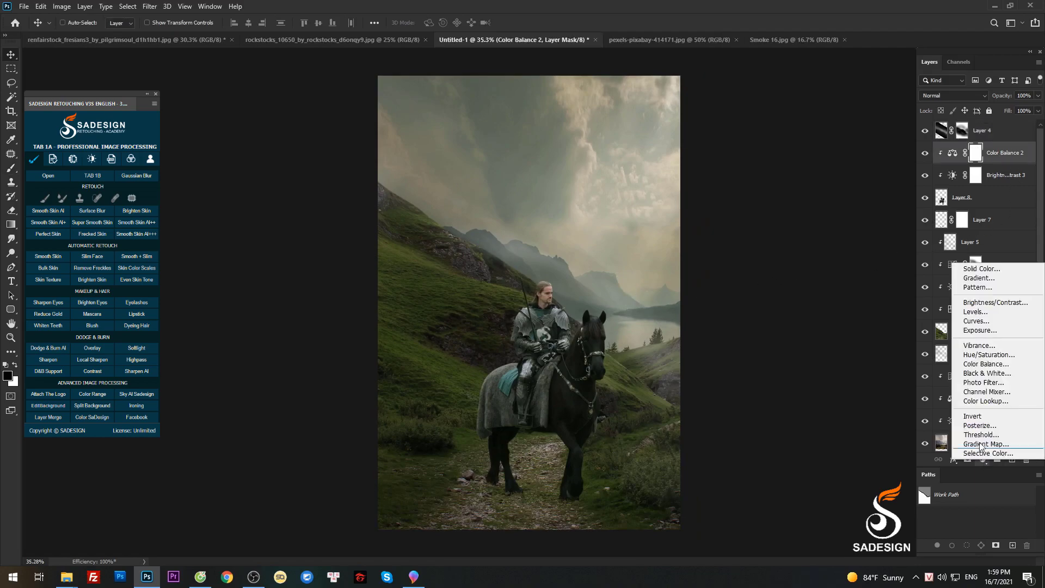
click(975, 322)
click(828, 241)
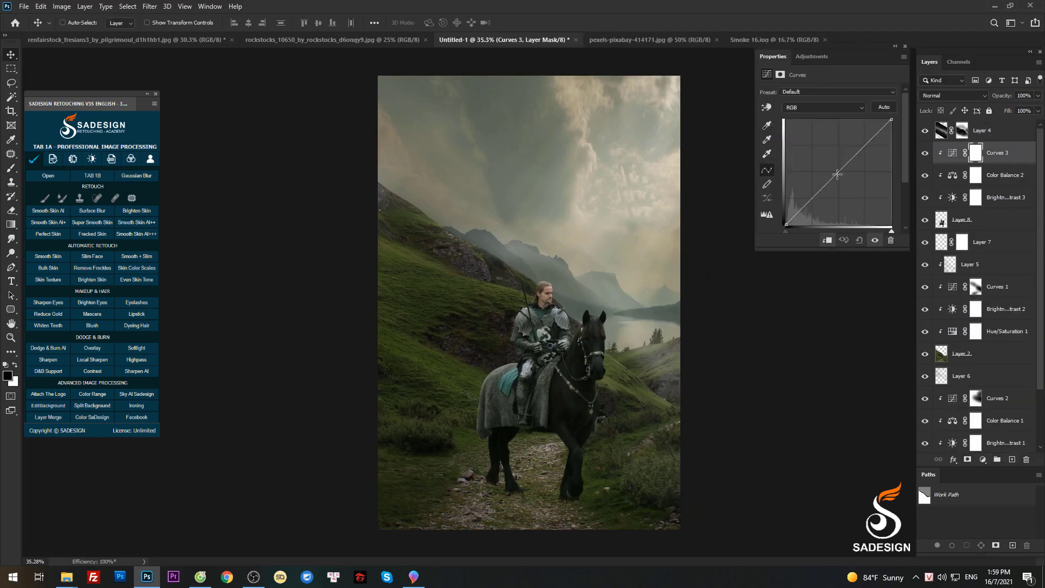
click(840, 173)
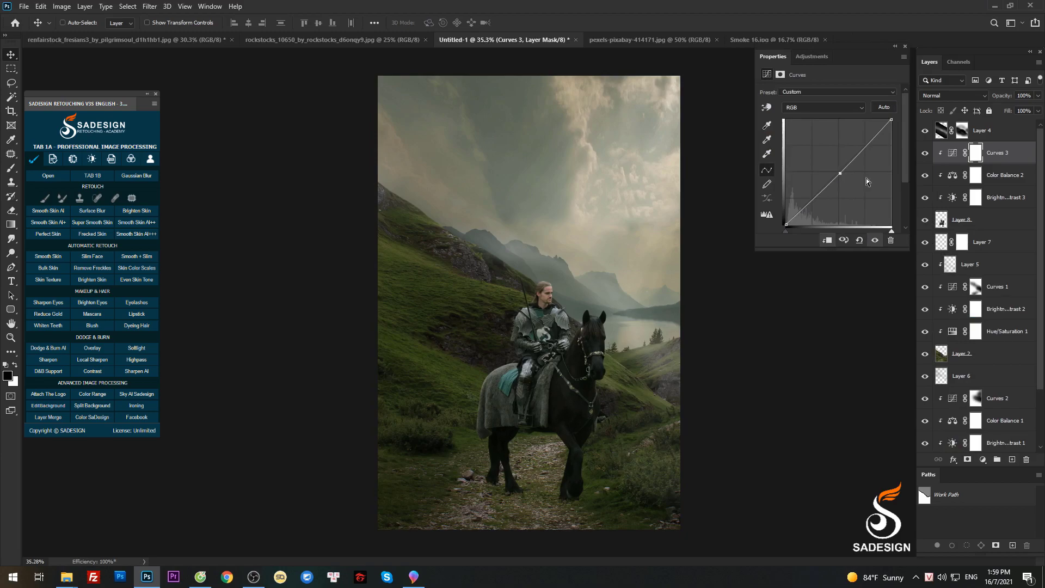
click(905, 46)
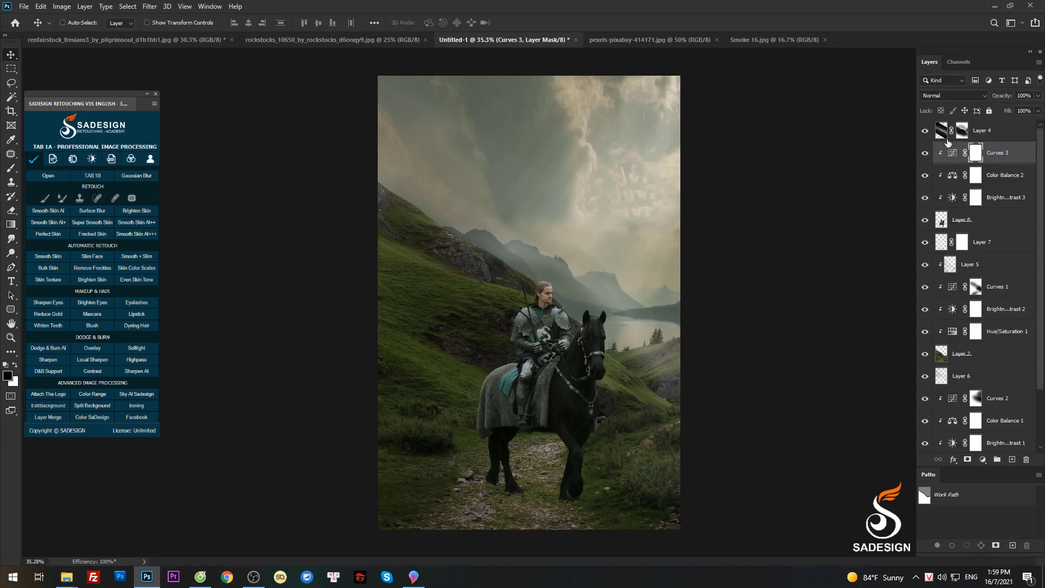
Paint black on the Curves 3 mask over the rider's head and the horse's neck and legs
key(b)
scroll(537, 290, up, 2)
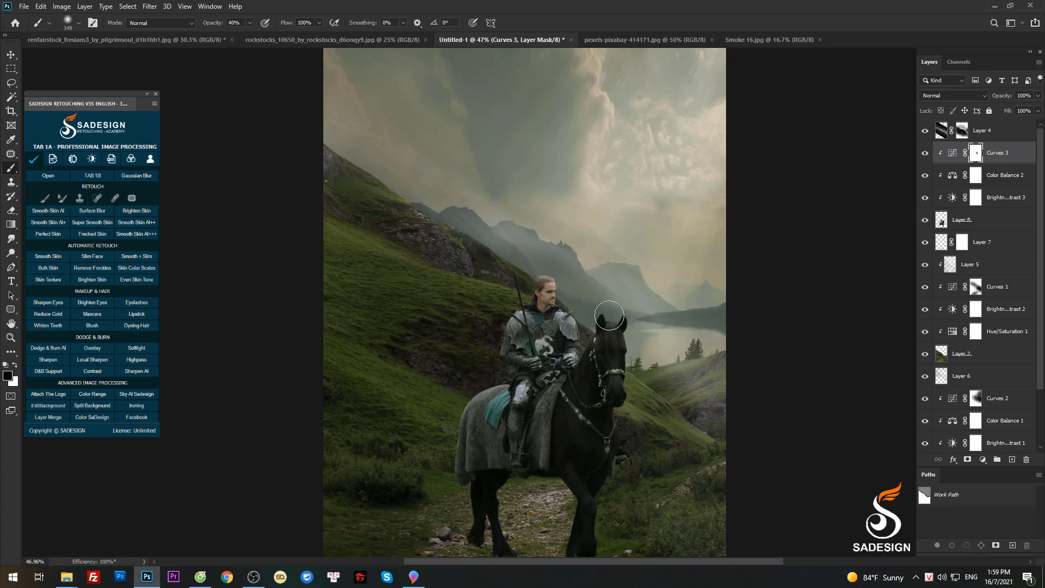
scroll(609, 315, down, 3)
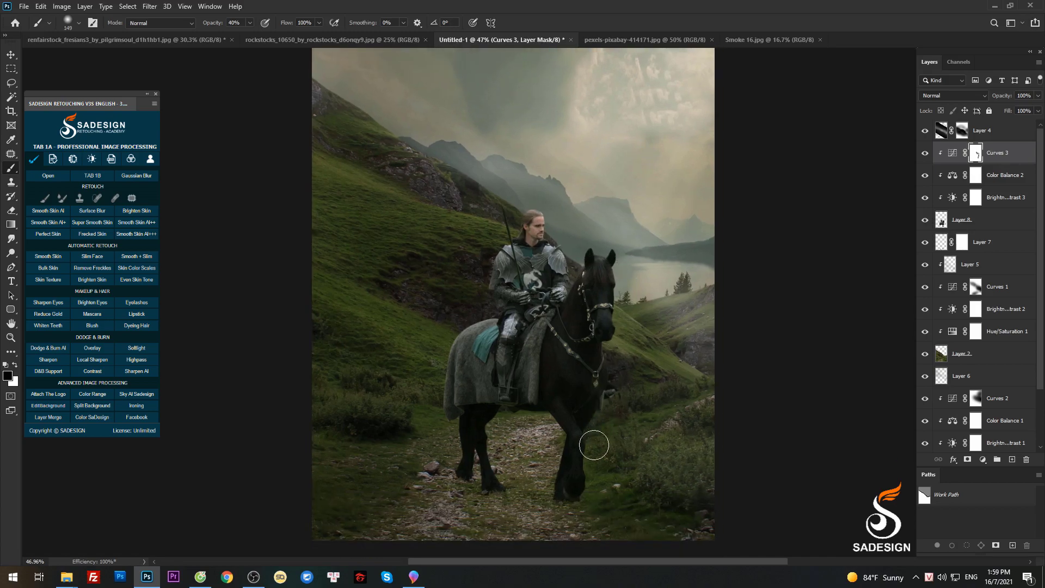
scroll(620, 314, up, 2)
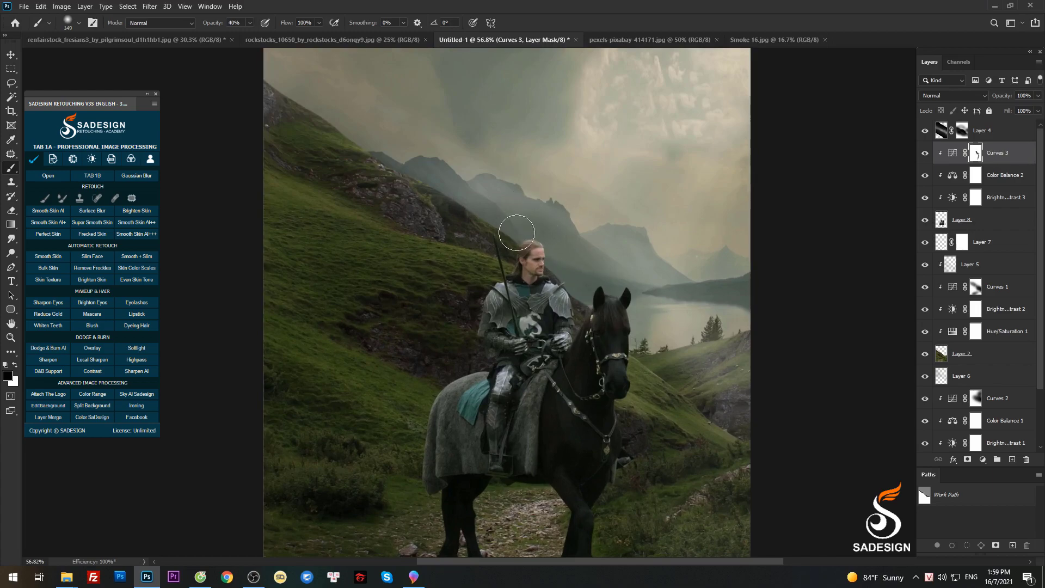
scroll(577, 283, down, 2)
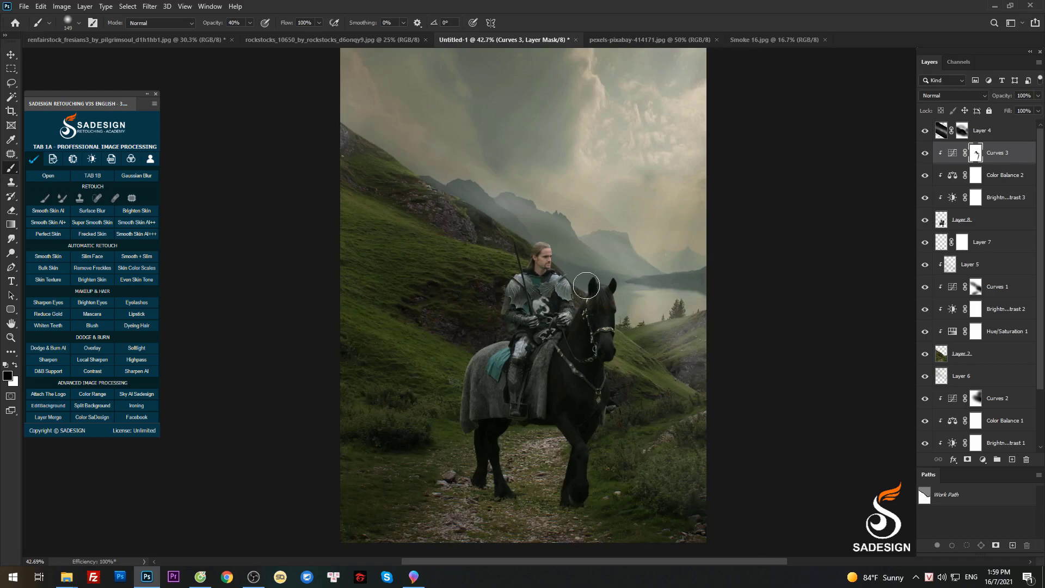
key(ctrl+minus)
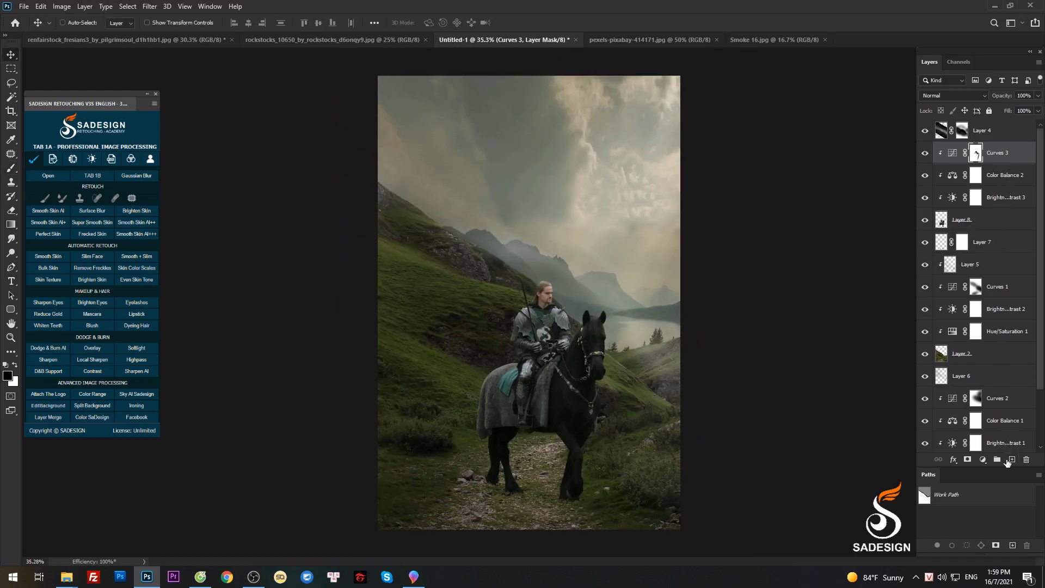
Add Layer 9 clipped above Curves 3, brush softly over the knight and path, set 60% opacity
click(1008, 460)
alt+click(967, 158)
key(b)
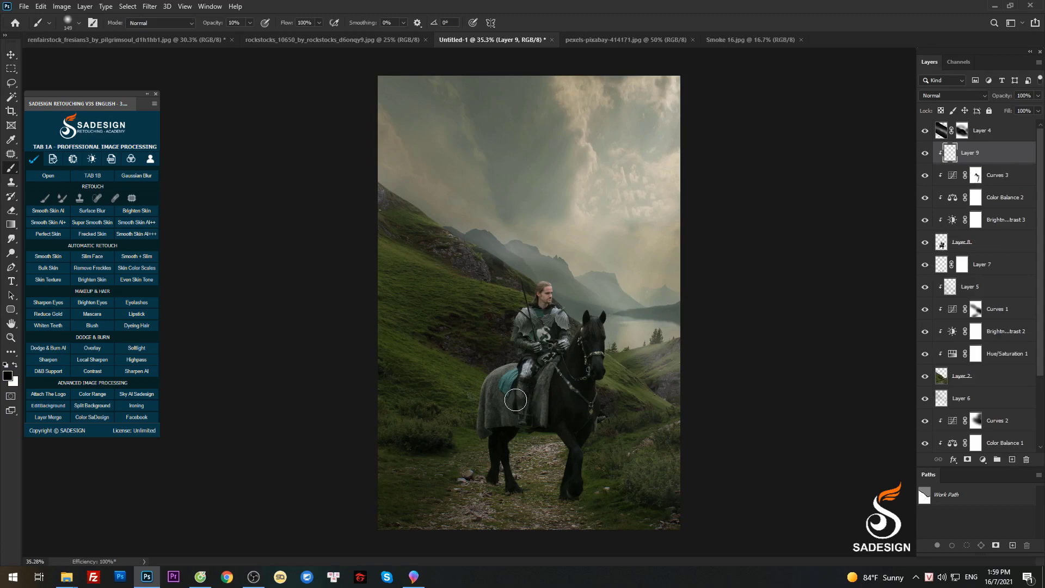
alt+right_click(515, 400)
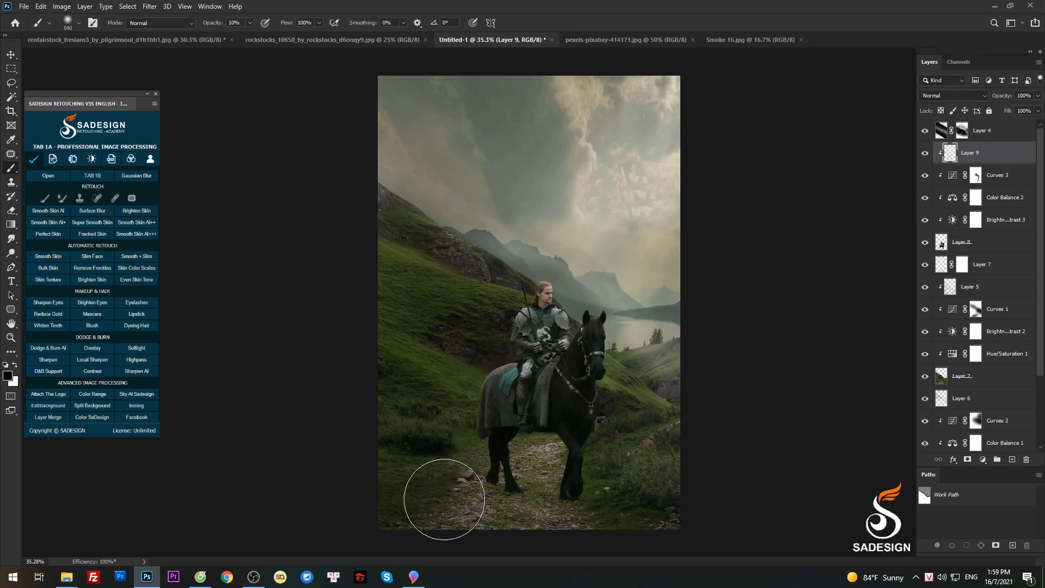
alt+right_click(496, 478)
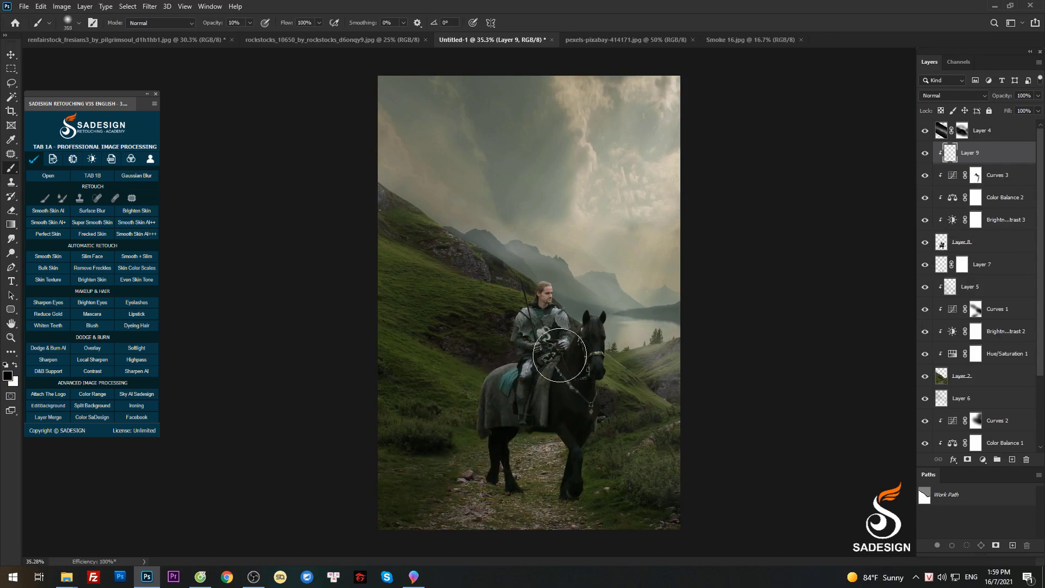
alt+right_click(581, 375)
alt+right_click(554, 355)
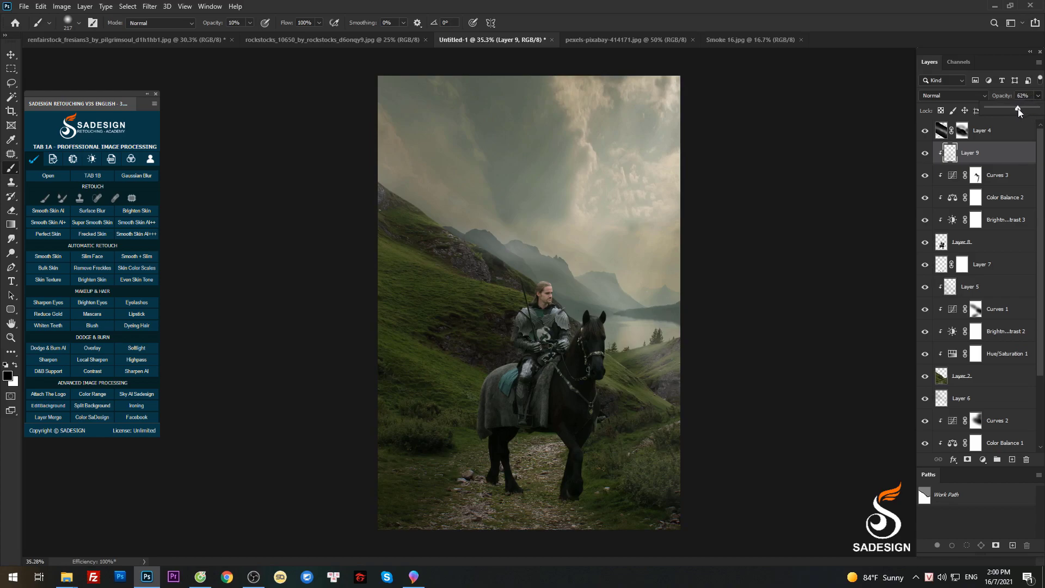
drag(1018, 111, 1016, 111)
scroll(941, 329, down, 2)
Add Layer 10 clipped to Layer 5, soft-brush the path around the hooves, and set 70% opacity
click(998, 241)
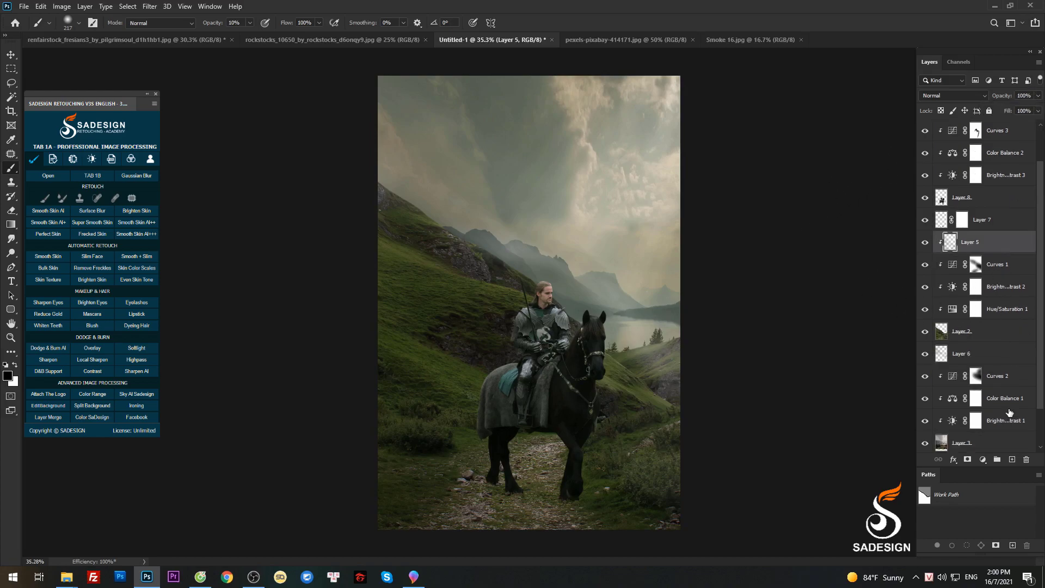
click(1011, 460)
alt+click(965, 250)
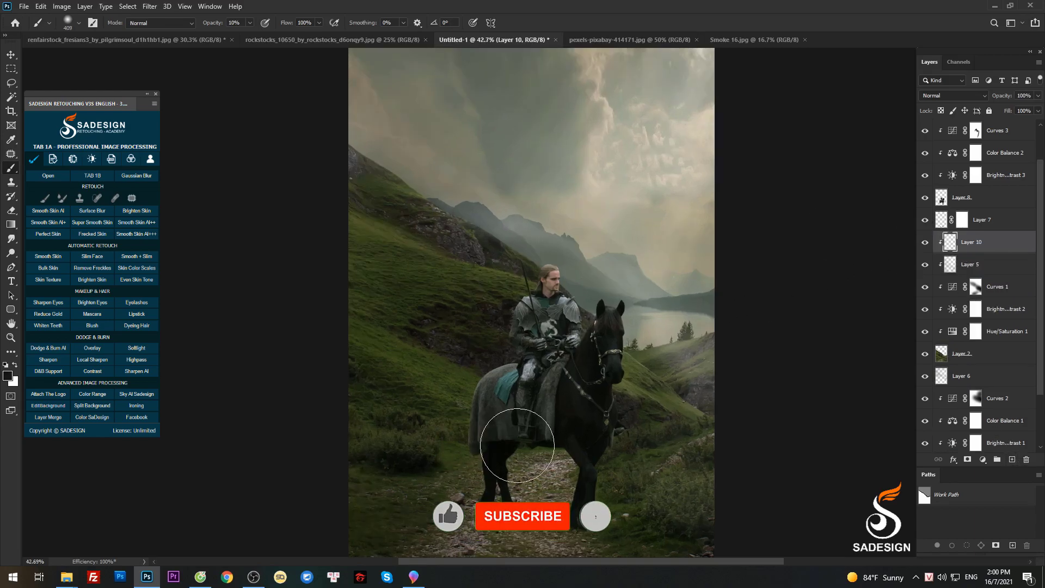
scroll(518, 455, up, 1)
key(bracketright)
key(bracketright)
key(bracketright)
key(bracketleft)
key(bracketleft)
key(bracketleft)
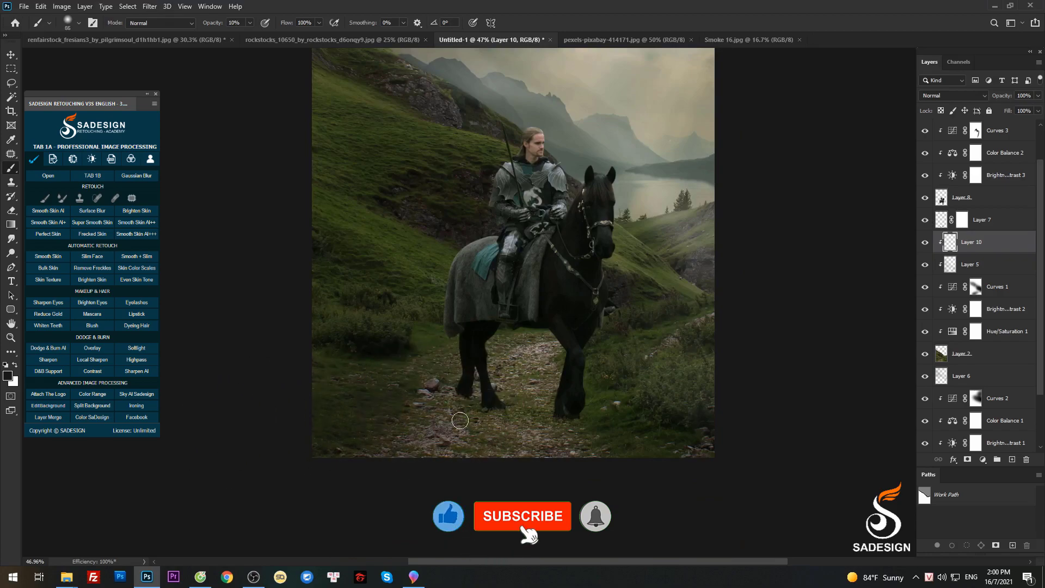
alt+right_click(425, 433)
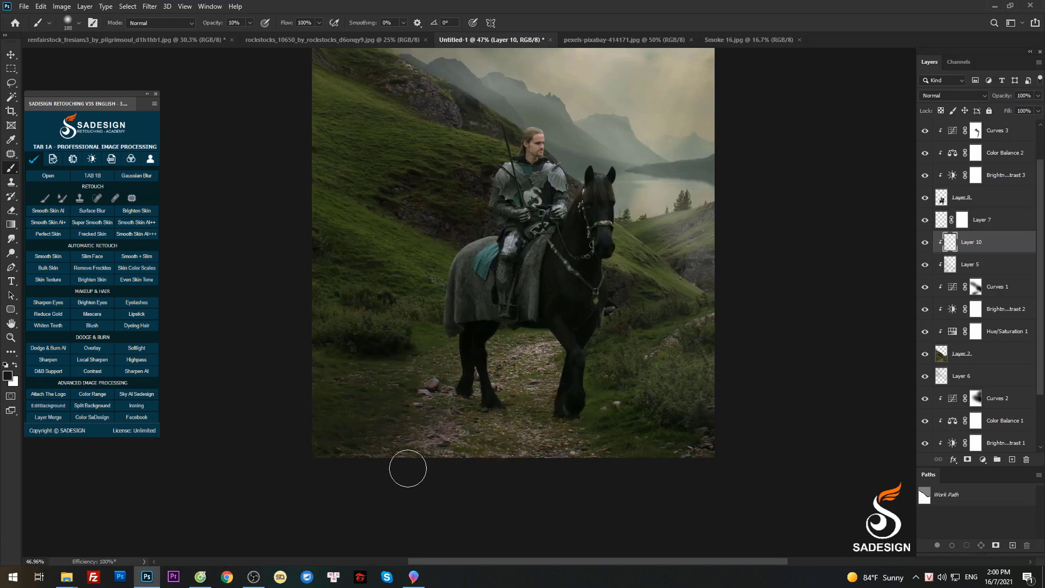
alt+right_click(498, 447)
alt+right_click(602, 361)
alt+right_click(548, 371)
scroll(548, 329, down, 3)
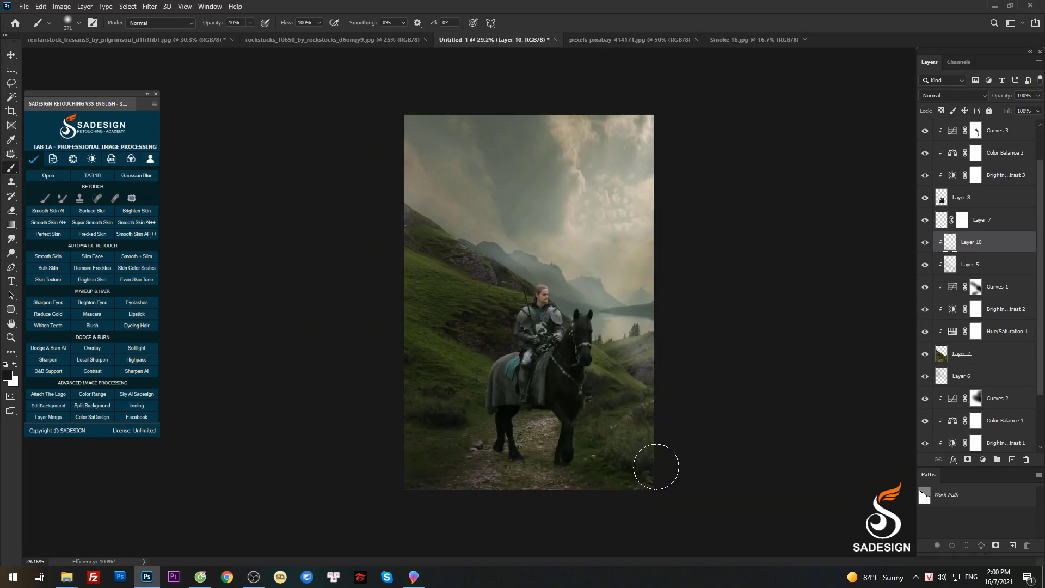
key(v)
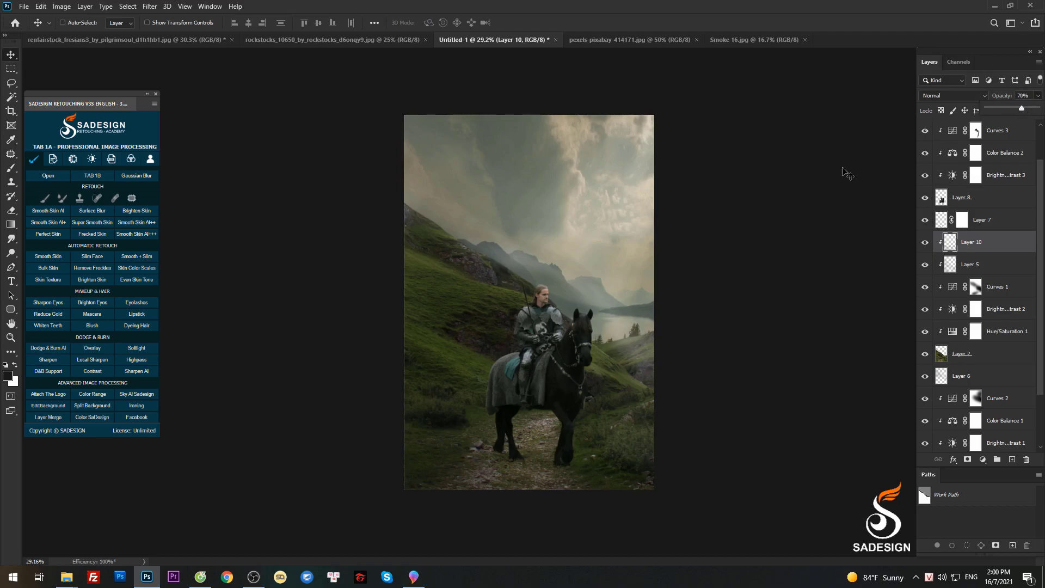
Drag the Smoke 16 image into the knight composite as Layer 11 above Layer 4
scroll(769, 205, up, 1)
click(724, 39)
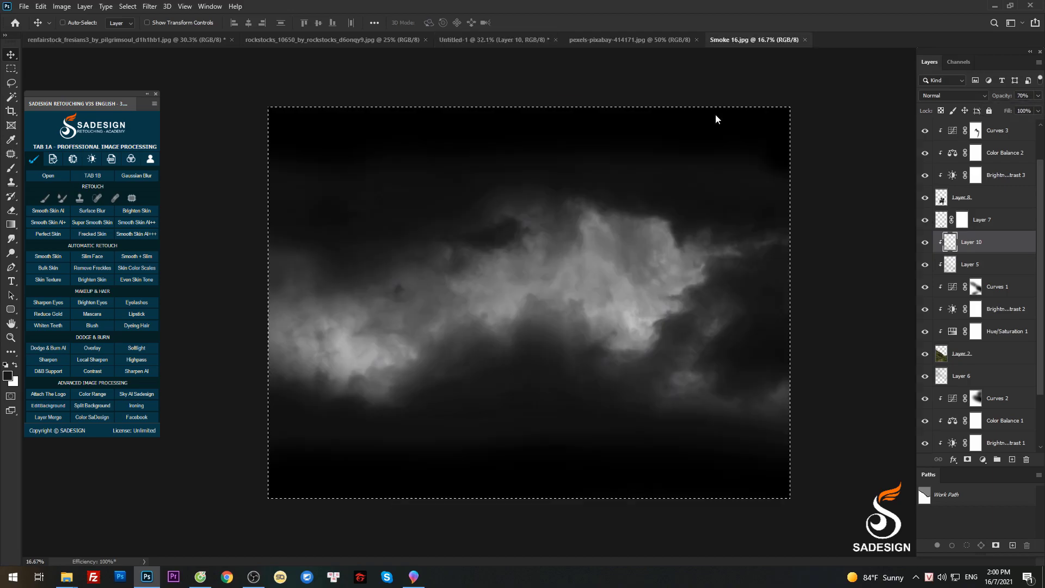
click(173, 39)
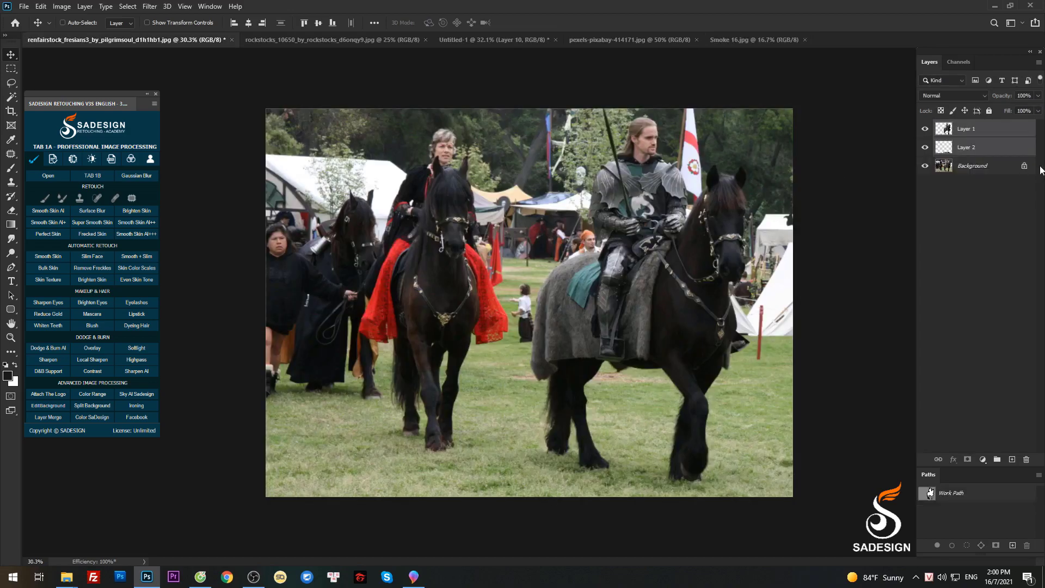
click(457, 41)
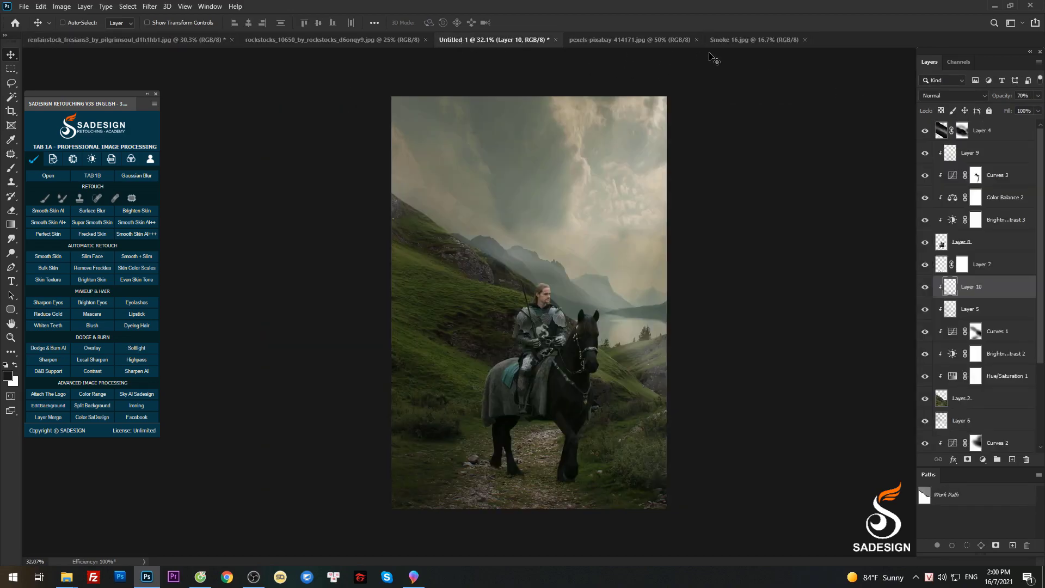
click(998, 138)
click(762, 39)
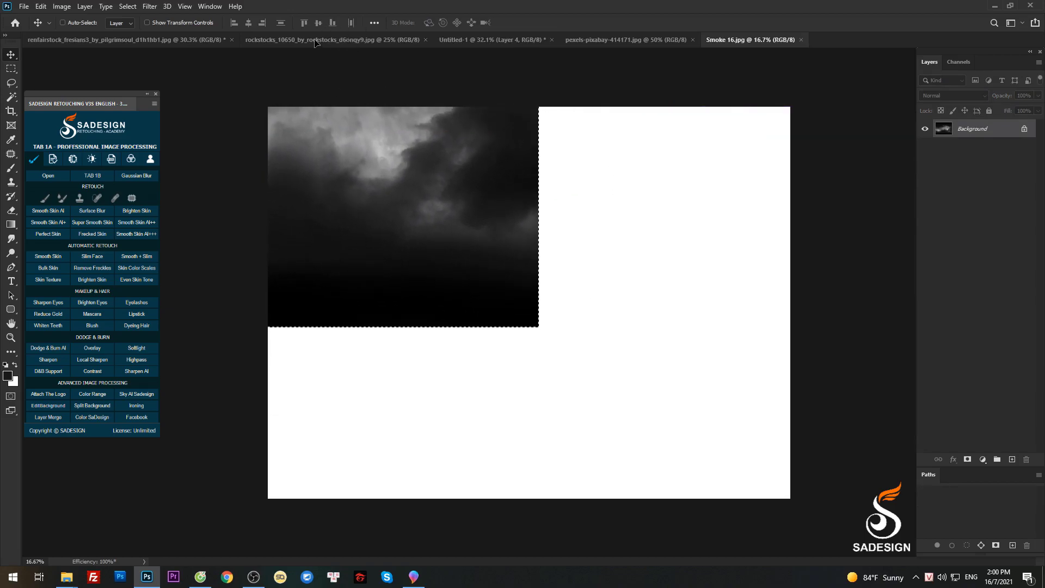
drag(330, 82, 362, 152)
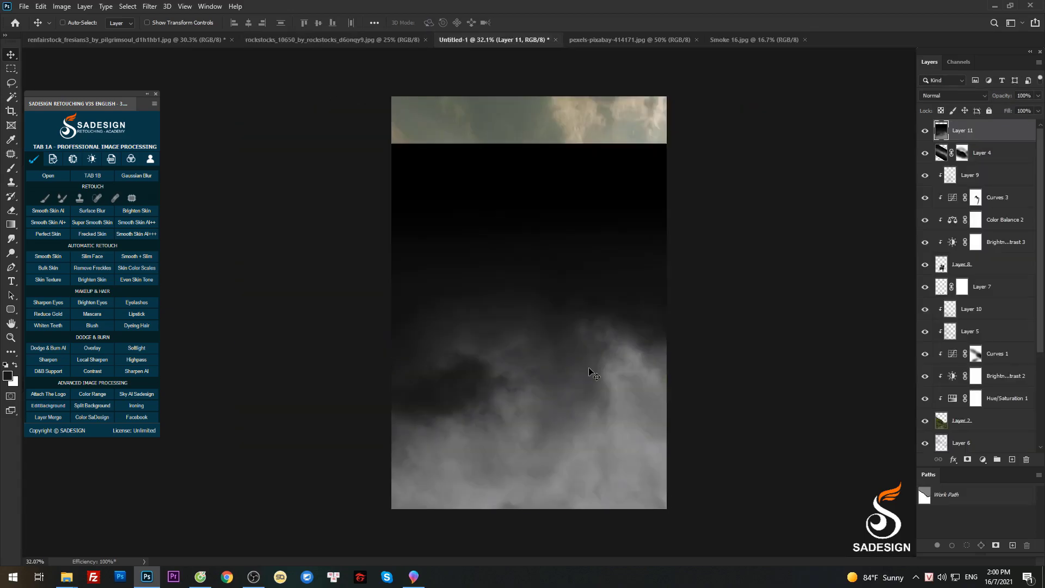
drag(491, 113, 631, 289)
Blend Layer 11 in Screen mode and scale it to about 26% in the lower-right corner
click(929, 96)
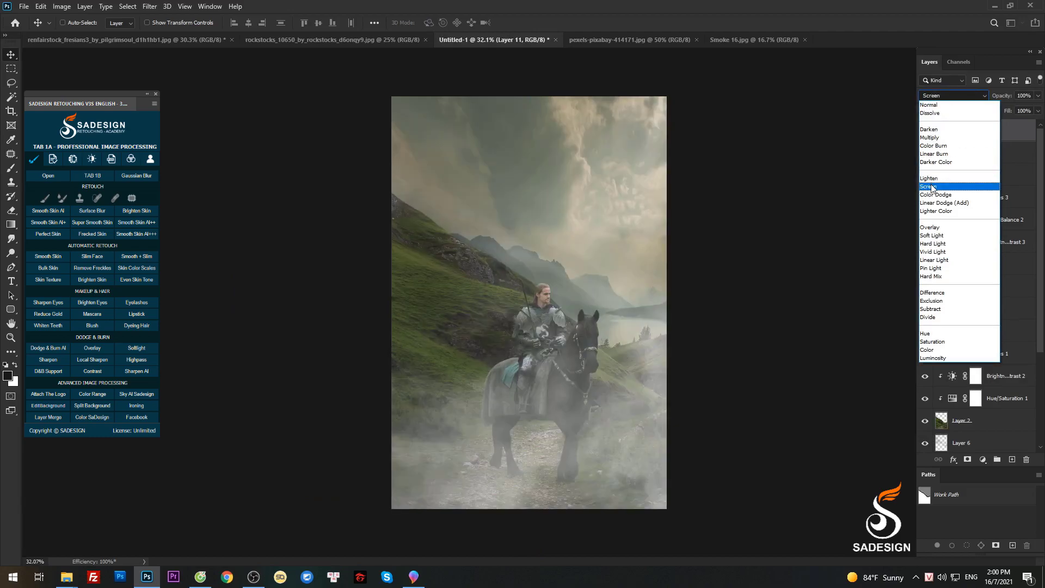
click(936, 167)
key(ctrl+t)
key(ctrl+minus)
key(ctrl+minus)
key(ctrl+minus)
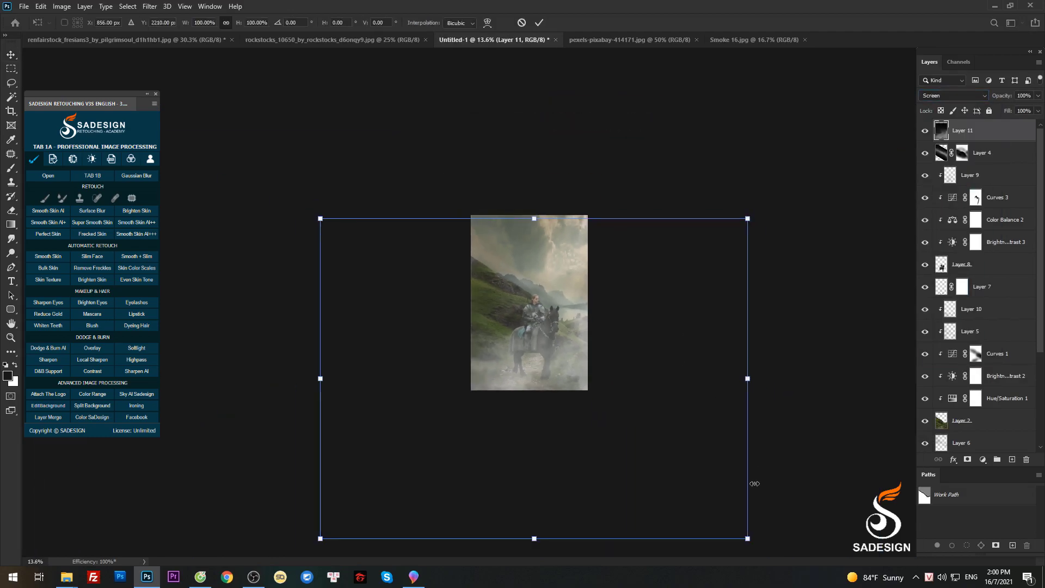
drag(709, 498, 448, 303)
drag(401, 268, 580, 390)
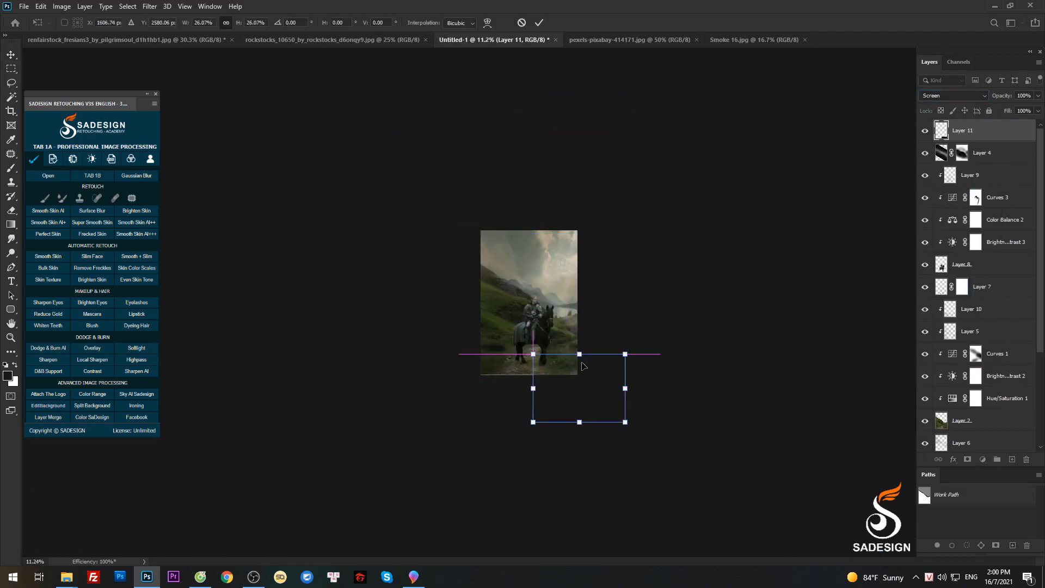
mouse_move(696, 340)
mouse_down()
mouse_move(701, 331)
mouse_move(625, 350)
mouse_up()
scroll(642, 429, up, 4)
key(Return)
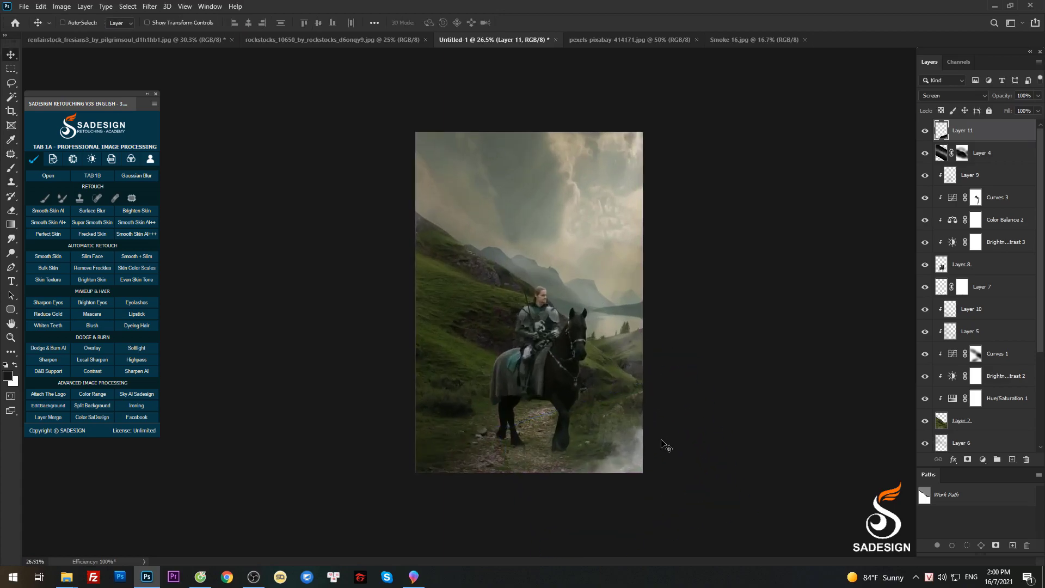
key(ctrl+u)
Colorize the smoke layer green with Hue +90 and Saturation 10
click(932, 191)
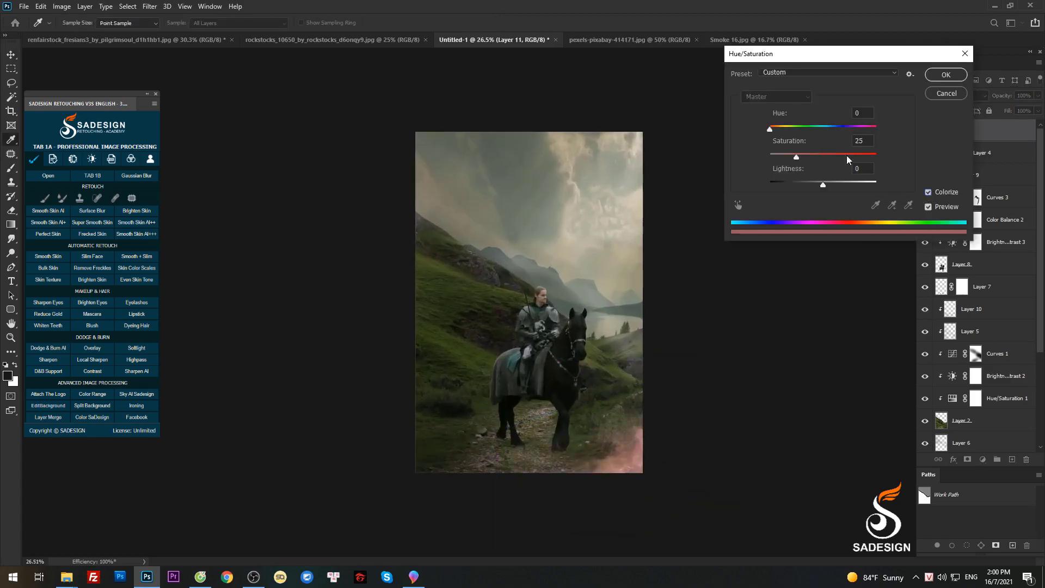
drag(792, 130, 802, 128)
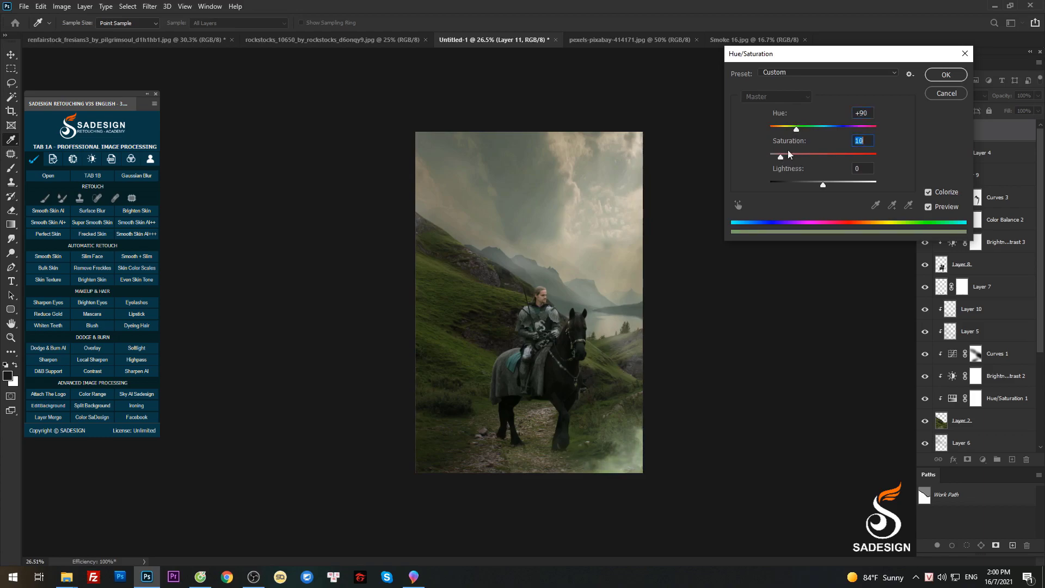
click(945, 75)
Add a layer mask to Layer 11 and brush the smoke softly into the lower-right foreground
click(968, 459)
key(b)
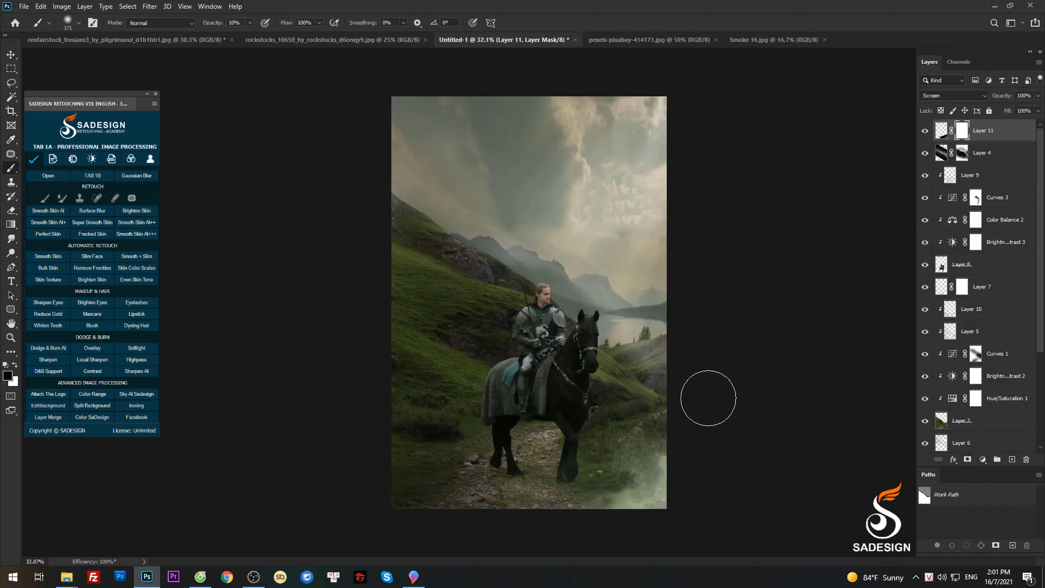
scroll(653, 435, up, 5)
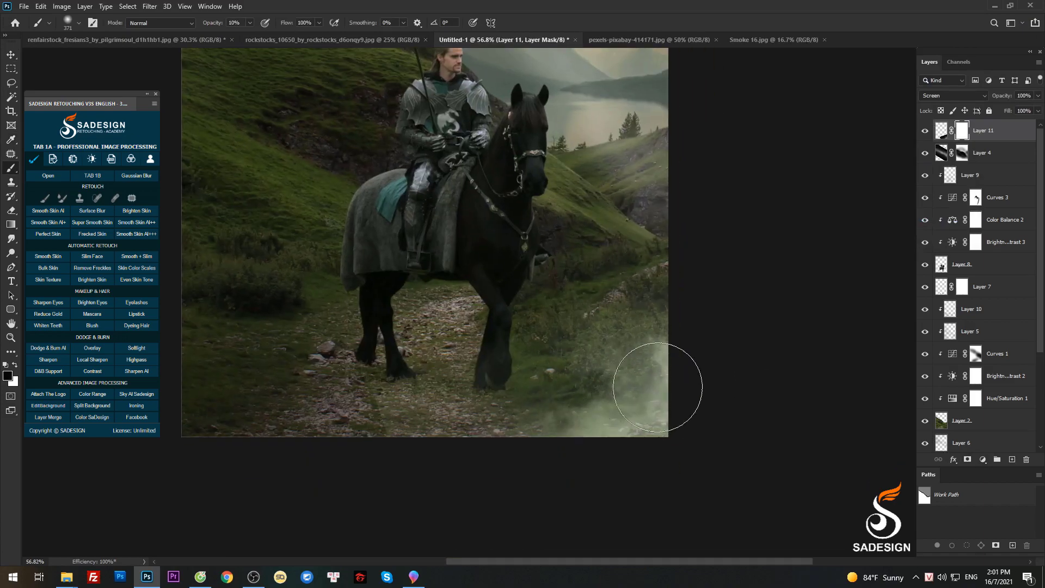
drag(653, 378, 517, 450)
drag(688, 338, 712, 331)
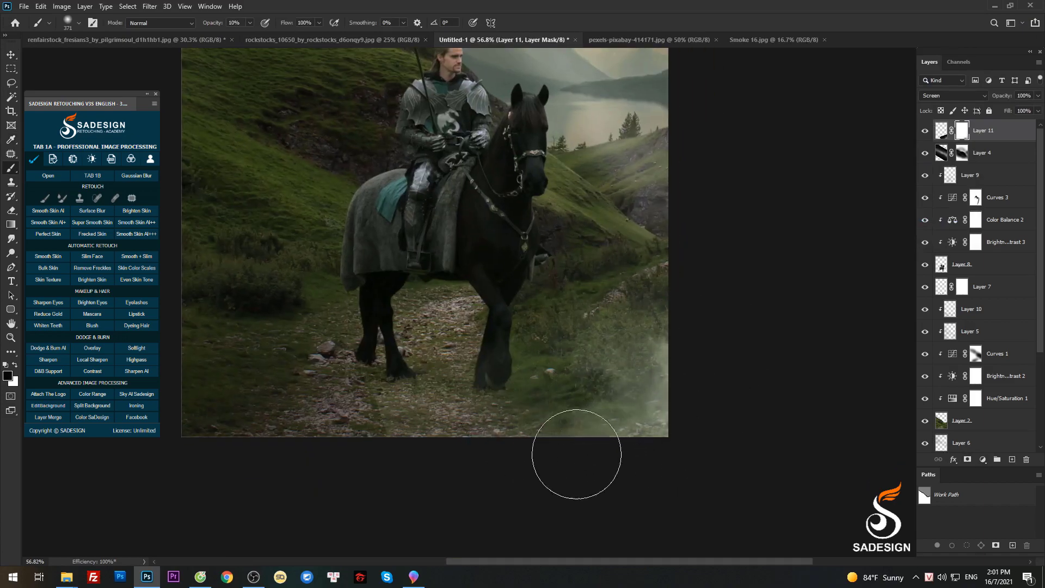
scroll(712, 331, down, 2)
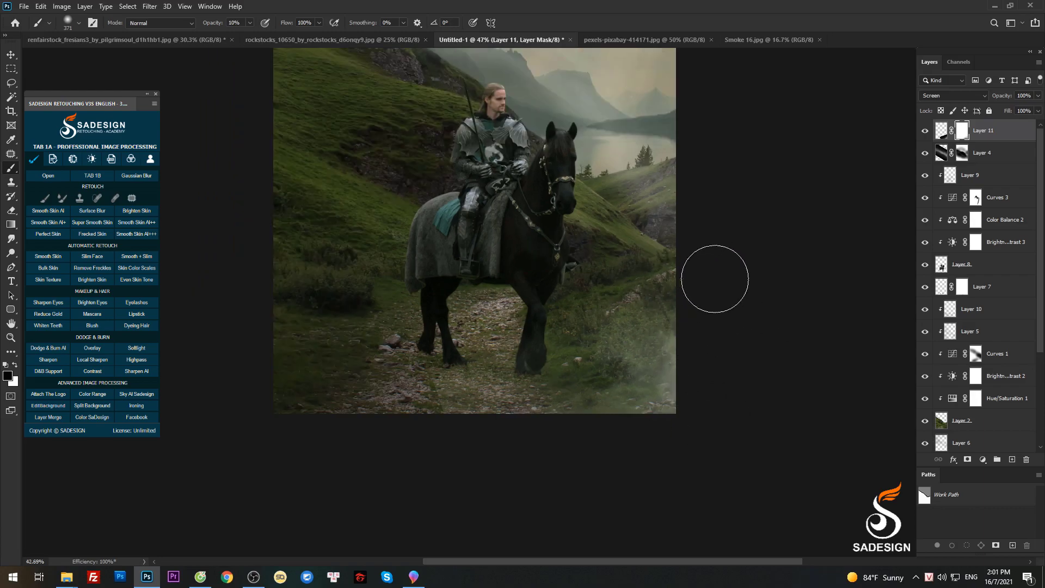
scroll(716, 275, down, 2)
key(v)
scroll(738, 175, down, 1)
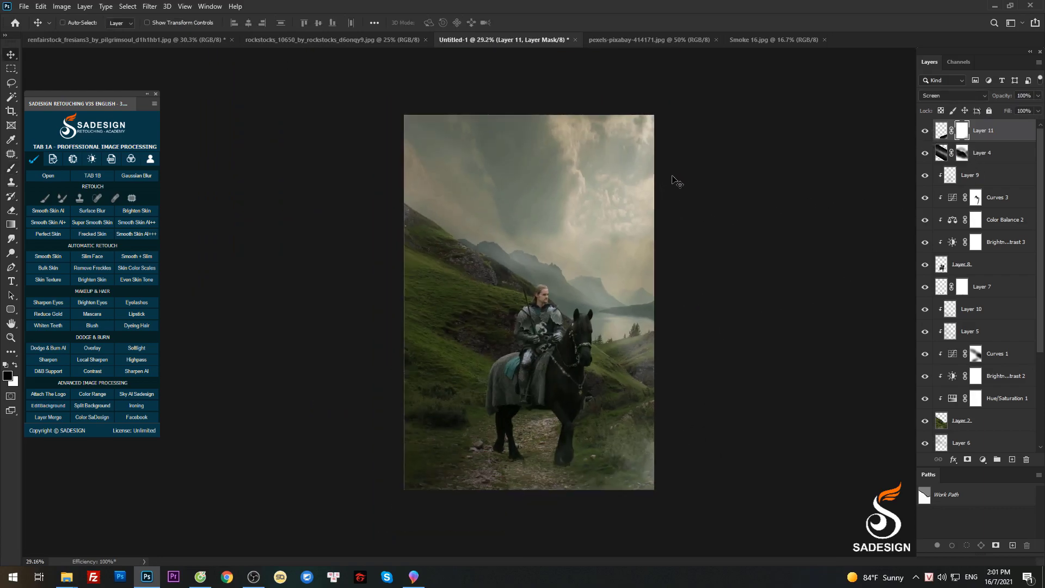
scroll(675, 180, up, 1)
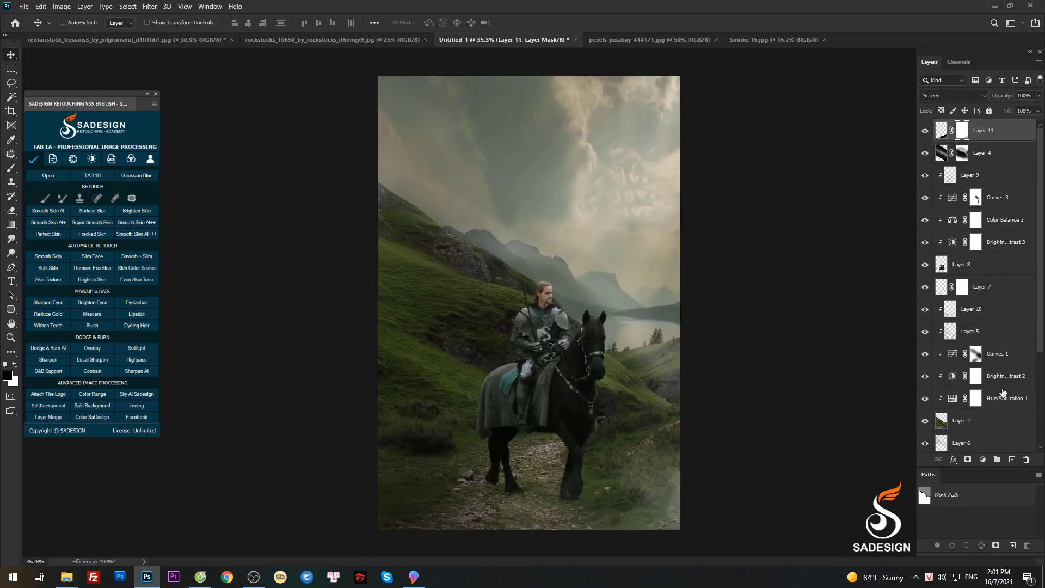
Add Layer 12 clipped to Layer 10, filled with 50% grey in Soft Light mode
click(996, 313)
click(1011, 458)
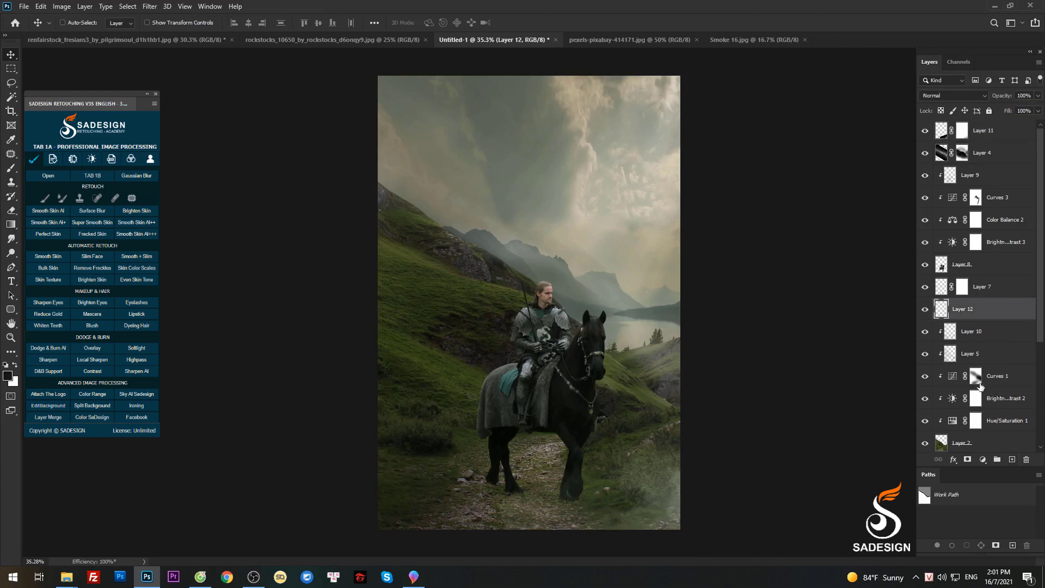
alt+click(978, 320)
key(shift+F5)
key(Return)
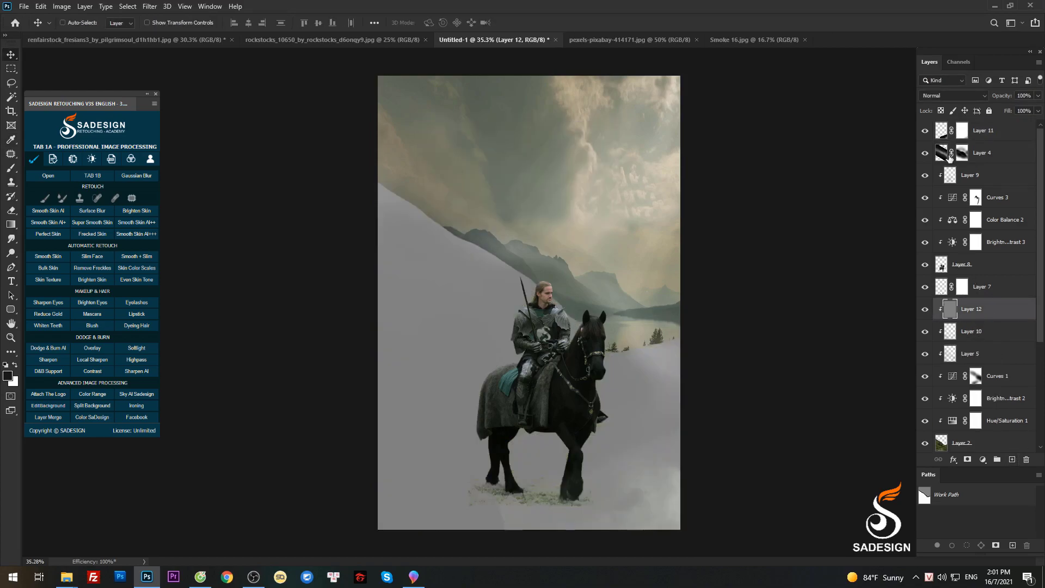
click(947, 95)
click(947, 231)
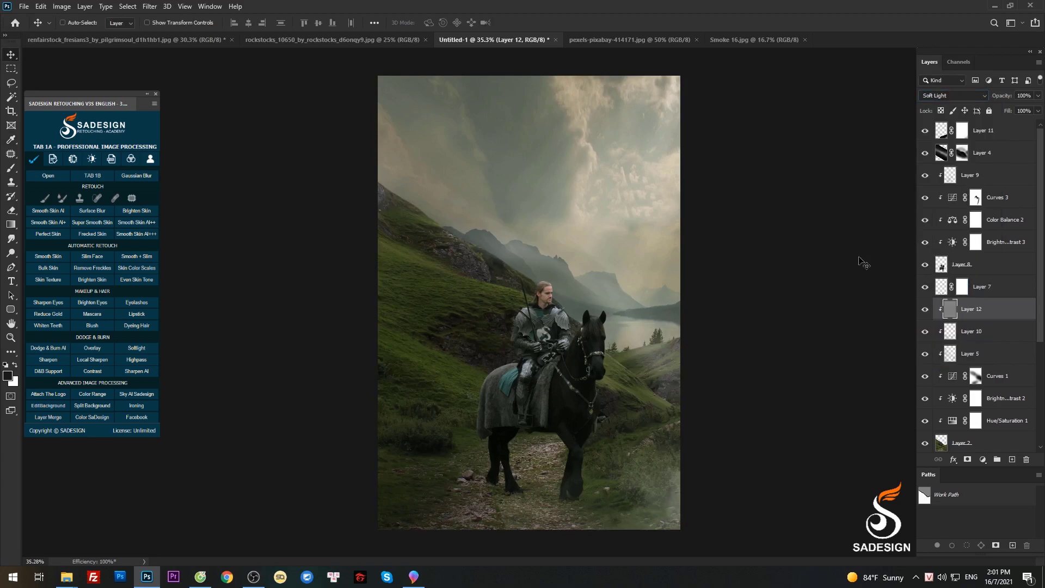
Dodge the hillside and burn the foreground on Layer 12, then set it to 70% opacity
key(o)
key(bracketright)
key(bracketright)
key(bracketright)
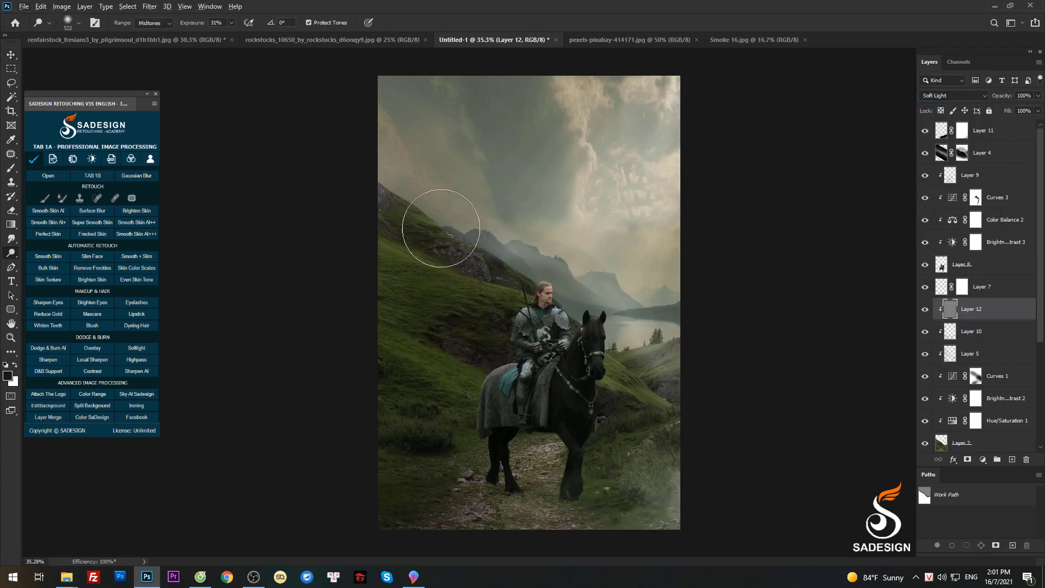
mouse_move(540, 264)
mouse_down()
mouse_move(662, 354)
mouse_move(664, 423)
mouse_move(593, 492)
mouse_up()
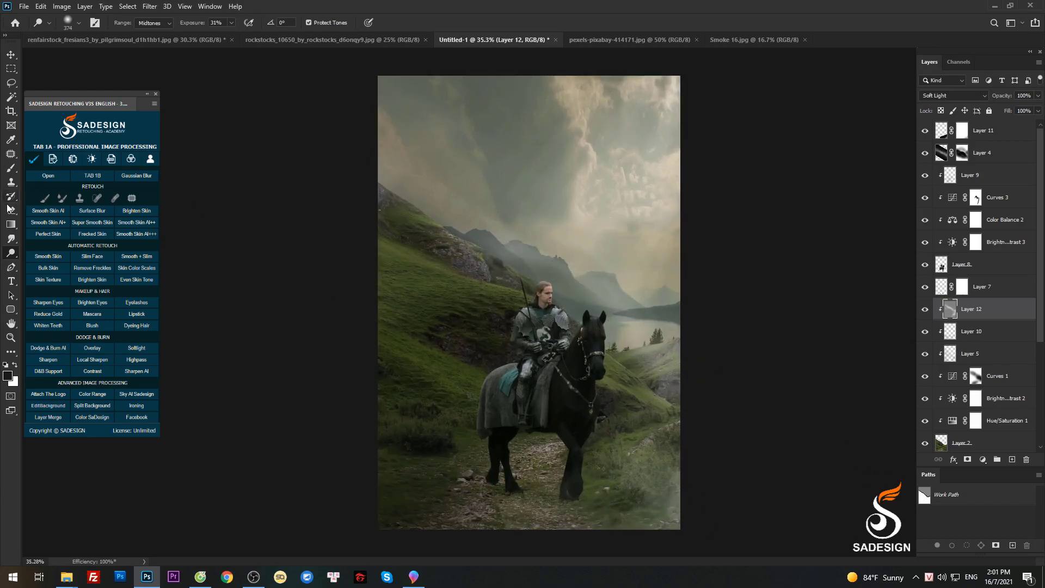
key(shift+o)
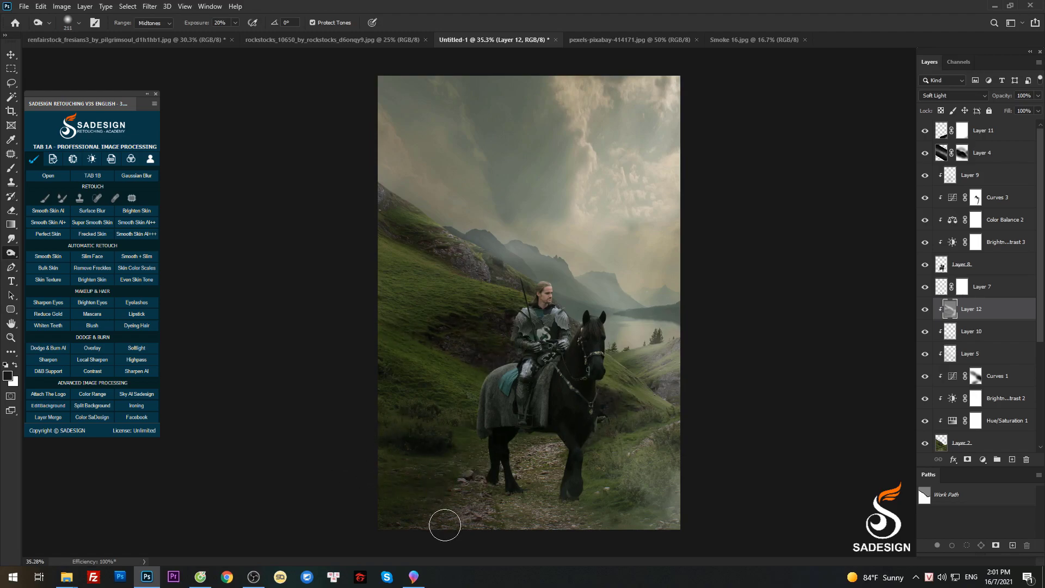
key(bracketright)
key(bracketright)
key(bracketright)
key(bracketright)
key(bracketright)
key(bracketleft)
key(bracketleft)
key(bracketleft)
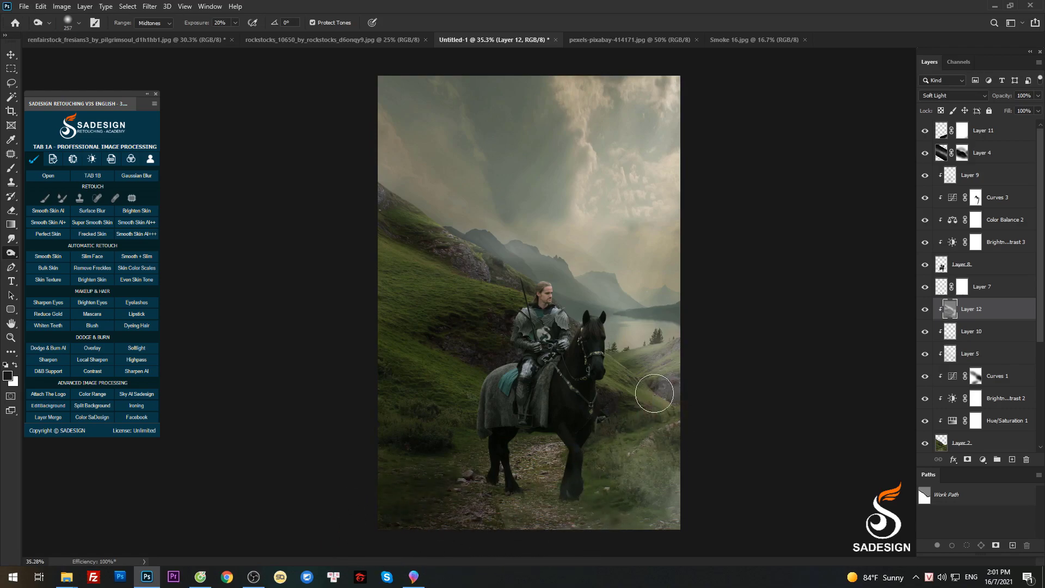
drag(633, 499, 644, 504)
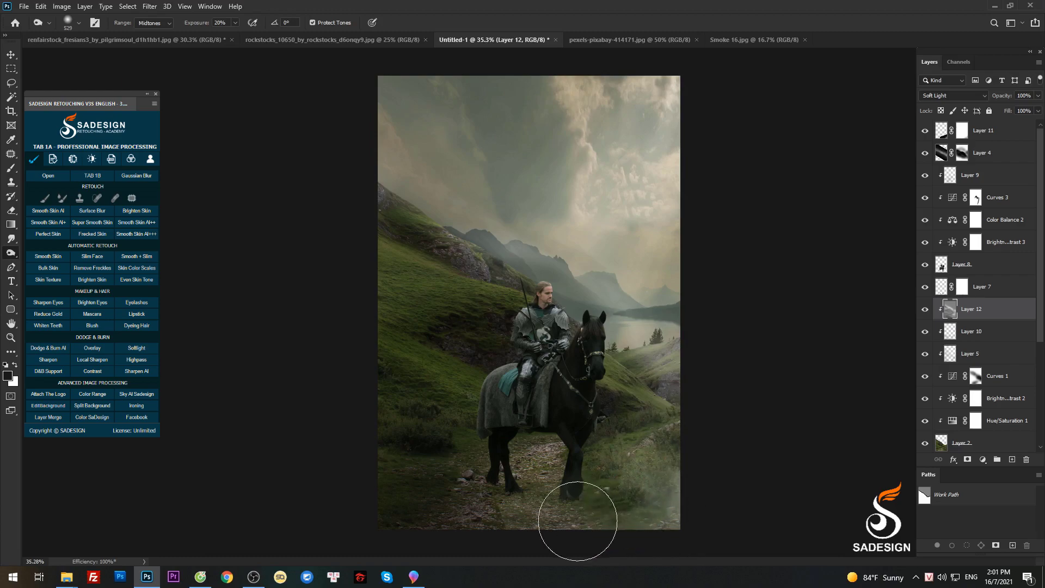
scroll(571, 468, down, 2)
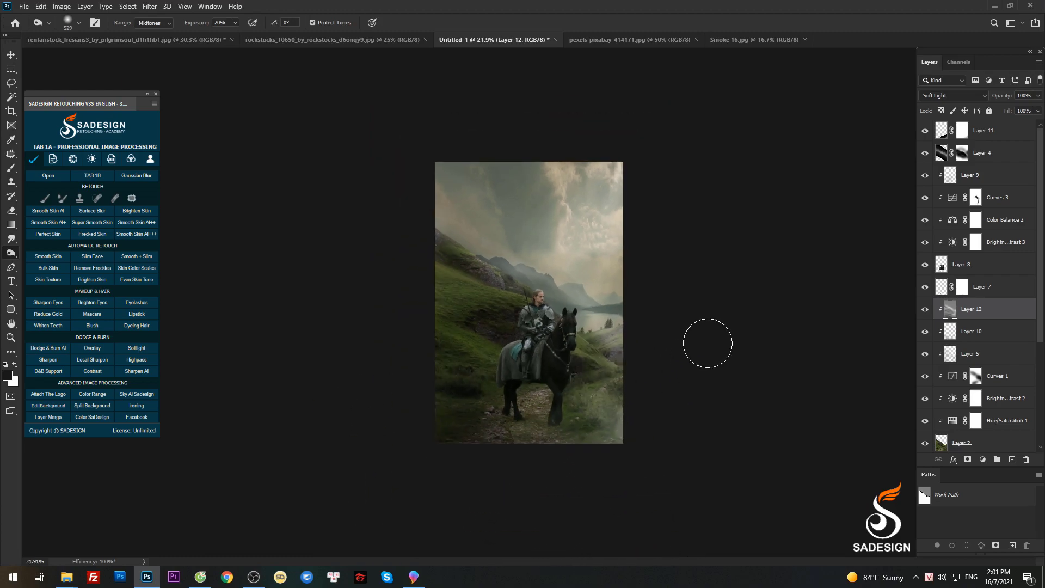
key(v)
click(1037, 95)
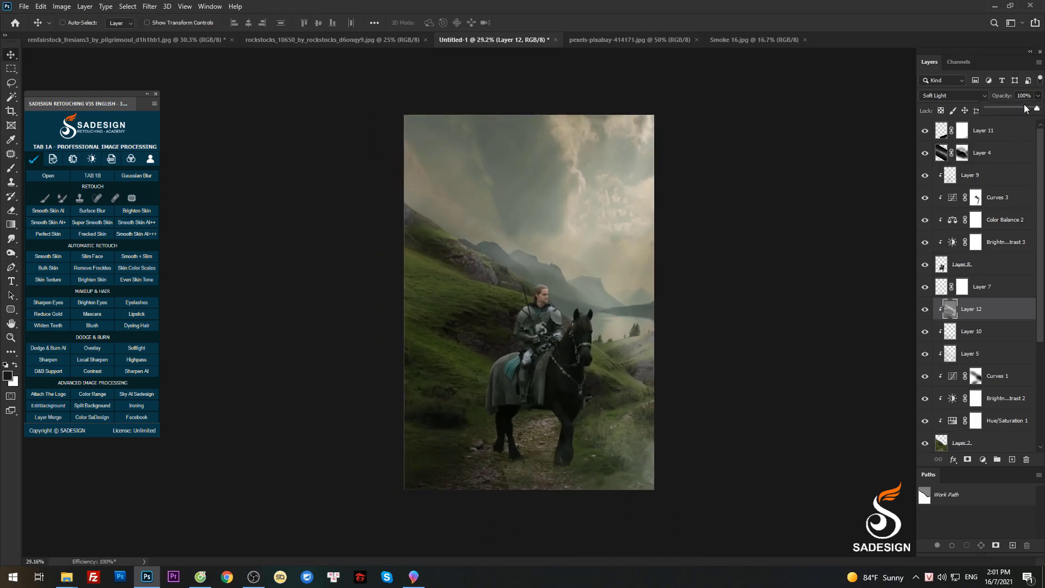
click(810, 212)
Add an empty Layer 13 above Layer 6
scroll(979, 381, down, 2)
scroll(980, 392, down, 3)
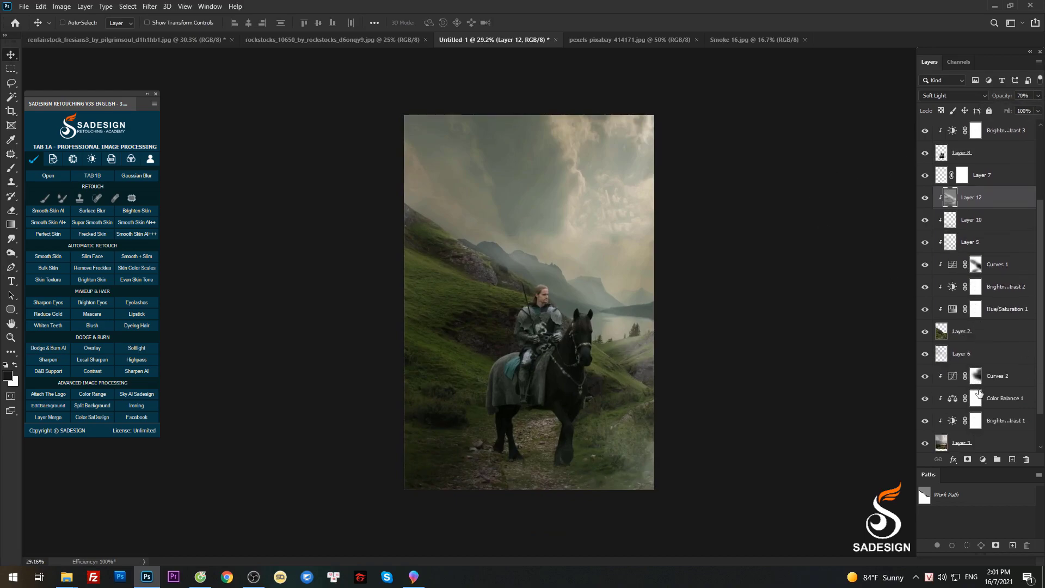
click(997, 363)
click(1011, 458)
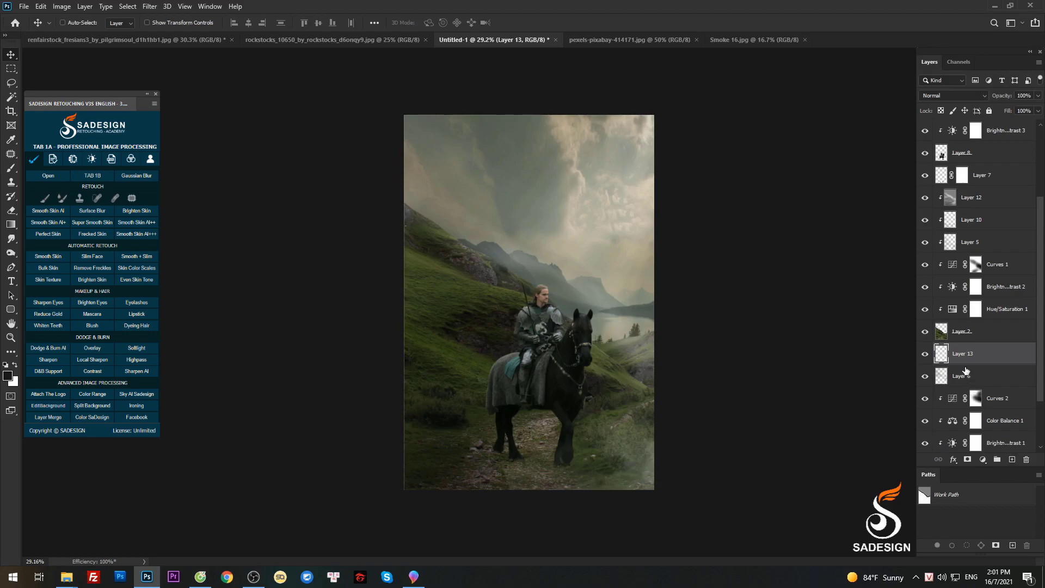
Fill Layer 13 with 50% grey and set it to Soft Light
key(ctrl+f)
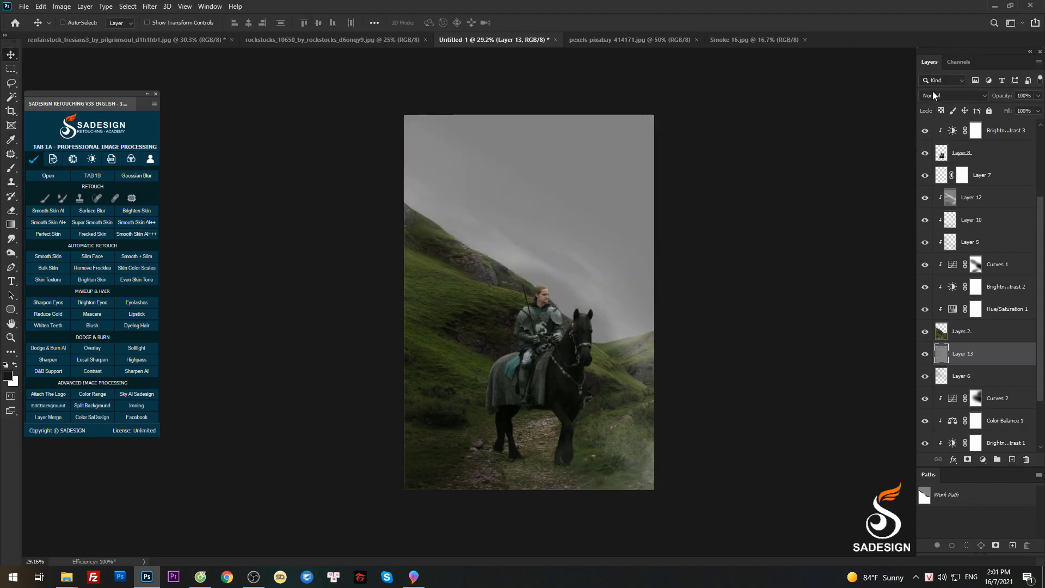
click(932, 96)
click(947, 229)
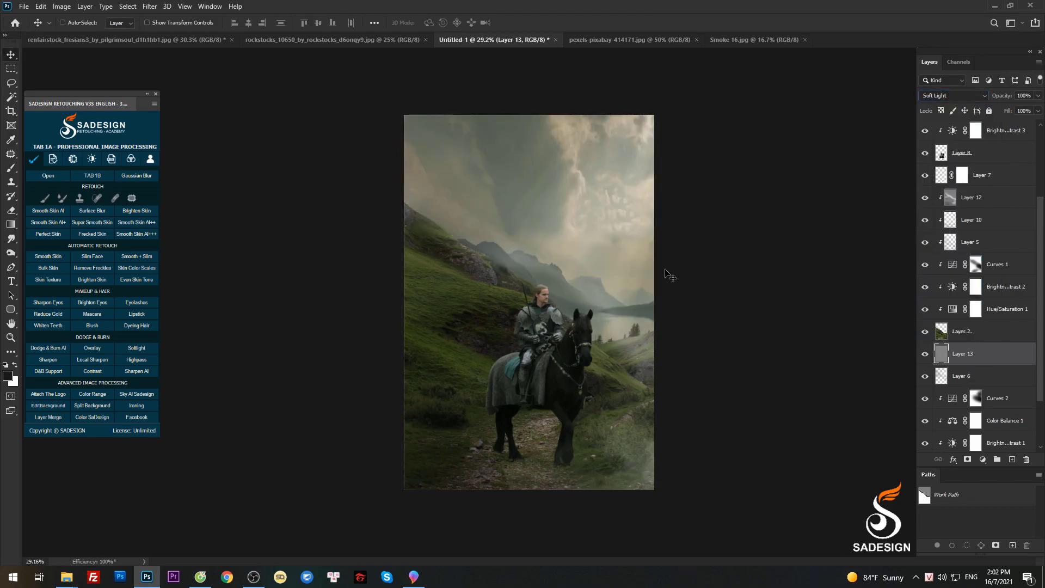
Burn and dodge the hillside and horse on Layer 13, then lower it to 74% opacity
key(o)
scroll(529, 302, up, 1)
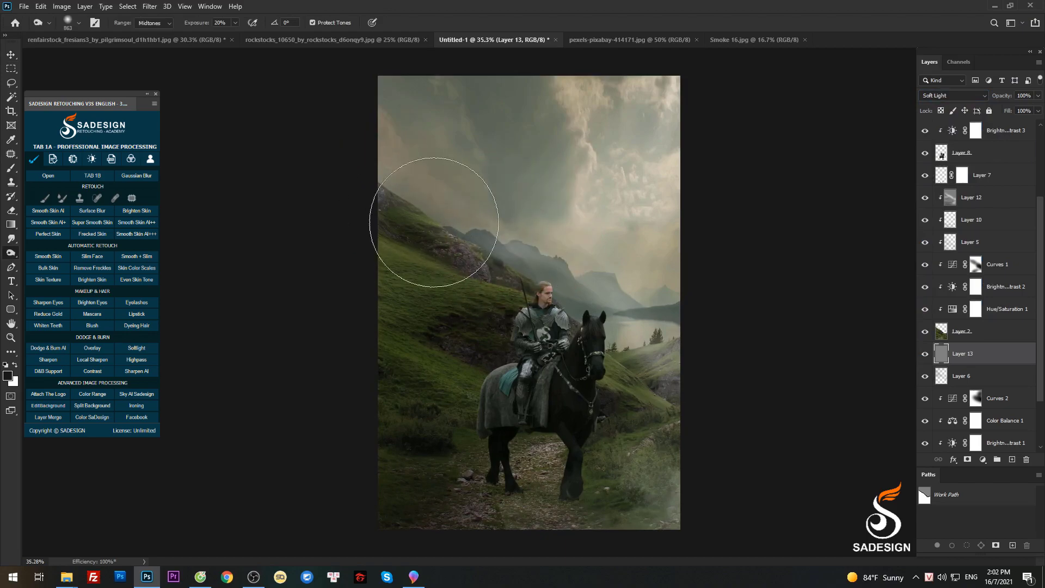
key(bracketleft)
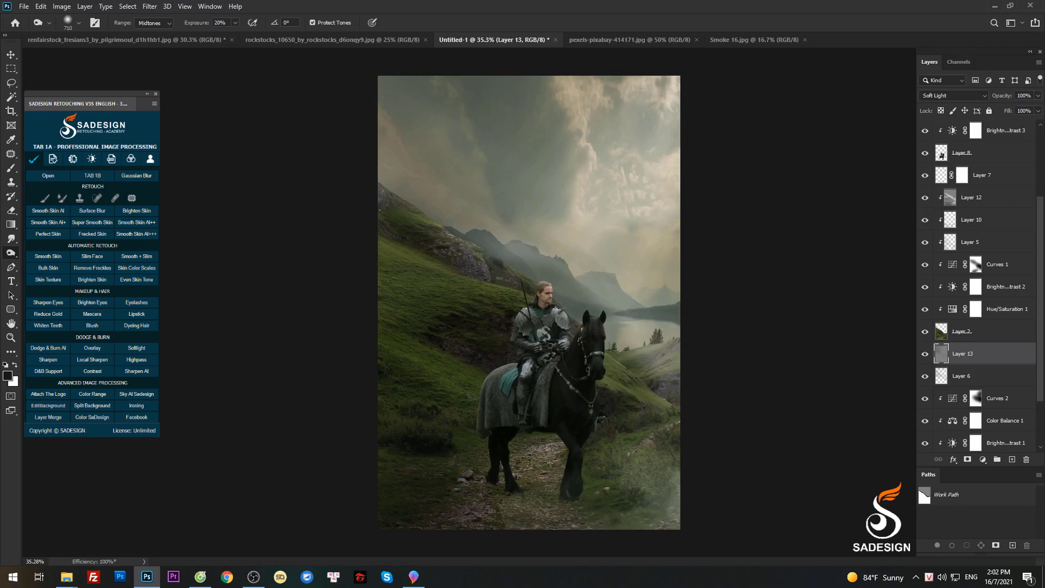
key(shift+o)
scroll(611, 240, down, 1)
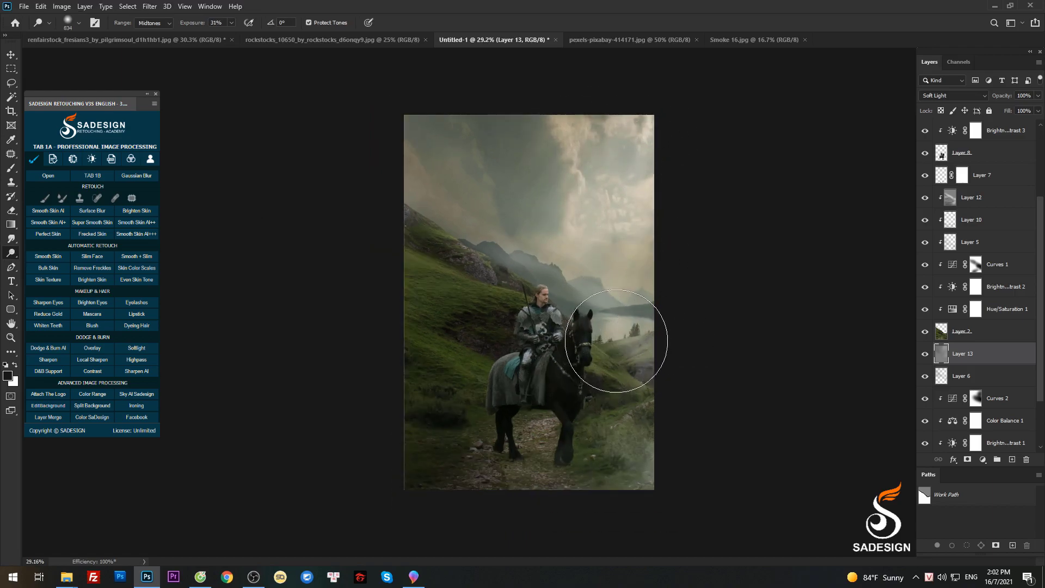
key(v)
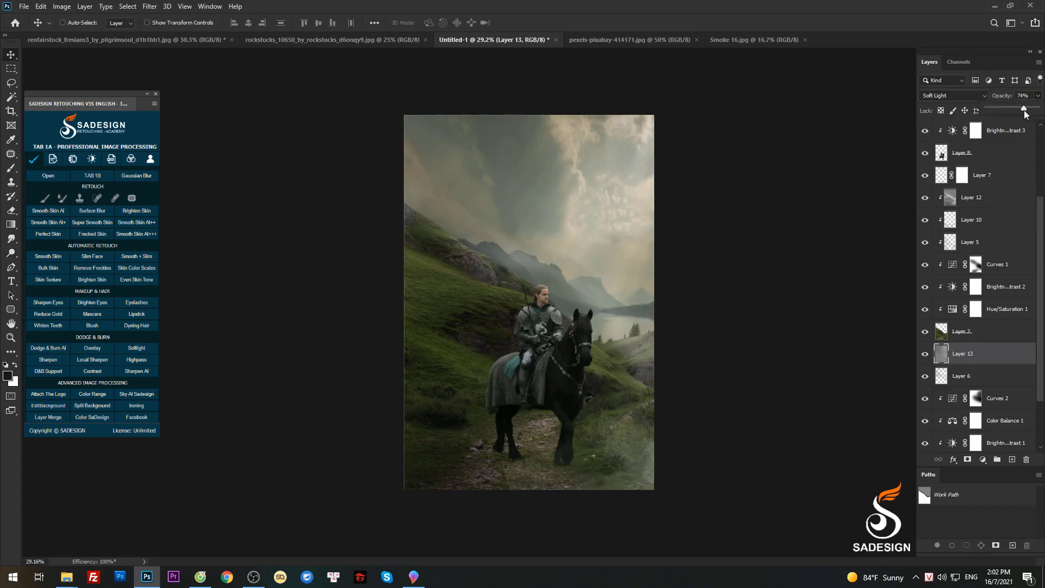
drag(1024, 110, 1023, 110)
alt+scroll(528, 302, up, 1)
scroll(999, 158, up, 5)
Add Layer 14 clipped above the rider's Layer 9, filled 50% grey in Soft Light mode
click(999, 175)
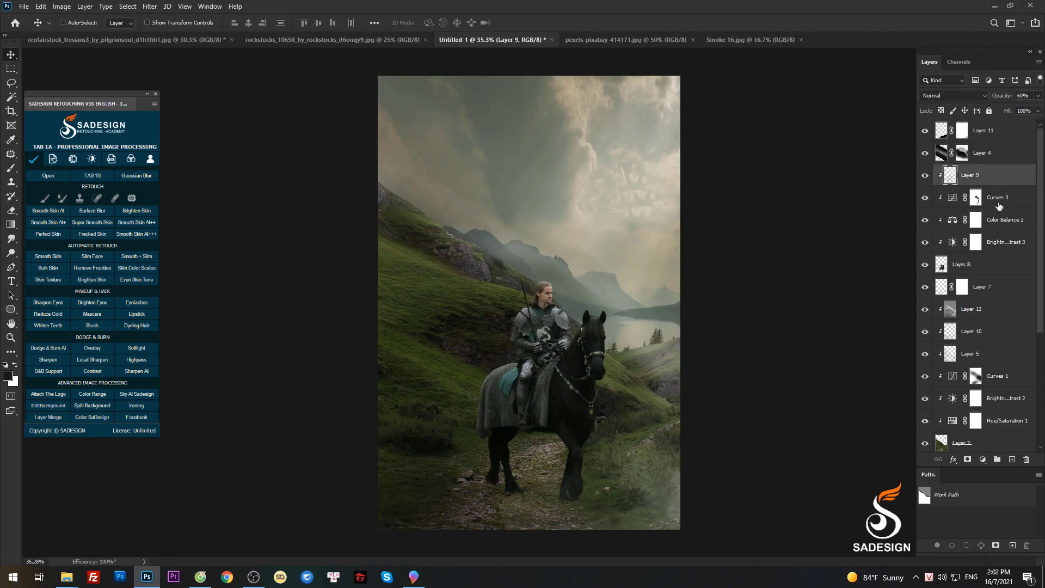
click(1012, 460)
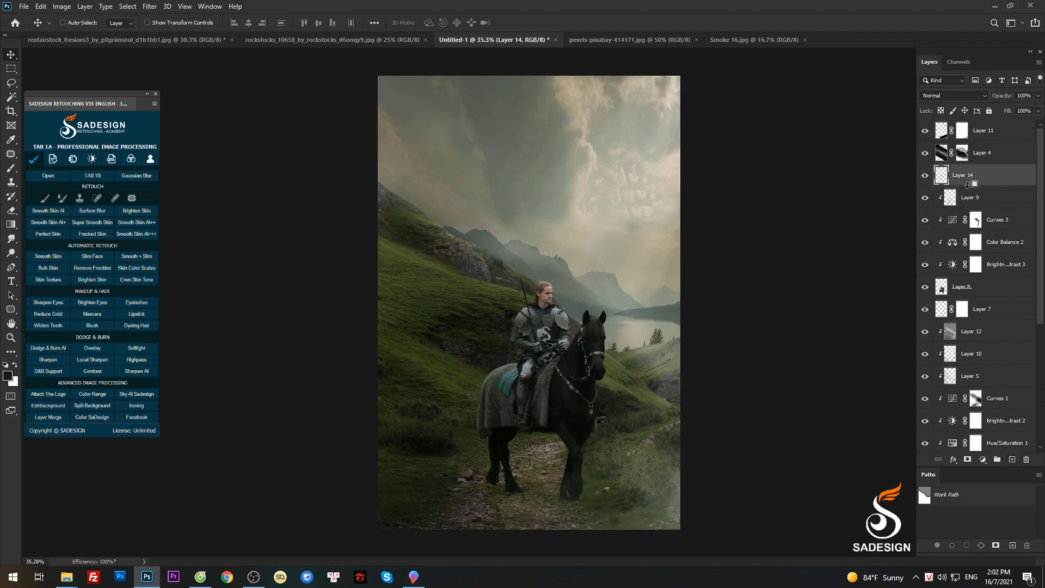
alt+click(967, 185)
key(shift+F5)
key(Return)
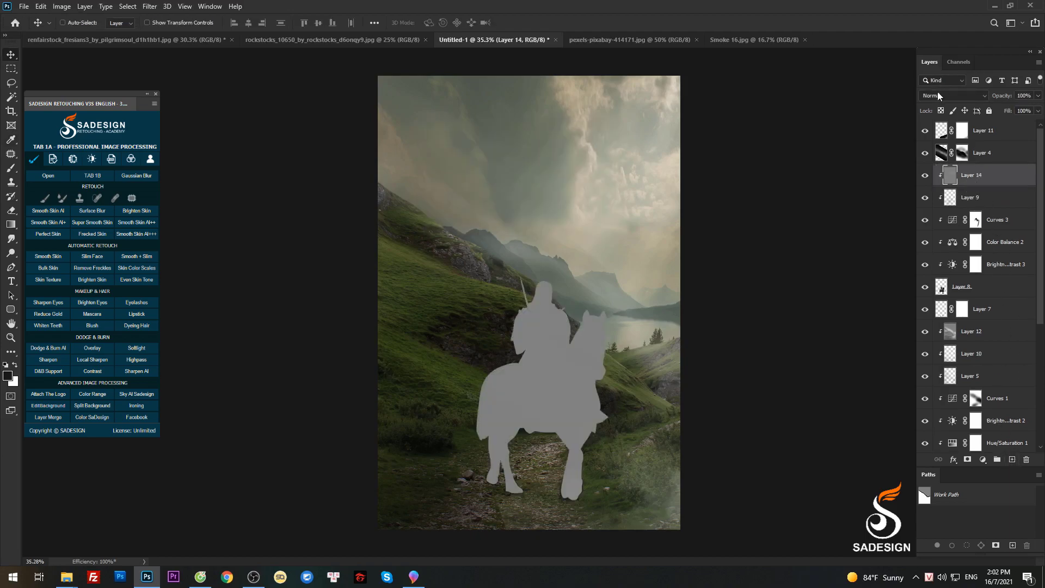
click(937, 96)
click(934, 243)
Dodge and burn the knight and horse on Layer 14 with a small brush
key(o)
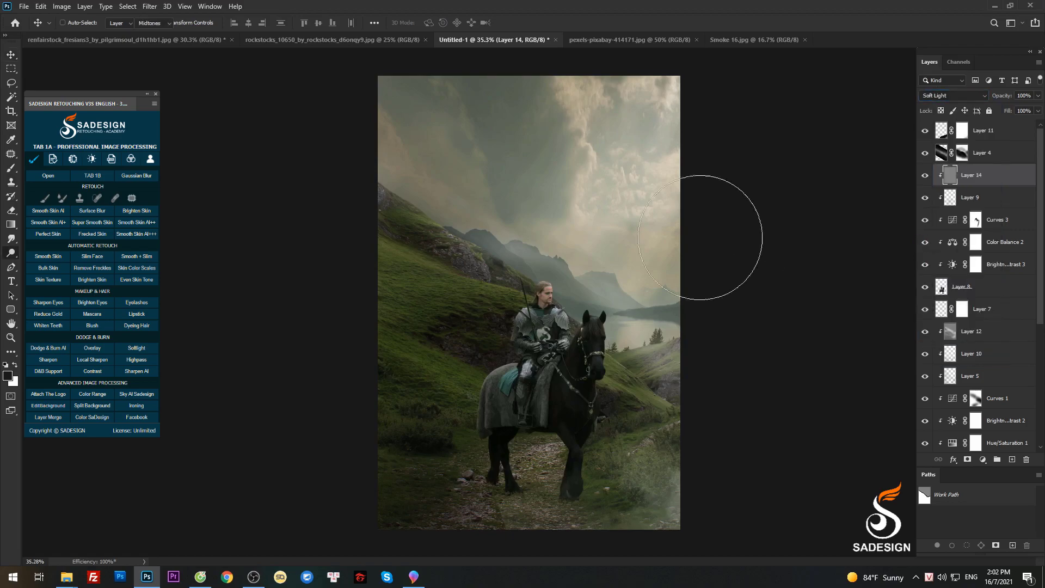
scroll(526, 335, up, 3)
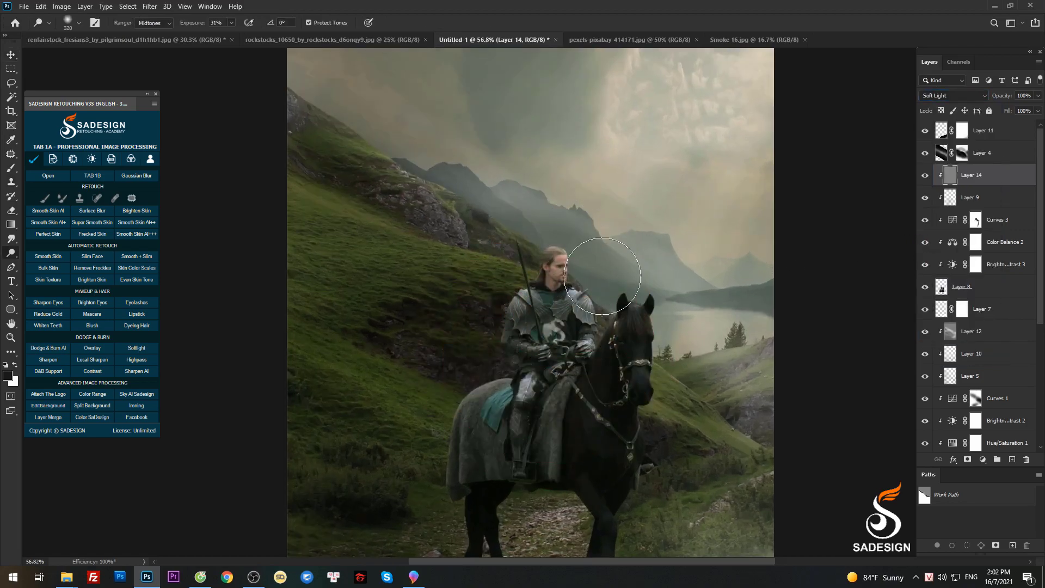
key(bracketleft)
drag(670, 381, 634, 318)
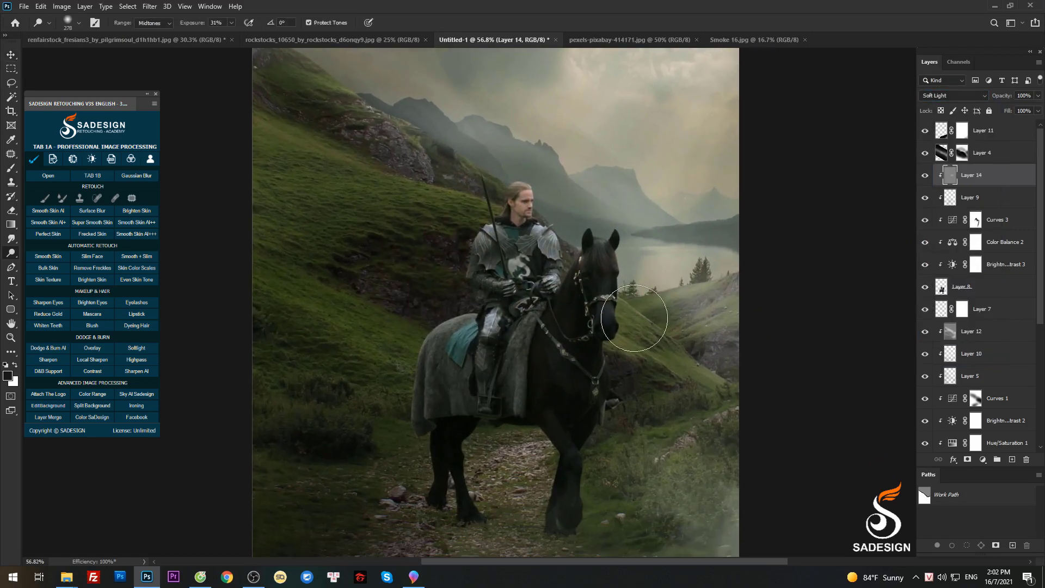
drag(582, 222, 588, 241)
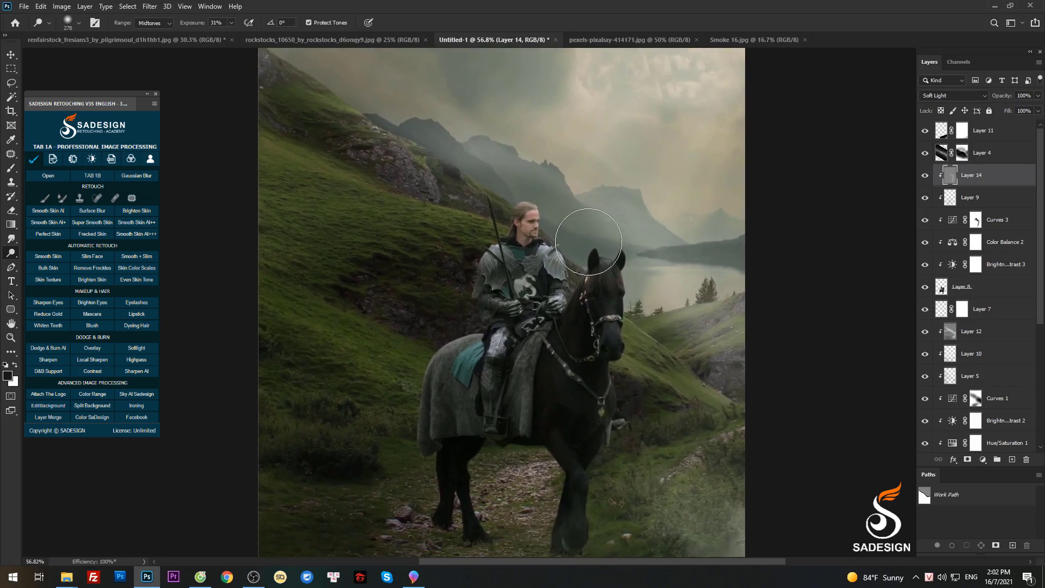
key(bracketleft)
key(bracketleft)
scroll(487, 189, down, 5)
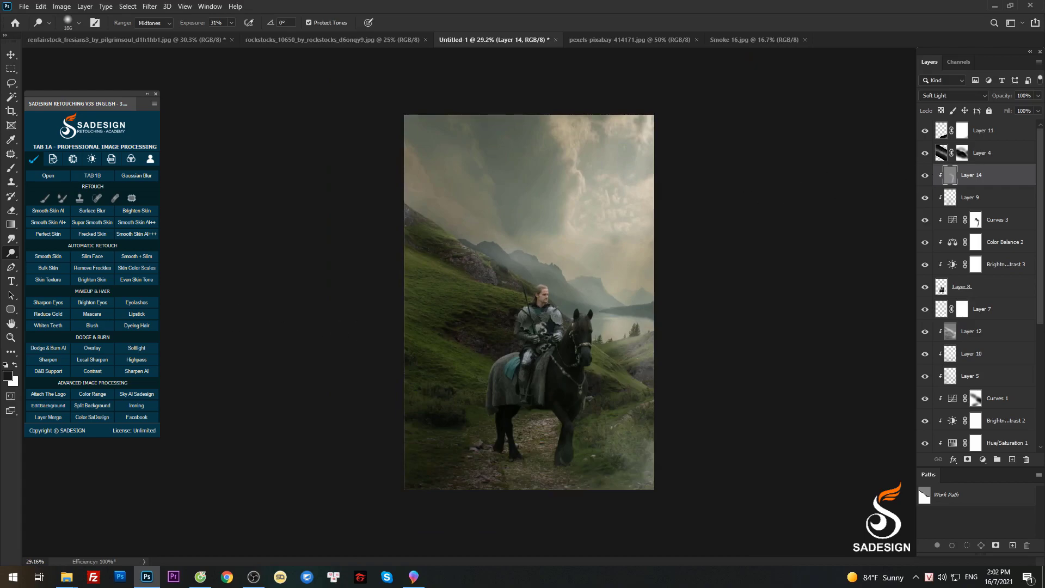
key(shift+o)
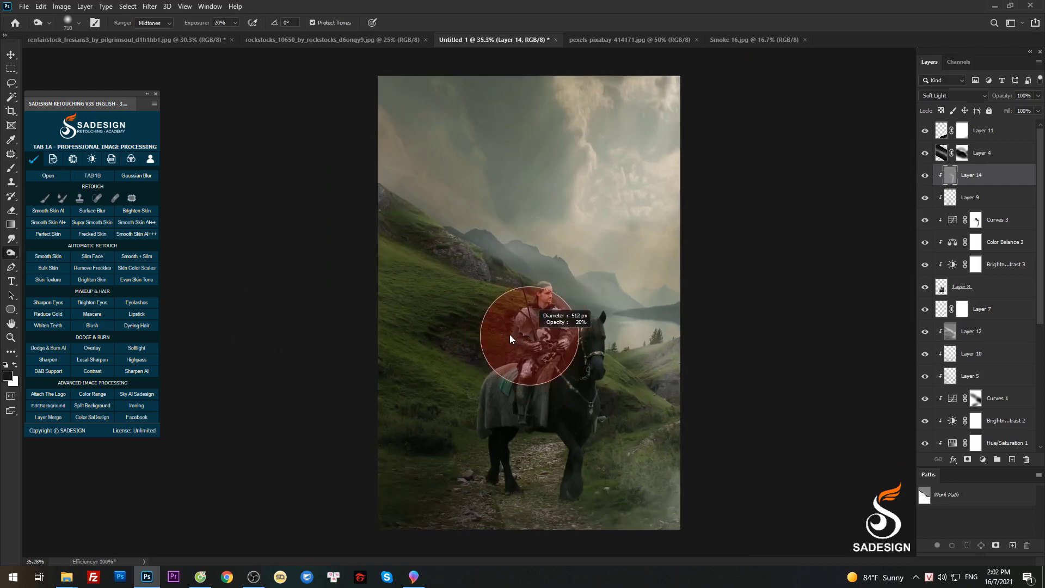
scroll(509, 334, up, 3)
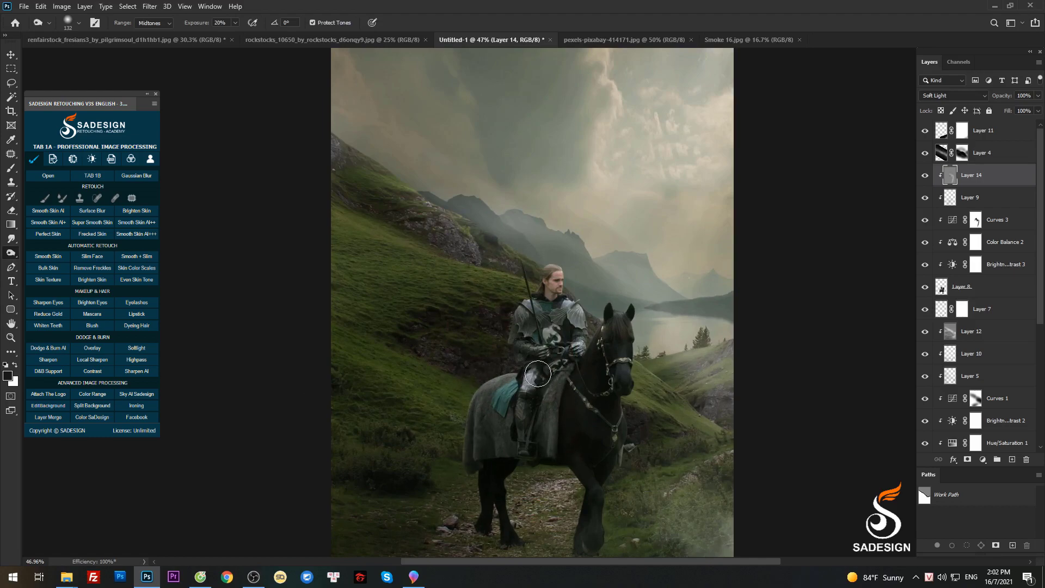
scroll(624, 414, down, 3)
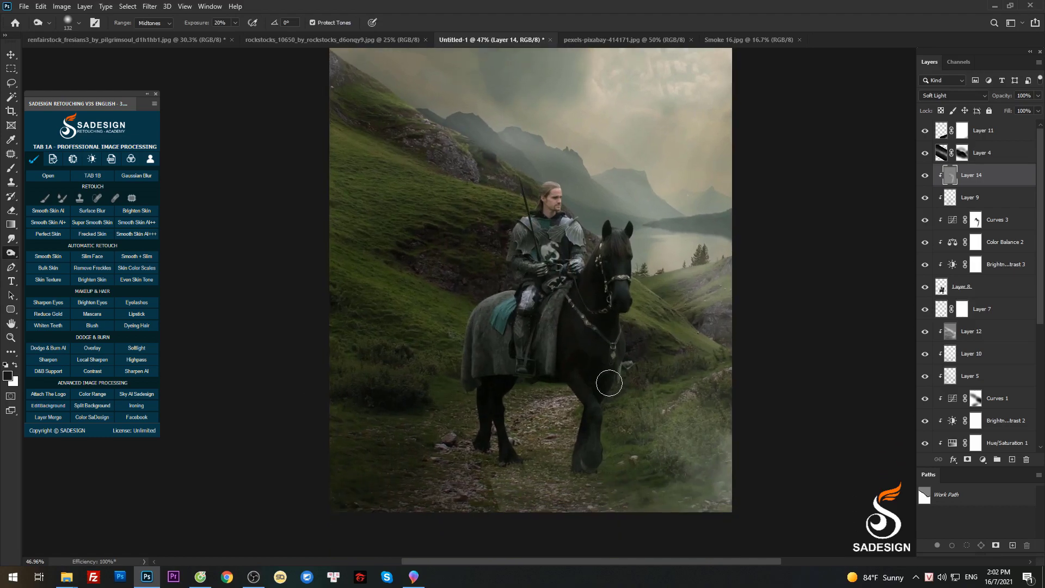
scroll(481, 446, down, 3)
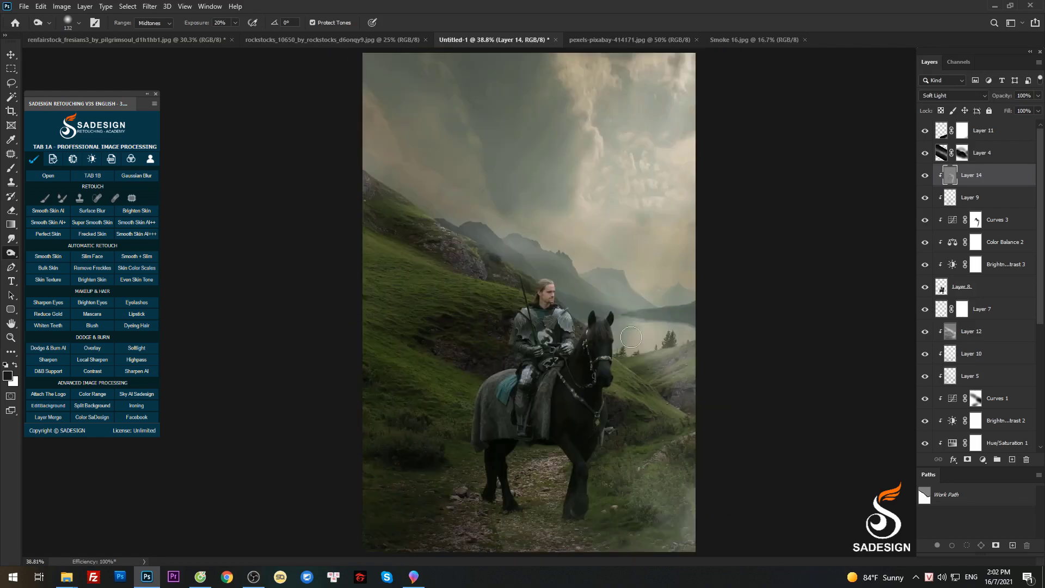
key(v)
click(1018, 136)
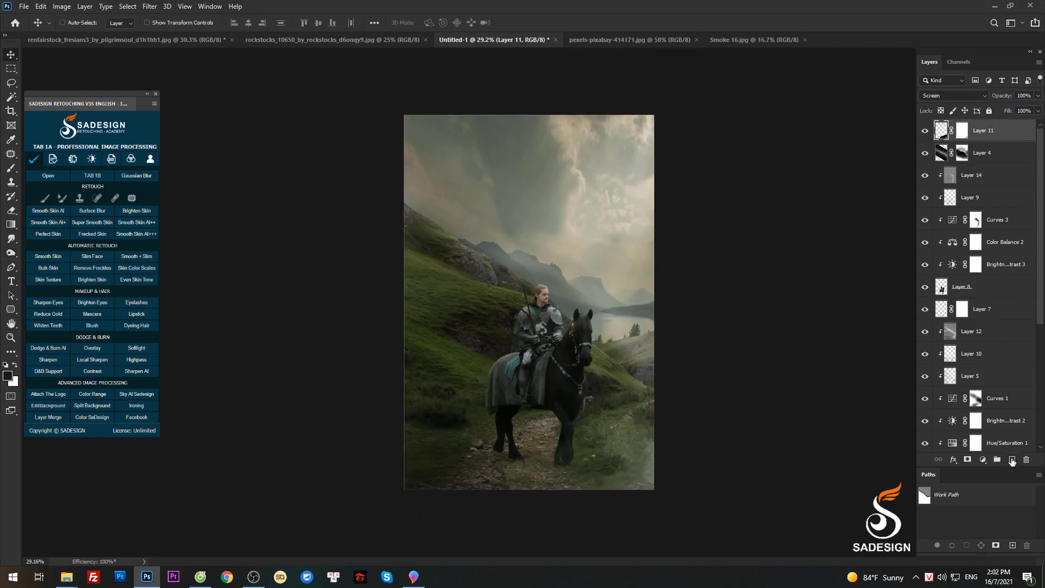
Paint a white glow over the upper-right sky on new Layer 15 at 57% opacity
click(1011, 462)
key(b)
key(x)
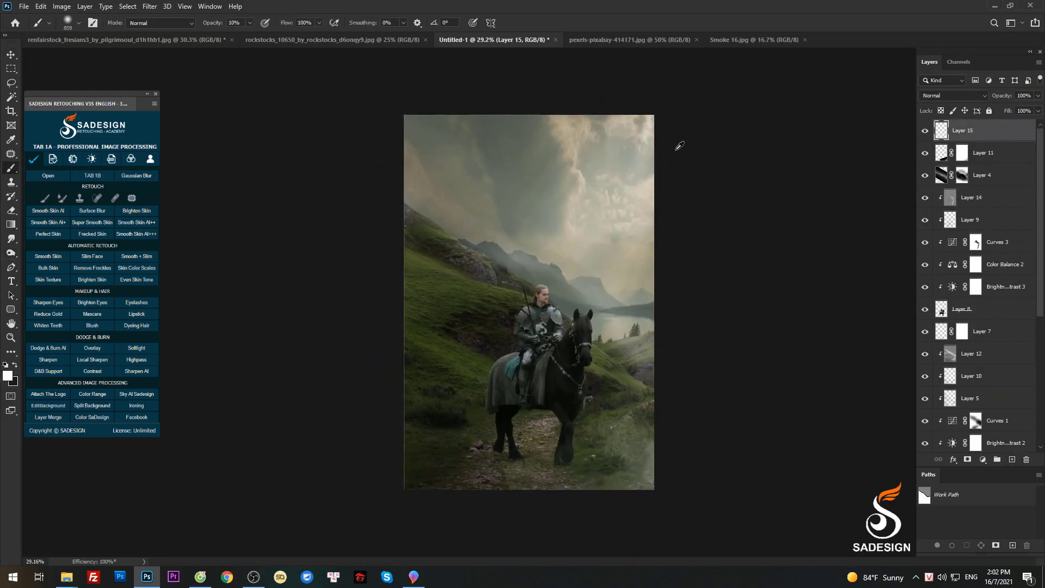
drag(679, 146, 646, 159)
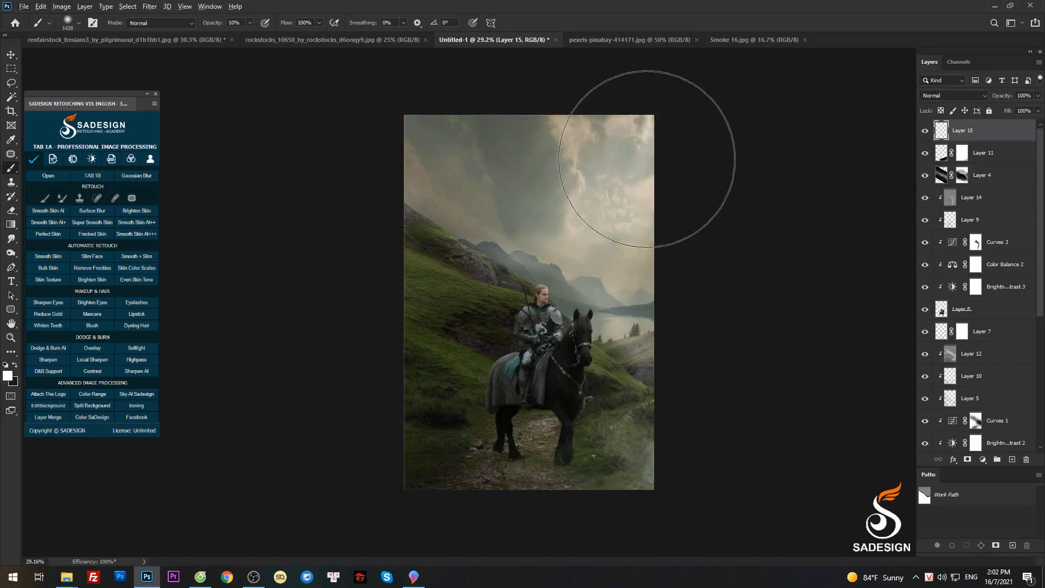
key(0)
click(646, 158)
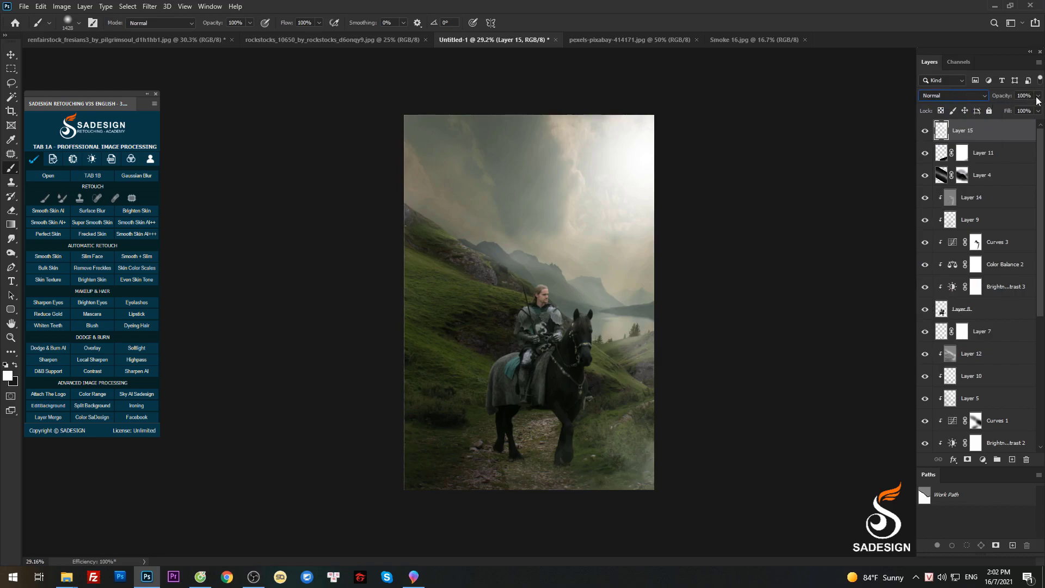
drag(1016, 110, 1015, 110)
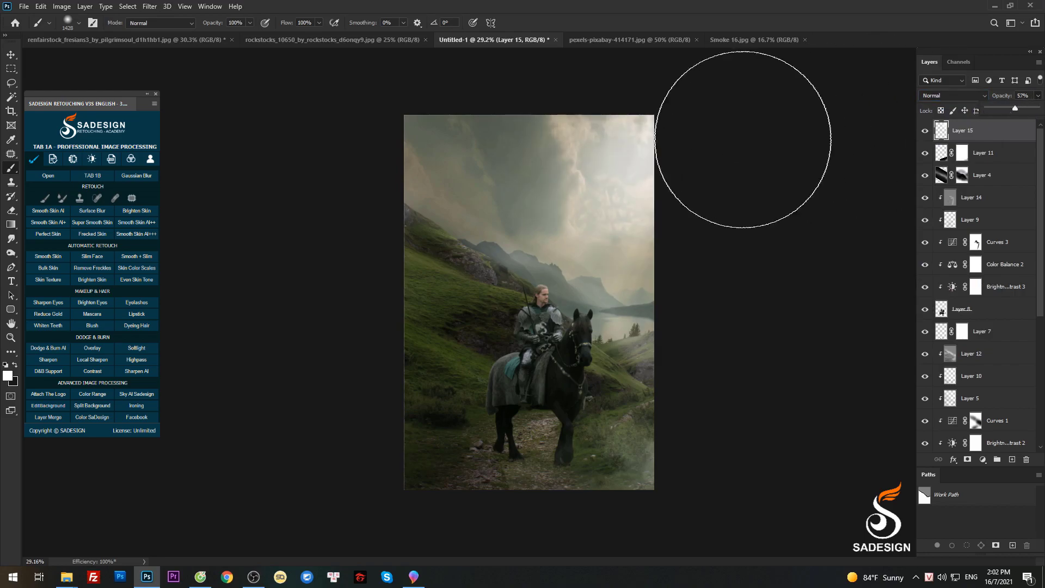
Distort the glow downward, then enlarge it and move it upward
key(ctrl+t)
drag(461, 342, 472, 557)
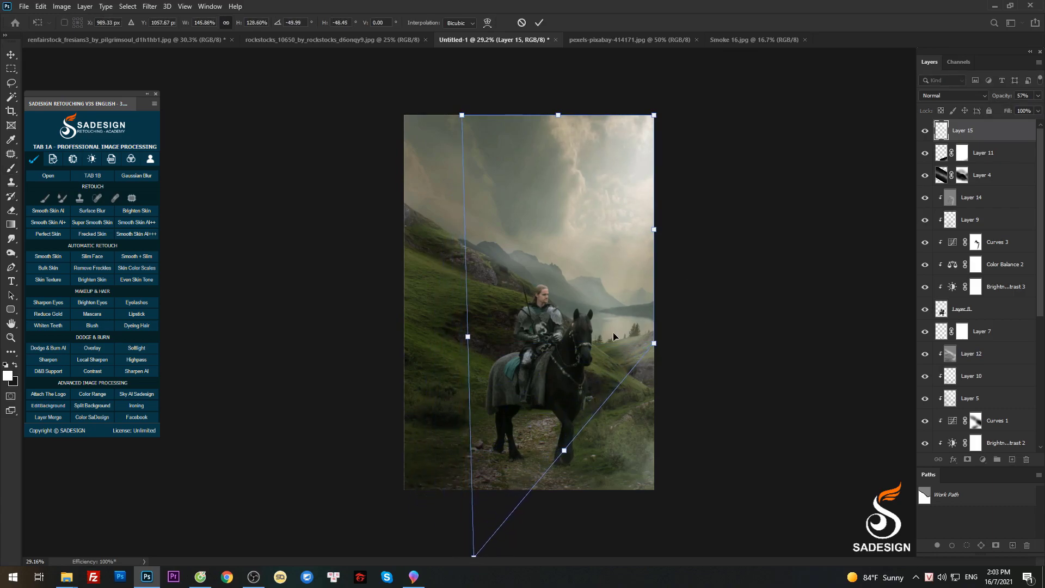
key(Return)
key(v)
key(ctrl+t)
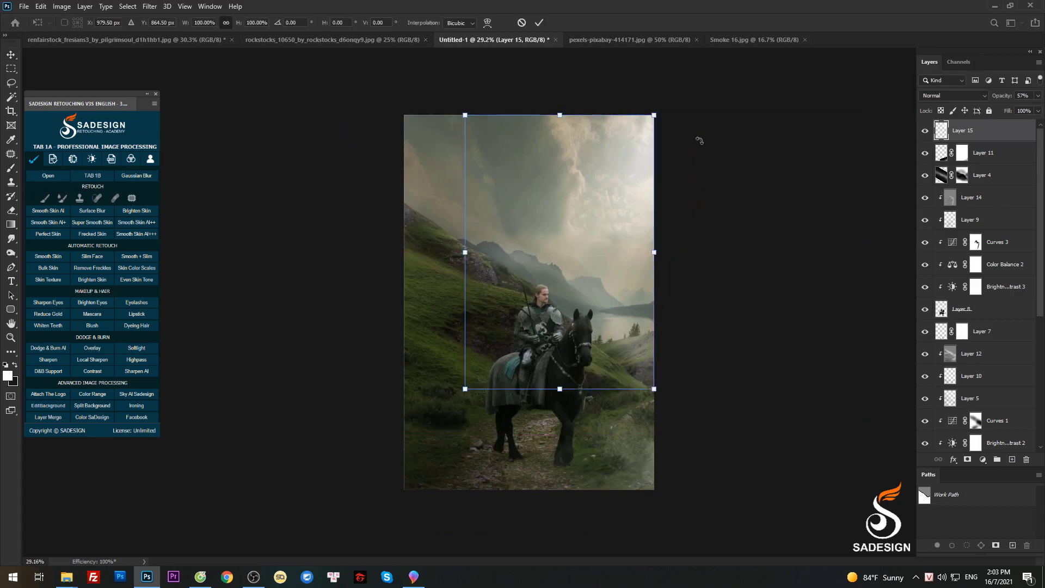
drag(659, 116, 666, 97)
drag(630, 132, 623, 128)
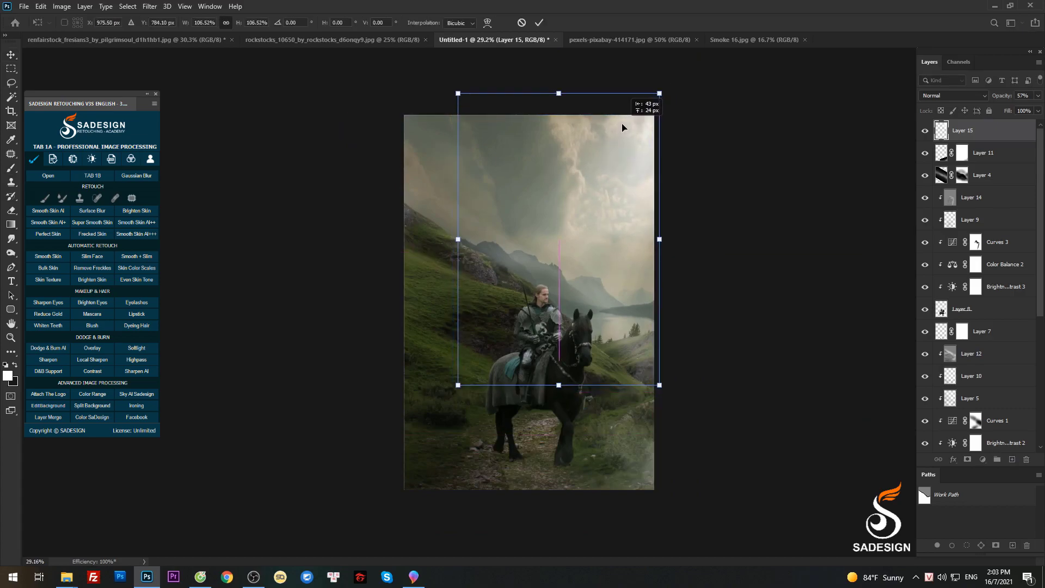
key(Return)
key(ctrl+plus)
scroll(647, 299, down, 1)
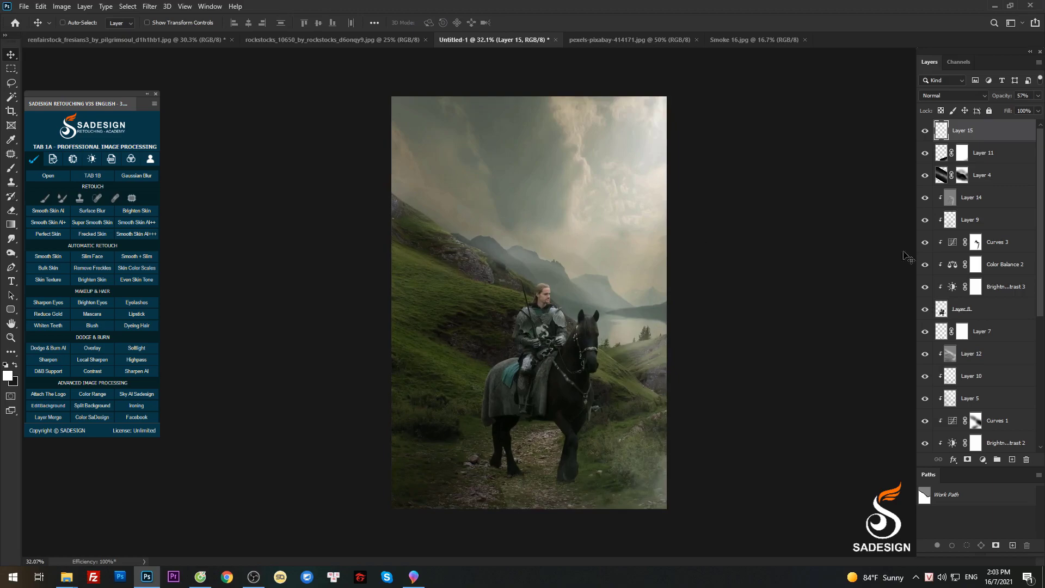
Add a Color Balance adjustment on top with midtones set to -5, -3, +5
click(983, 460)
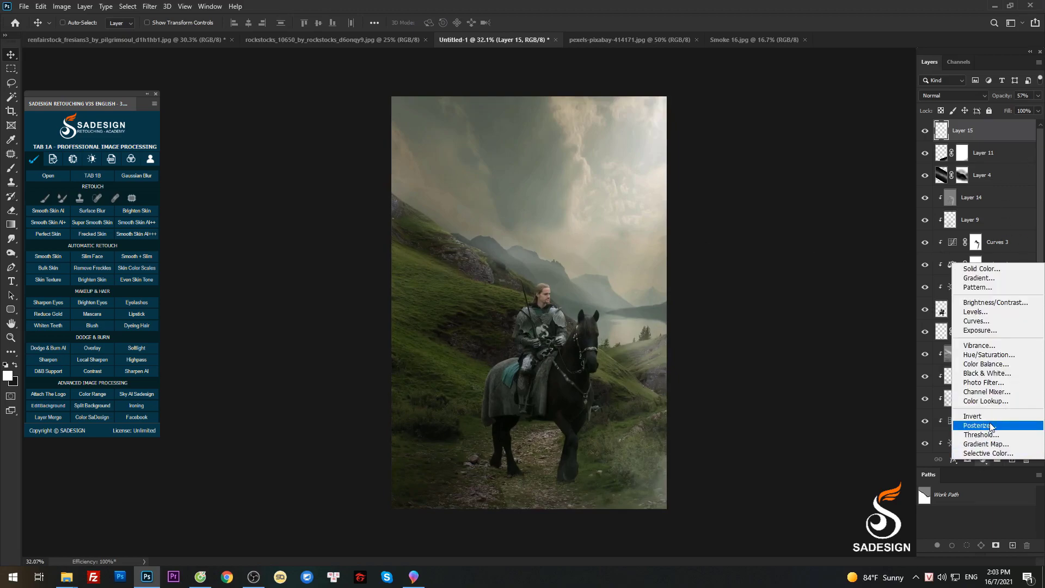
click(986, 364)
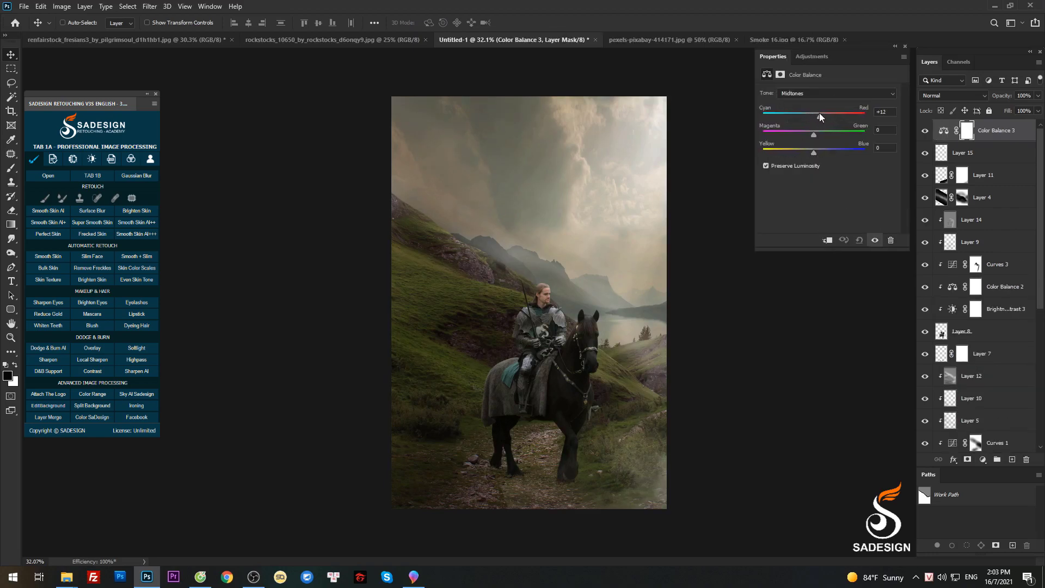
drag(821, 114, 812, 110)
scroll(620, 301, up, 2)
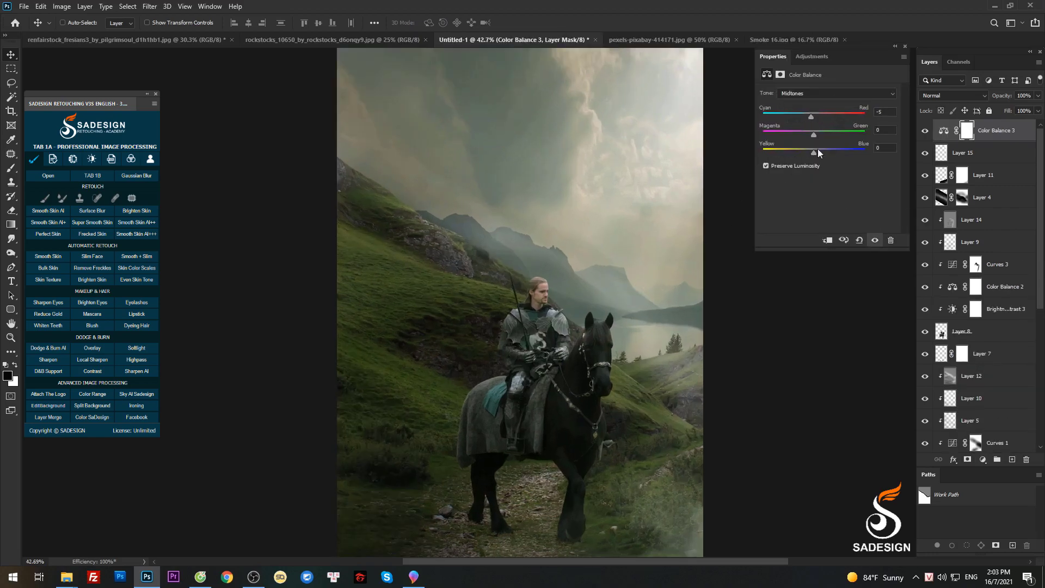
drag(811, 150, 812, 133)
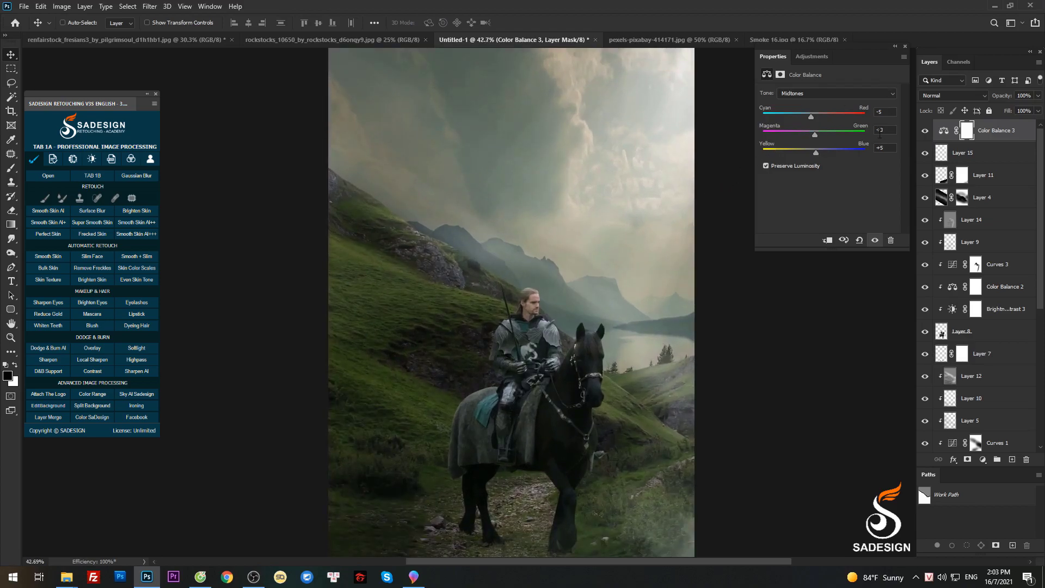
click(993, 135)
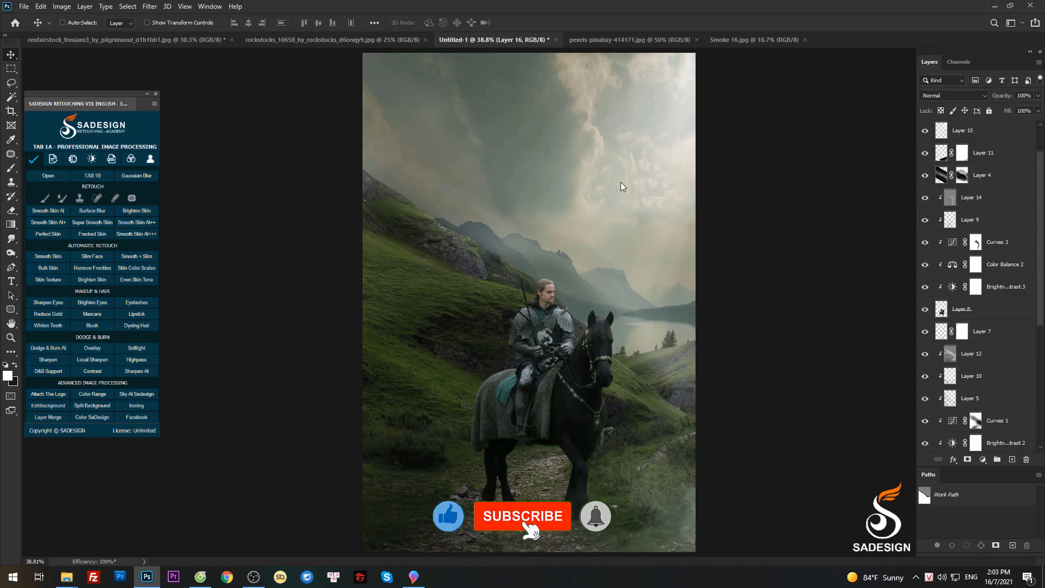
In Camera Raw Basic, set Temp +2, Tint -3, Contrast +14, Clarity +7, Dehaze +5, and raise Vibrance
key(ctrl+shift+a)
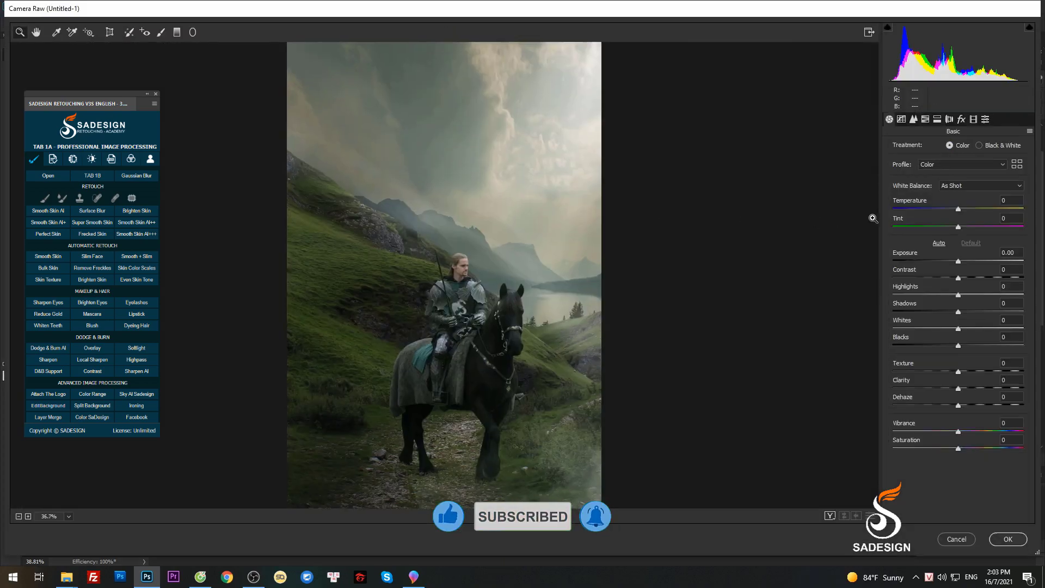
drag(958, 208, 963, 198)
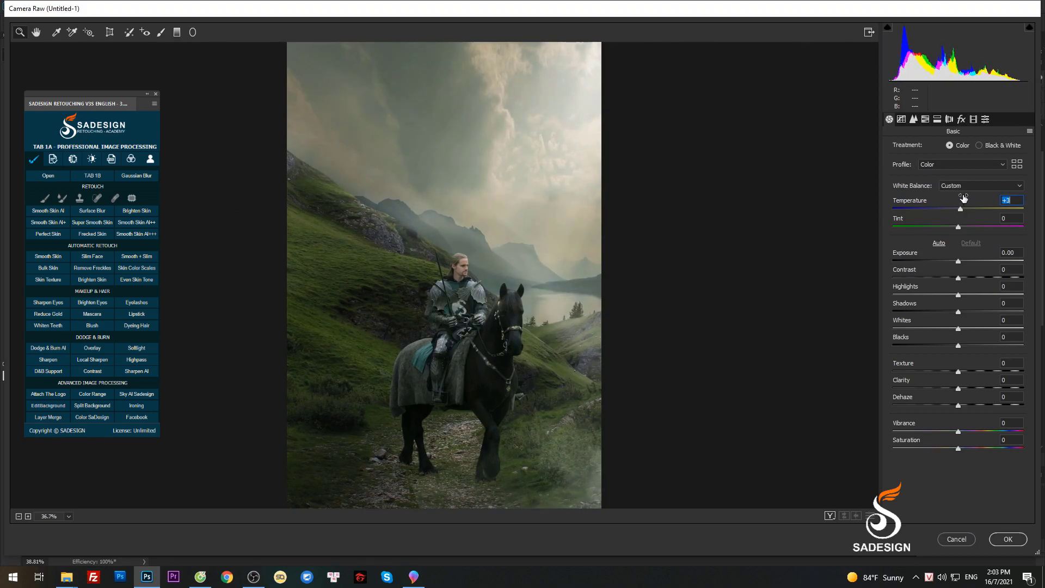
drag(963, 198, 957, 218)
mouse_move(958, 260)
mouse_down()
mouse_move(958, 248)
mouse_move(971, 272)
mouse_move(957, 286)
mouse_move(974, 282)
mouse_move(953, 299)
mouse_move(963, 298)
mouse_move(959, 335)
mouse_up()
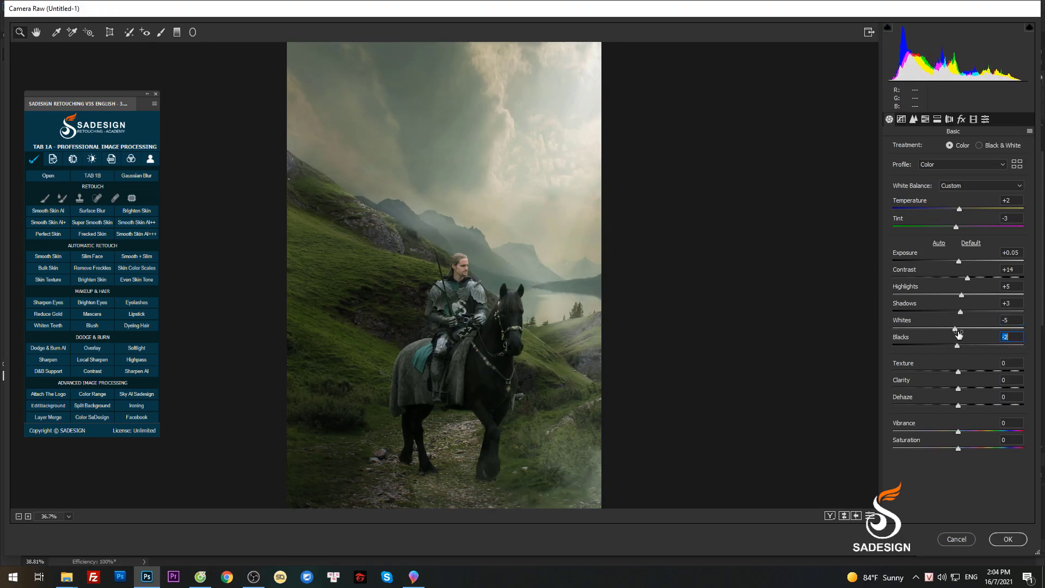
drag(958, 368, 969, 421)
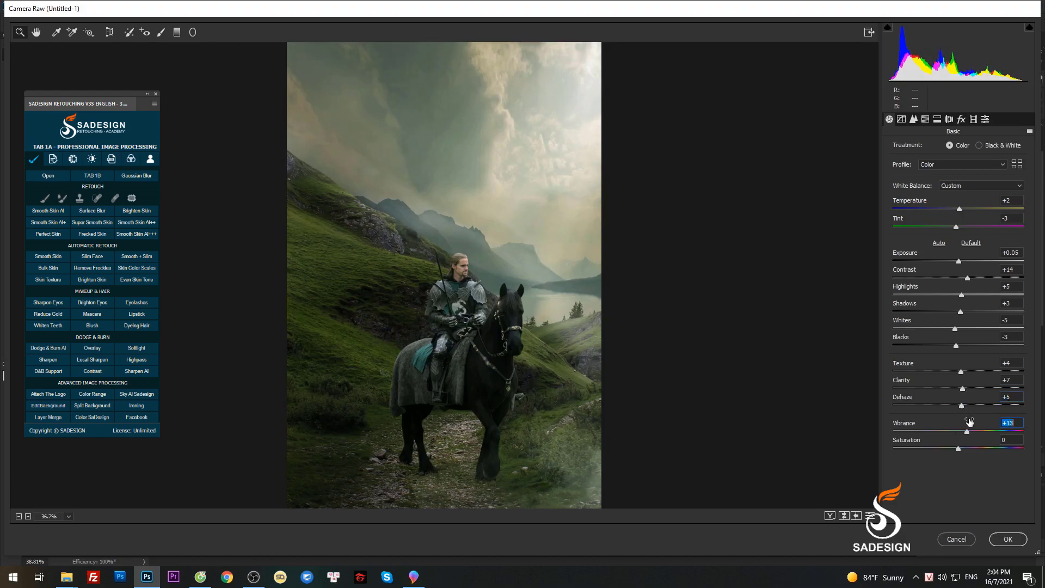
key(Up)
key(Up)
key(Up)
click(913, 119)
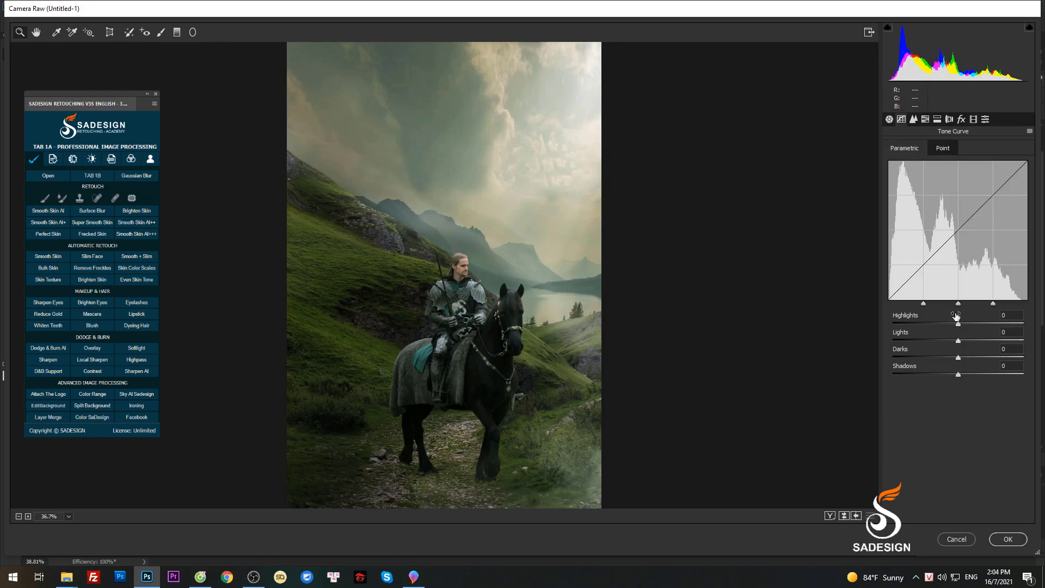
Set the Camera Raw tone curve to Highlights +8, Lights +2, Darks -1, Shadows -5
drag(958, 324, 969, 324)
key(Down)
key(Down)
key(Down)
key(Tab)
key(Up)
key(Up)
key(Tab)
key(Down)
key(Down)
key(Down)
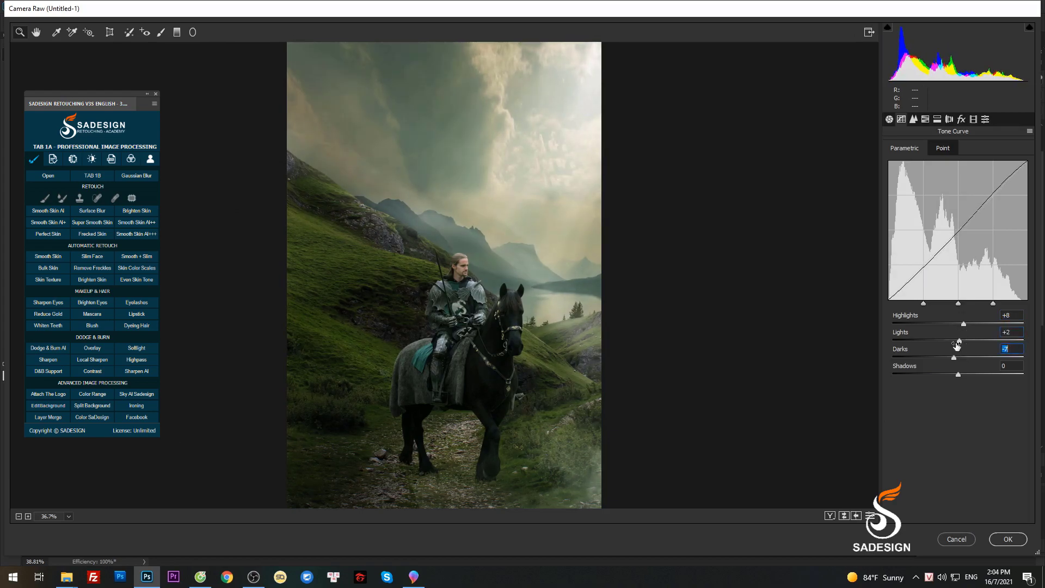
key(Up)
key(Up)
key(Up)
key(Up)
key(Up)
key(Up)
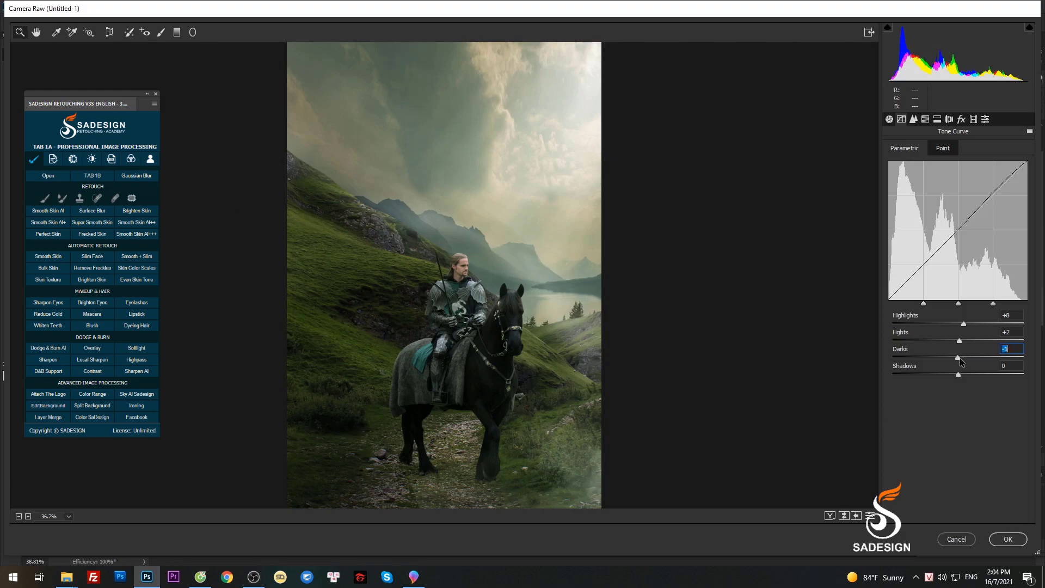
key(Tab)
key(Down)
key(Down)
key(Down)
key(Up)
key(Up)
key(Up)
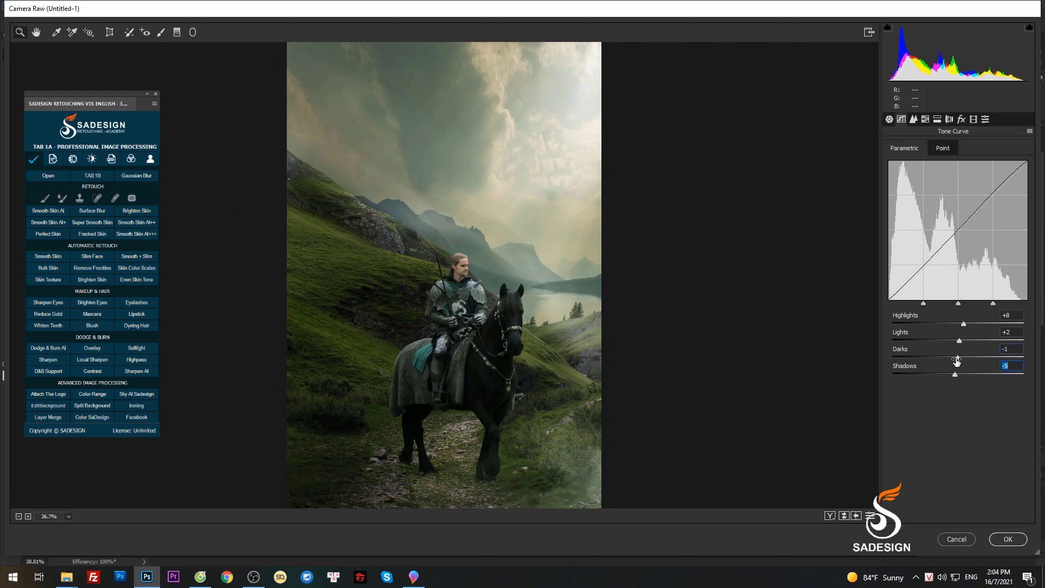
key(Up)
key(Up)
key(Up)
key(Up)
key(Up)
Set Detail sharpening masking to 85 with luminance noise reduction of 5
click(914, 121)
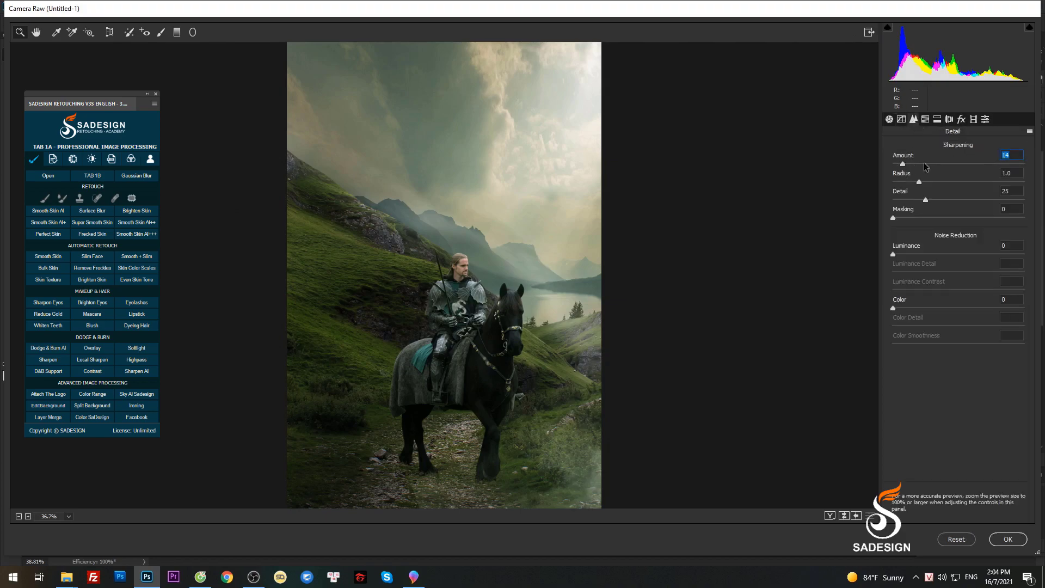
alt+click(949, 164)
drag(893, 217, 1004, 222)
drag(895, 255, 954, 261)
click(960, 118)
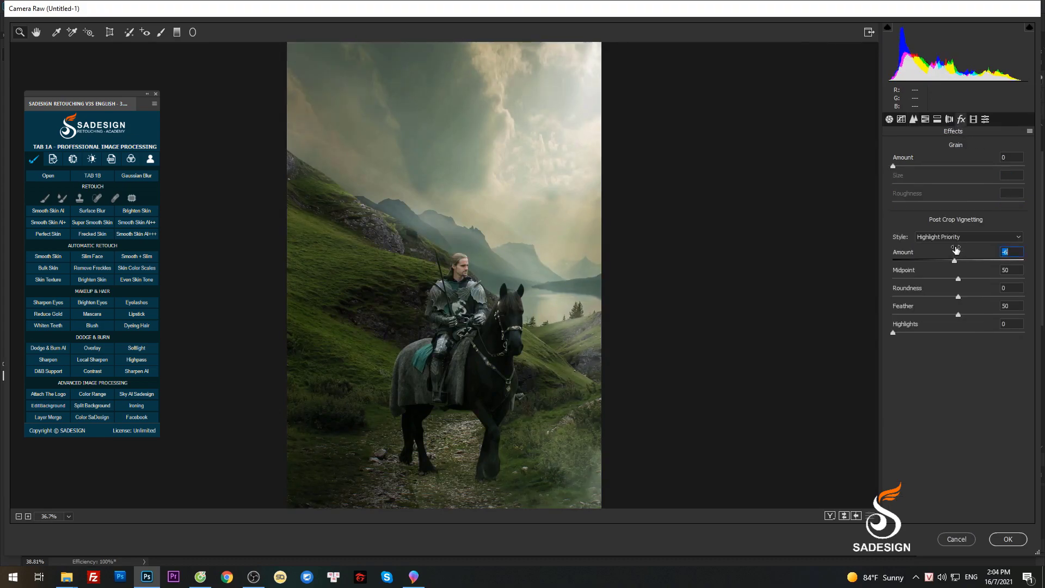
Add Grain 6 and raise HSL Yellows saturation to +10
click(901, 166)
click(925, 118)
click(936, 149)
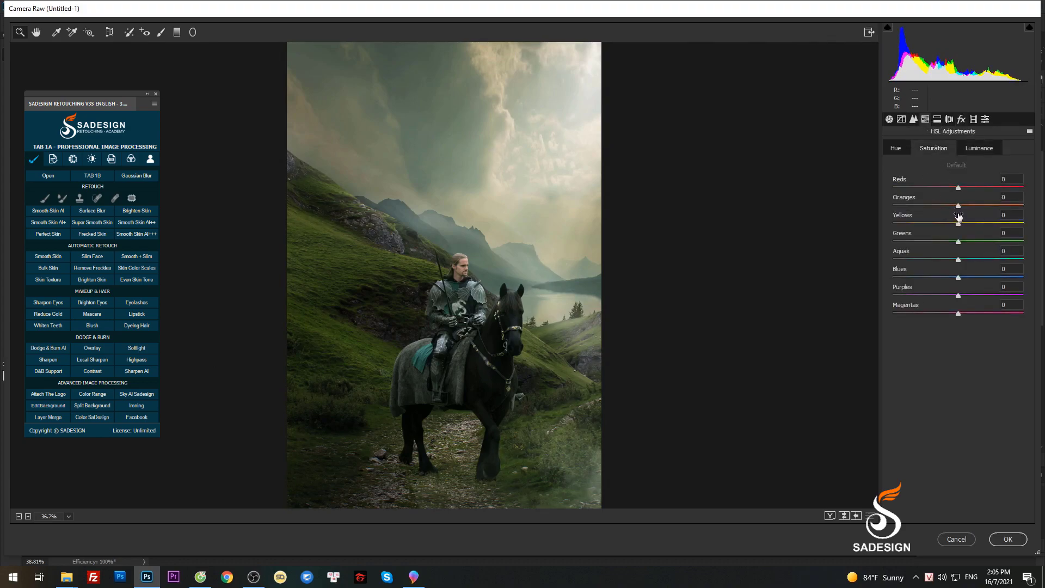
mouse_move(952, 216)
mouse_down()
mouse_move(980, 216)
mouse_move(962, 215)
mouse_move(971, 216)
mouse_move(956, 234)
mouse_move(964, 233)
mouse_up()
Boost Greens saturation to +13 and Aquas to +11, leaving Blues at zero
click(973, 150)
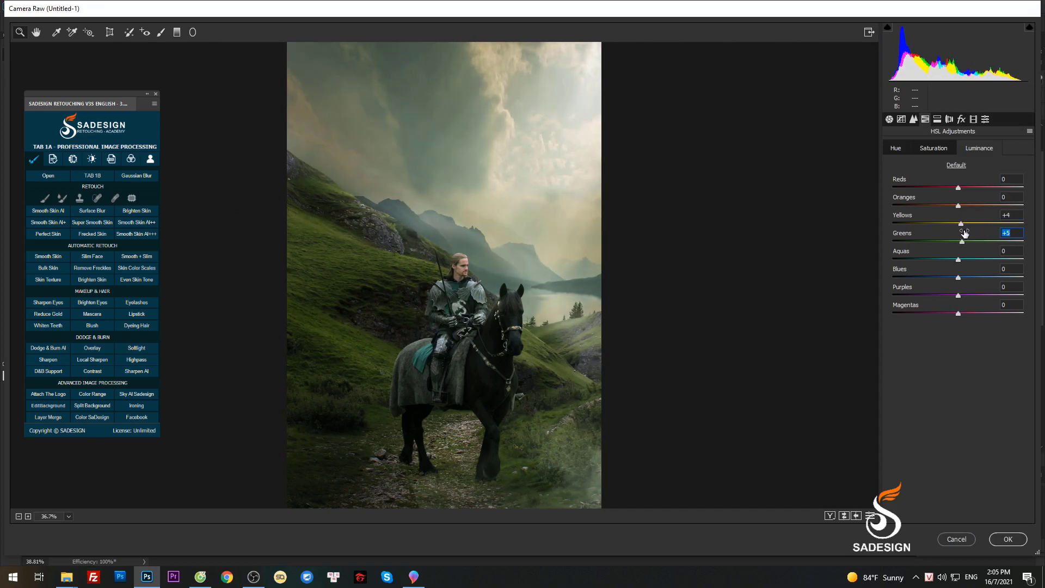
click(939, 150)
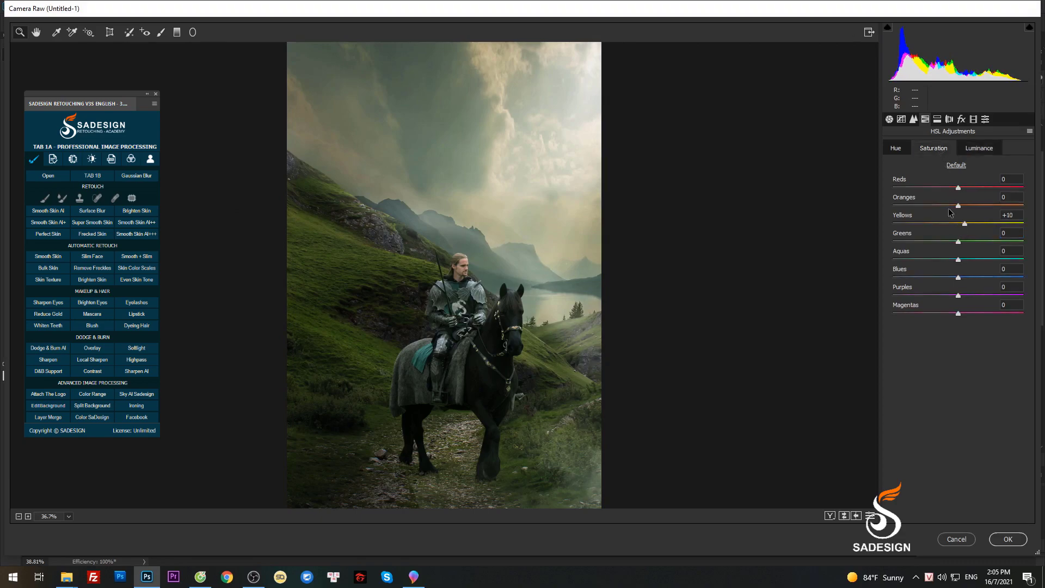
mouse_move(957, 237)
mouse_down()
mouse_move(986, 236)
mouse_move(967, 234)
mouse_up()
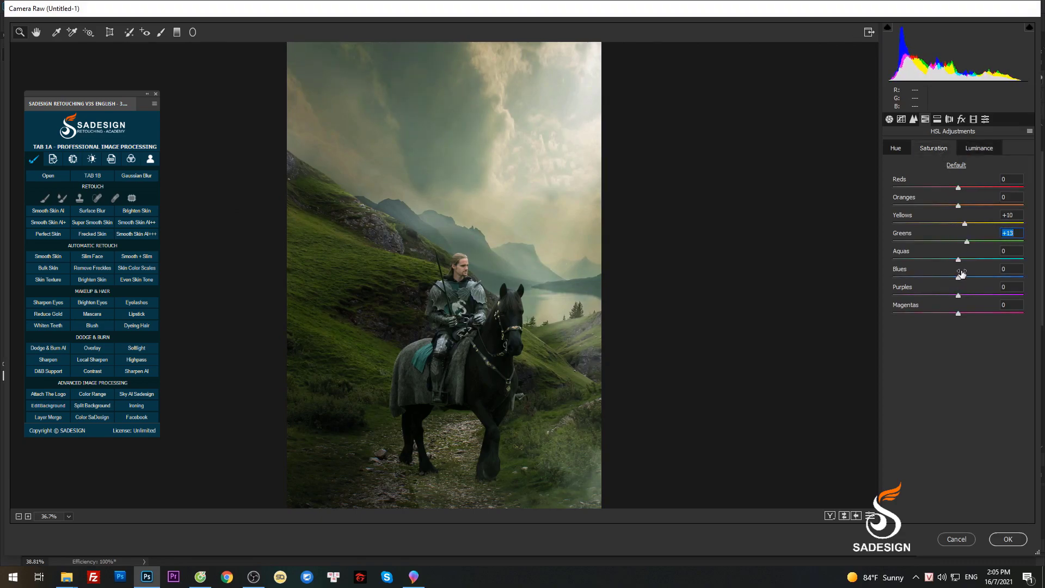
drag(961, 274, 971, 273)
double_click(972, 277)
drag(962, 258, 966, 249)
Desaturate the Oranges to -12 and lower their luminance
drag(961, 207, 953, 197)
click(972, 152)
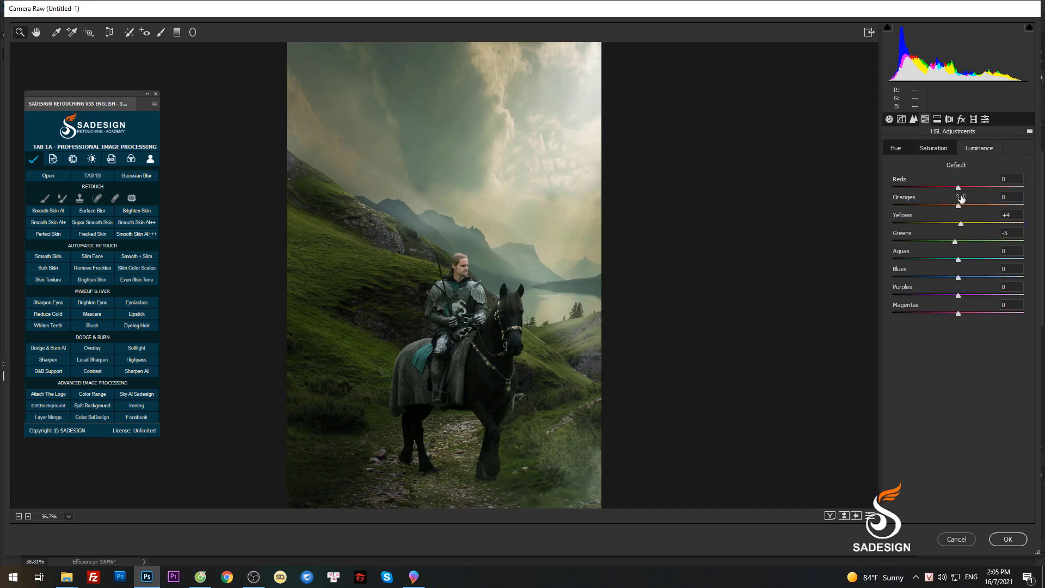
drag(961, 197, 956, 198)
Split tone shadows at hue 240, saturation 4 and highlights at hue 30, saturation 2, then apply
click(937, 120)
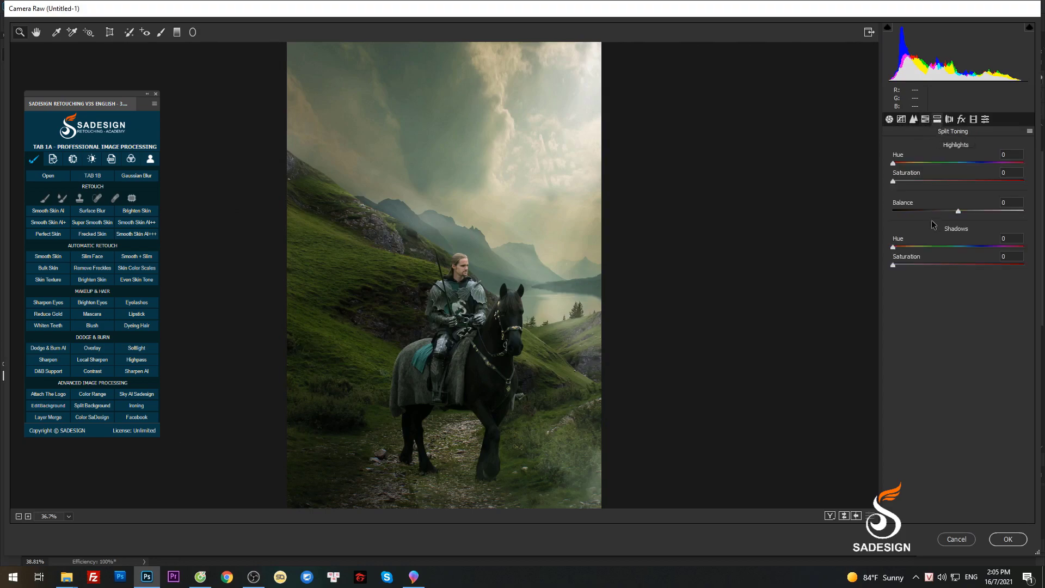
click(900, 264)
drag(893, 246, 988, 256)
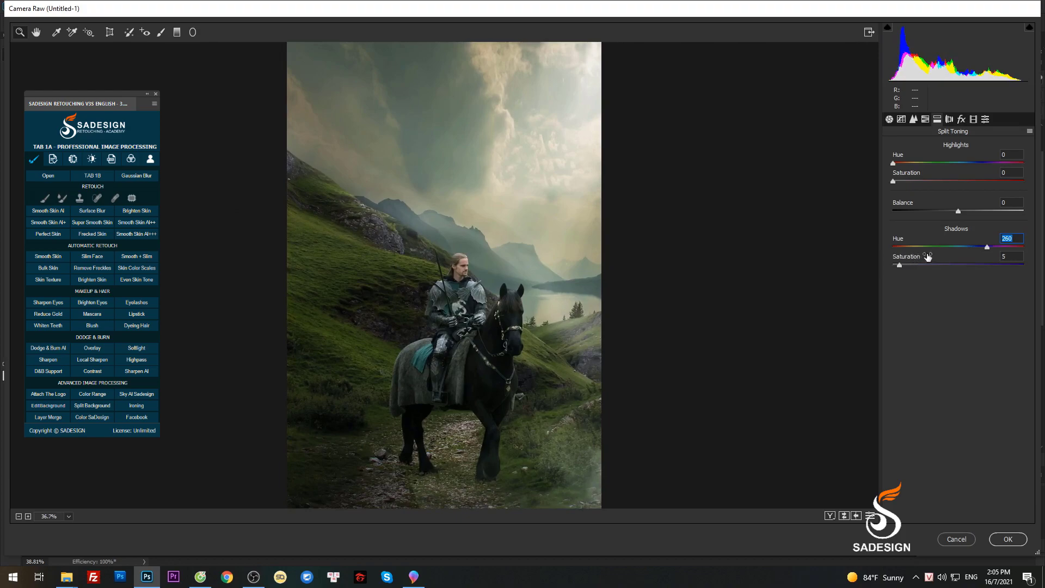
drag(987, 249, 979, 248)
scroll(857, 262, down, 1)
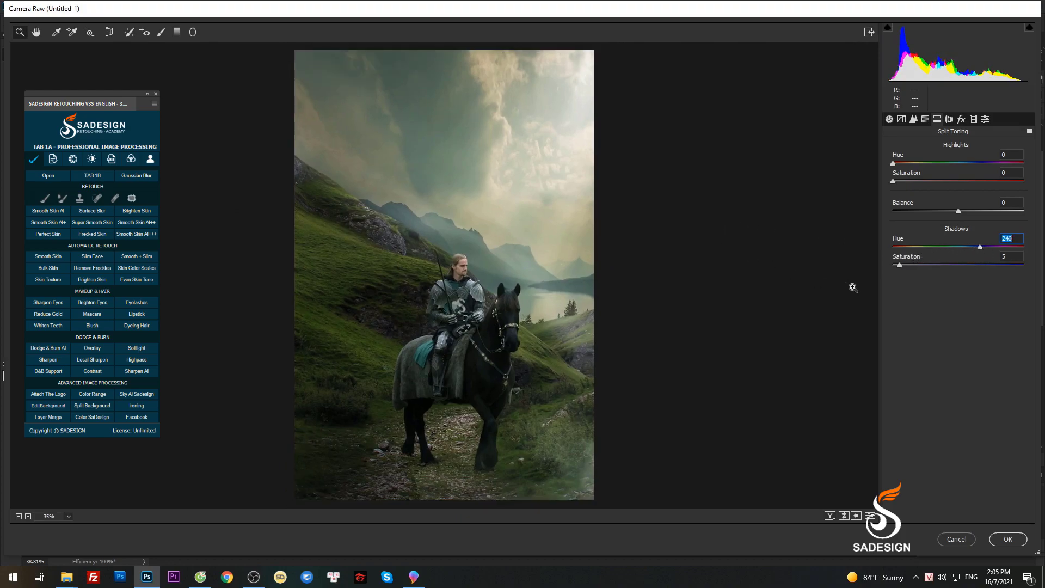
scroll(817, 231, down, 1)
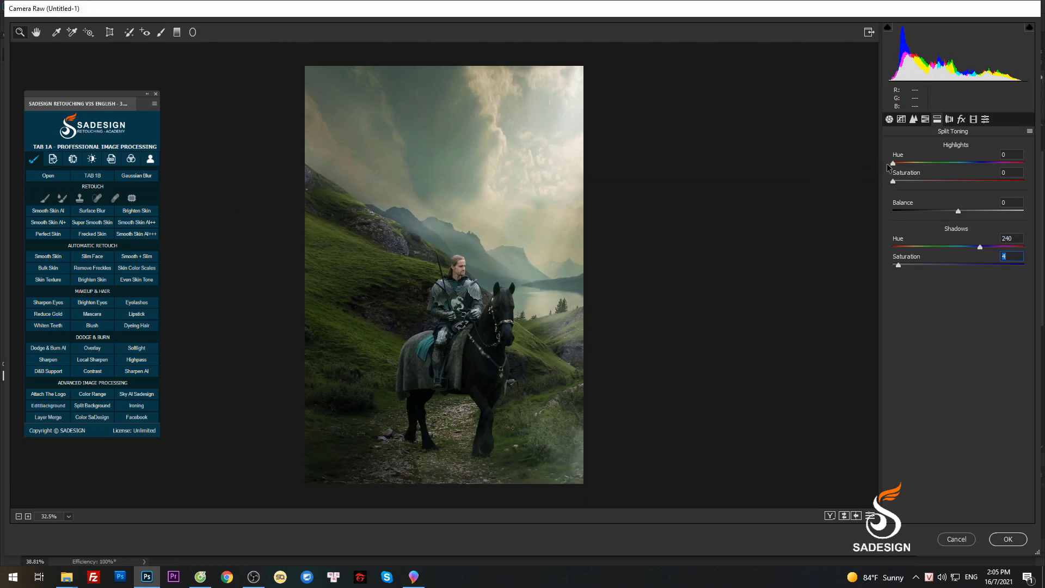
drag(897, 182, 905, 163)
drag(899, 181, 895, 184)
scroll(795, 297, down, 1)
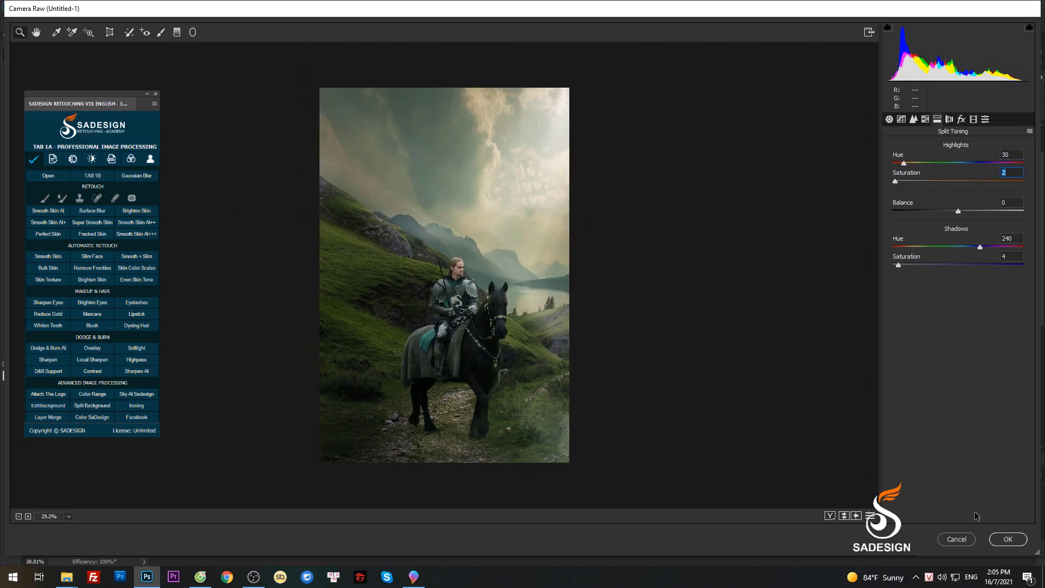
click(1008, 539)
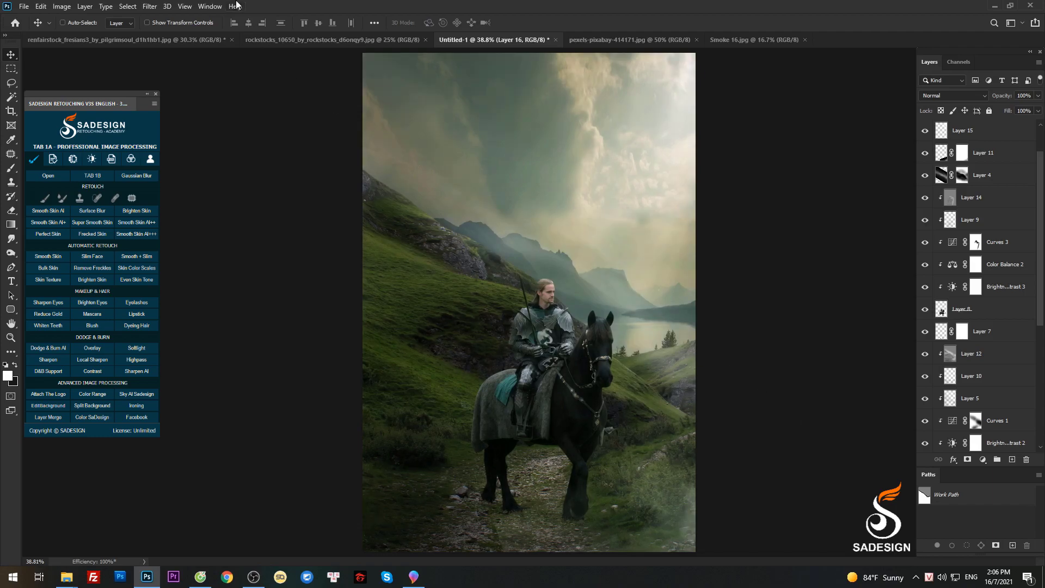
Apply Color Efex Pro 4 Cross Processing with the T01 method
click(160, 8)
mouse_move(213, 260)
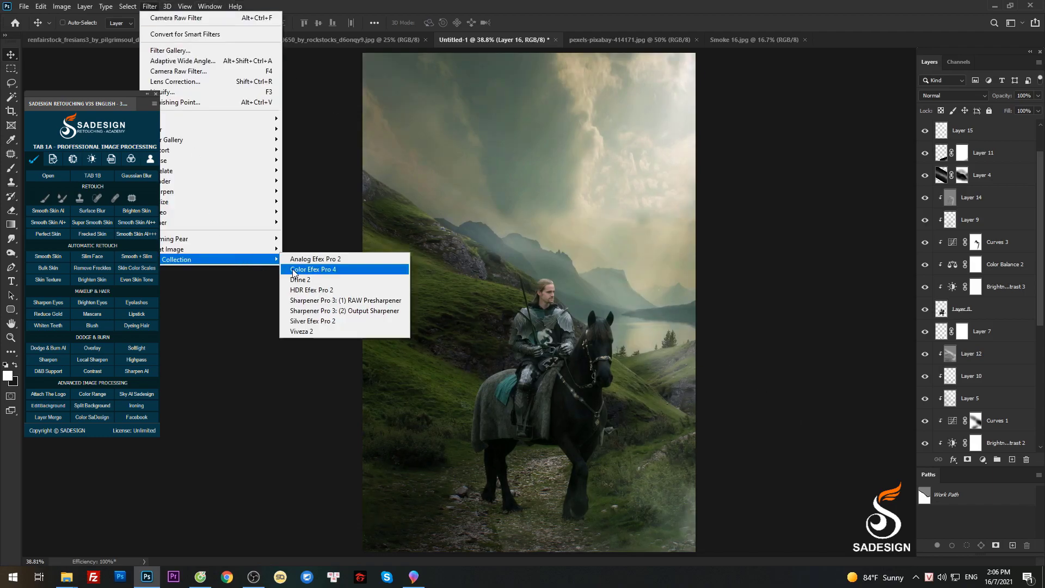
click(294, 273)
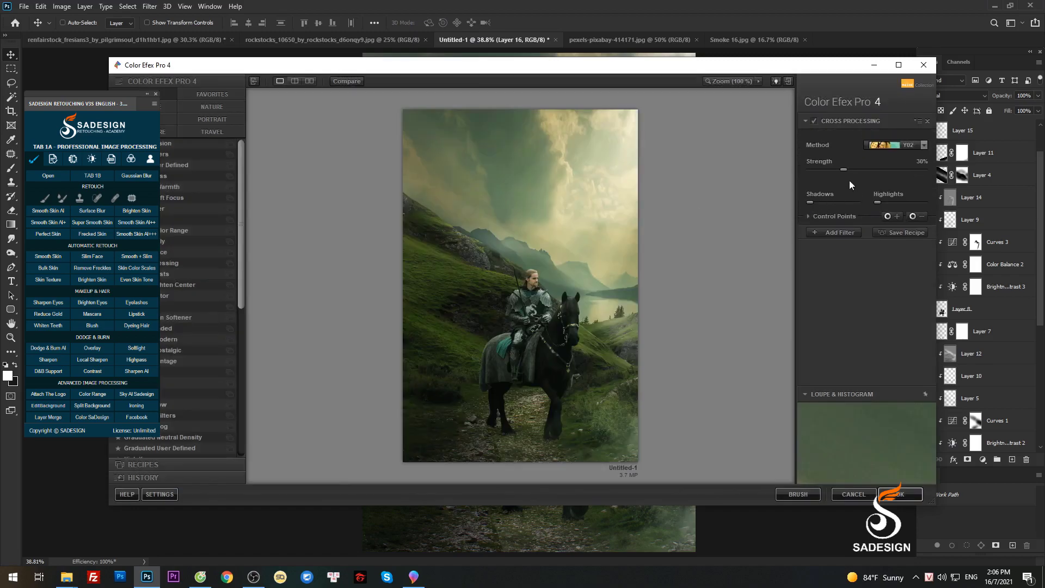
click(897, 145)
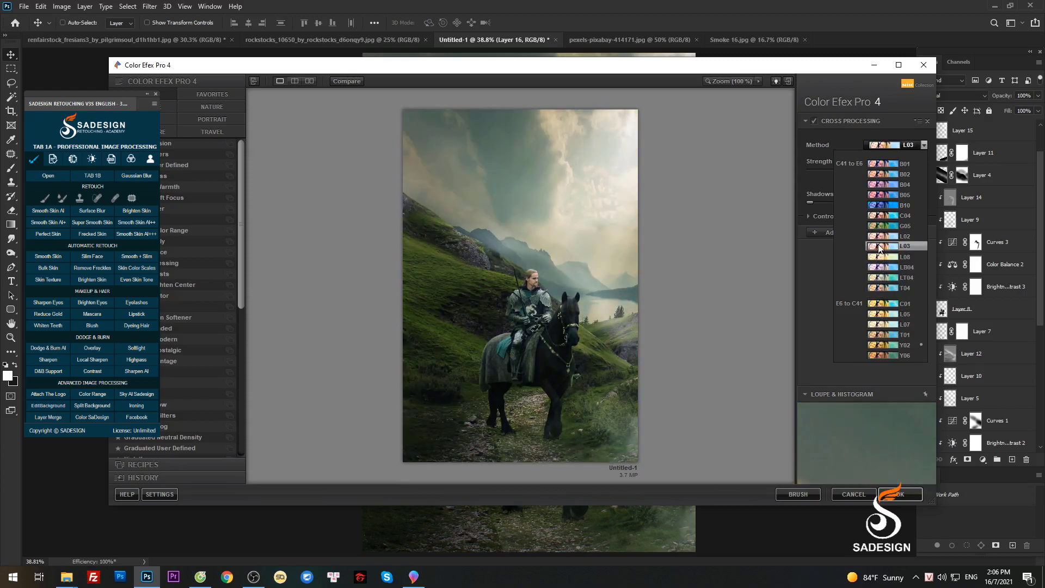
click(890, 336)
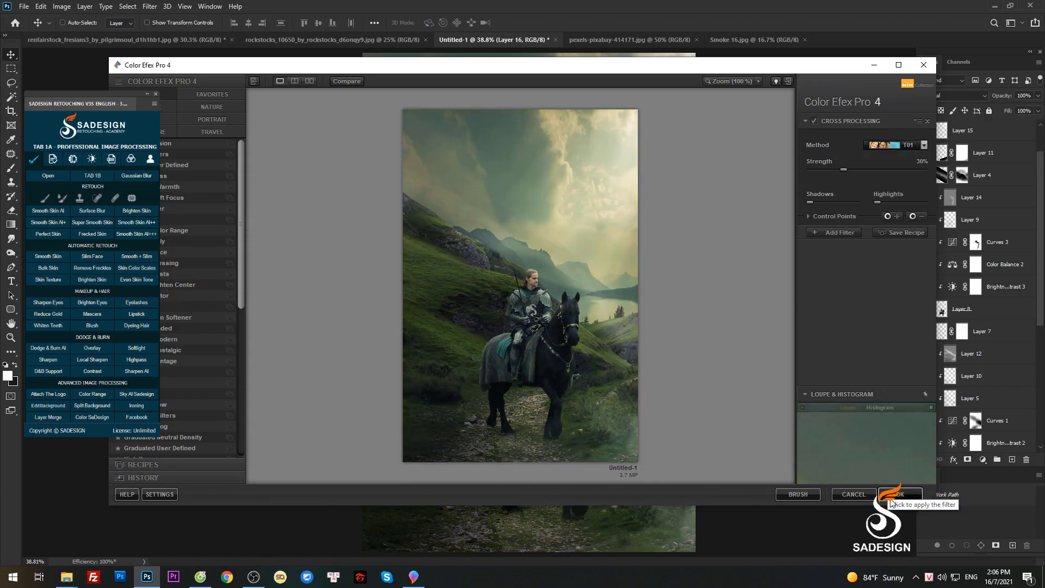
click(901, 494)
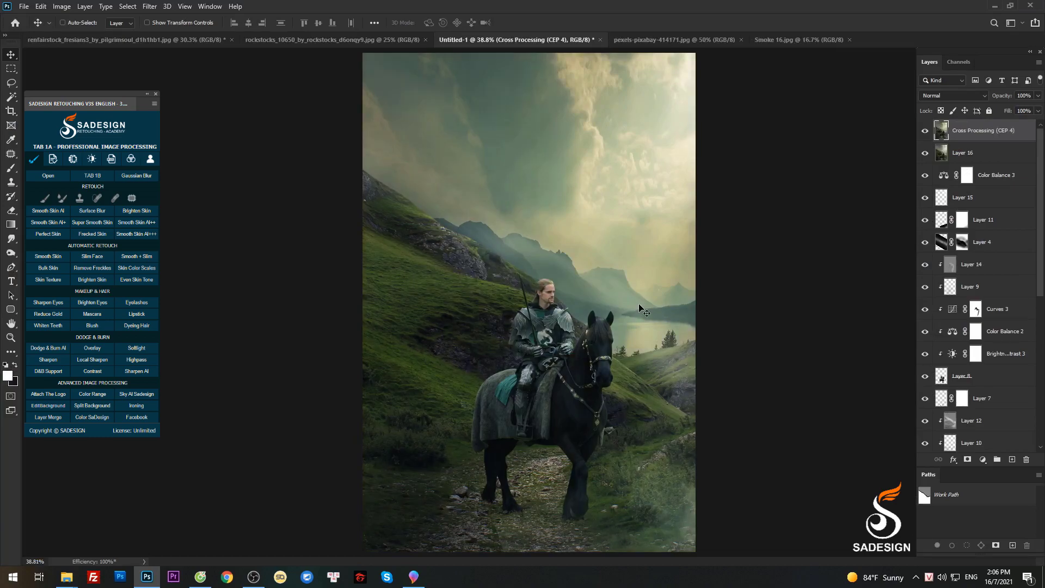
Stamp the visible image into Layer 17, duplicate it, and Gaussian-blur the copy at 3.5 px
scroll(652, 298, up, 2)
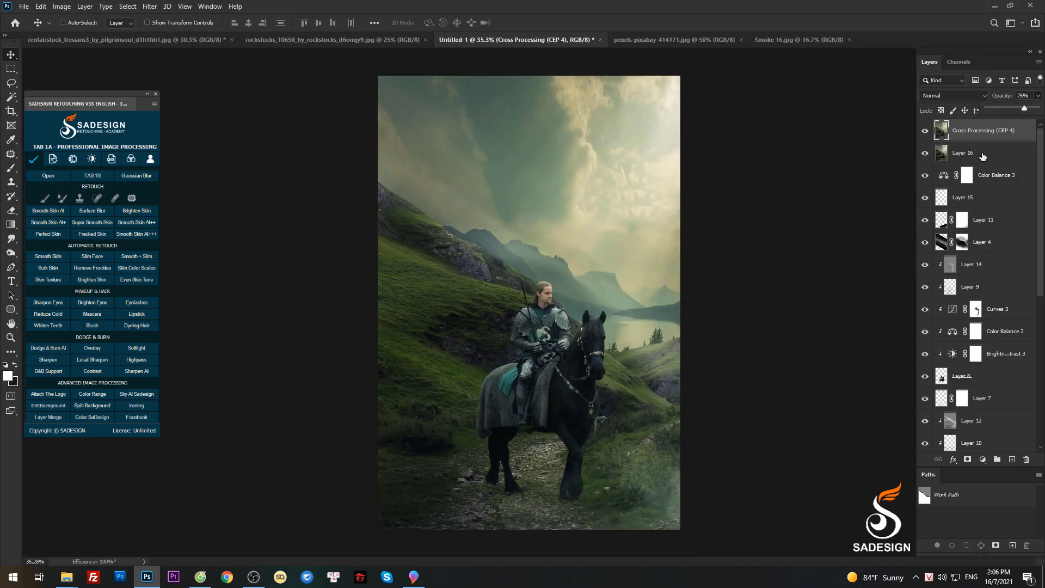
key(ctrl+shift+alt+n)
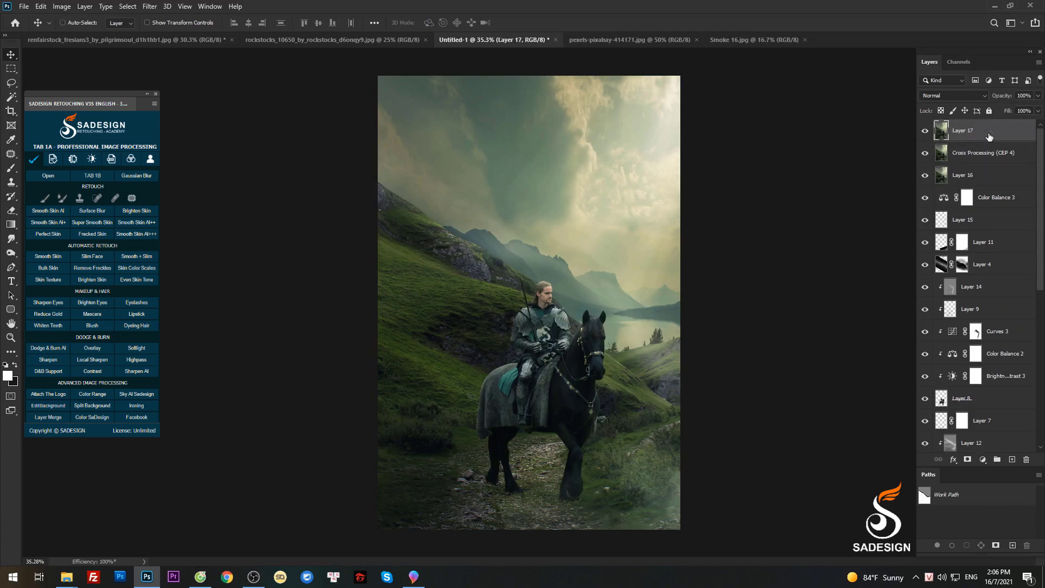
key(ctrl+j)
click(150, 7)
mouse_move(214, 119)
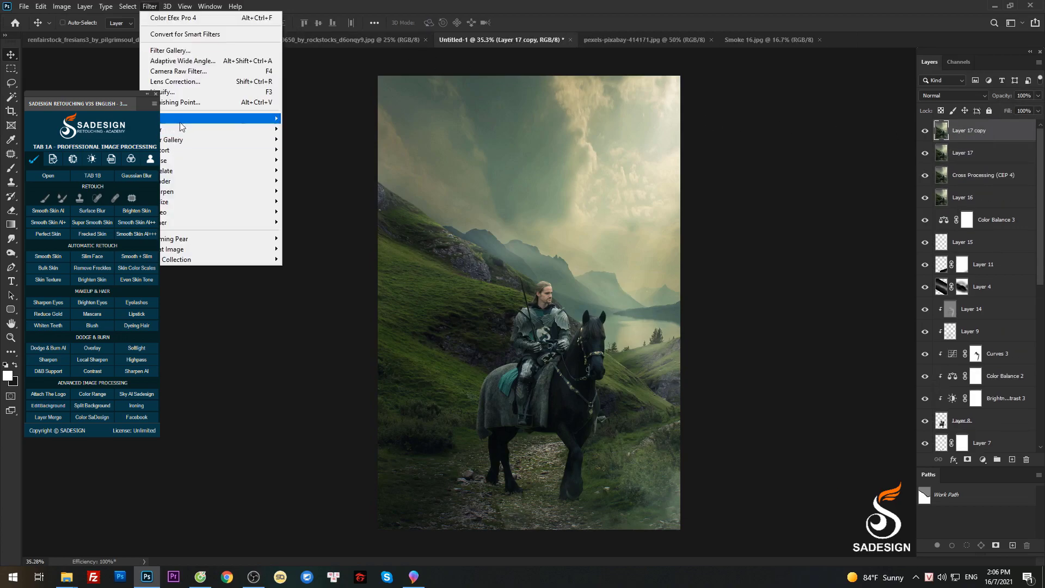
click(311, 170)
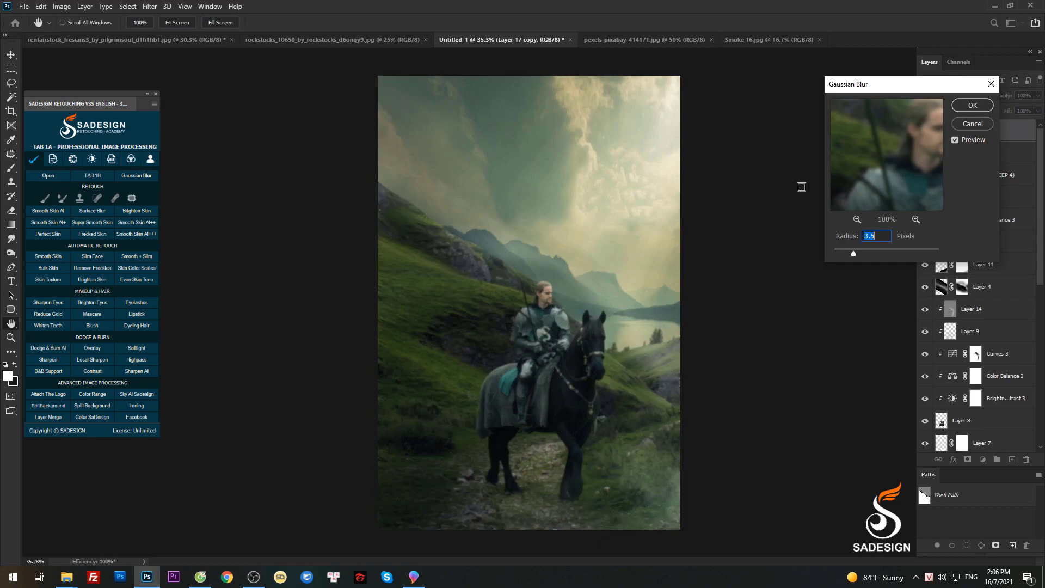
click(968, 127)
Mask the blurred copy and paint the blur away over rider and horse at 70% opacity
click(966, 460)
key(b)
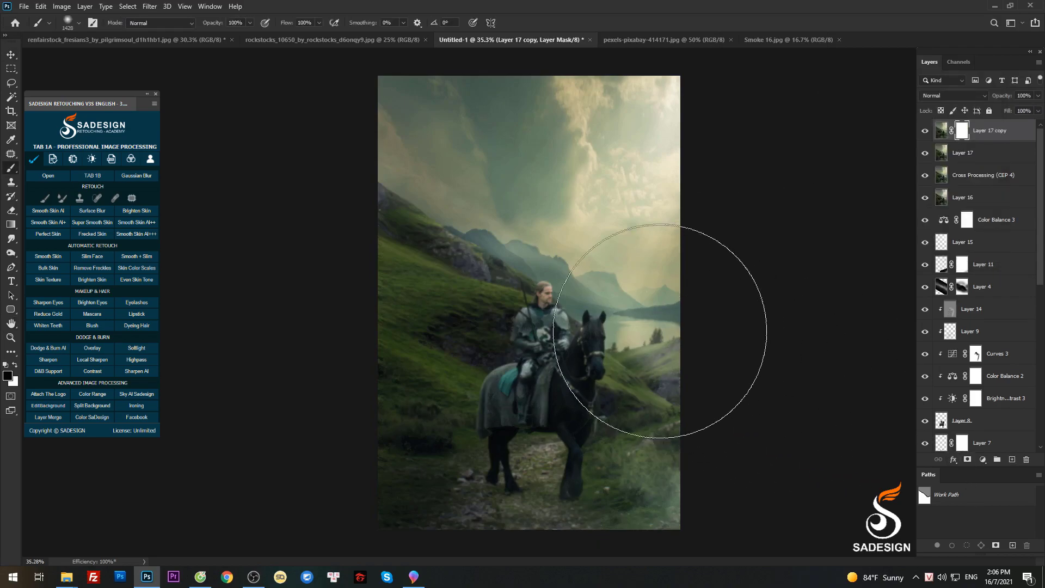
scroll(520, 305, down, 1)
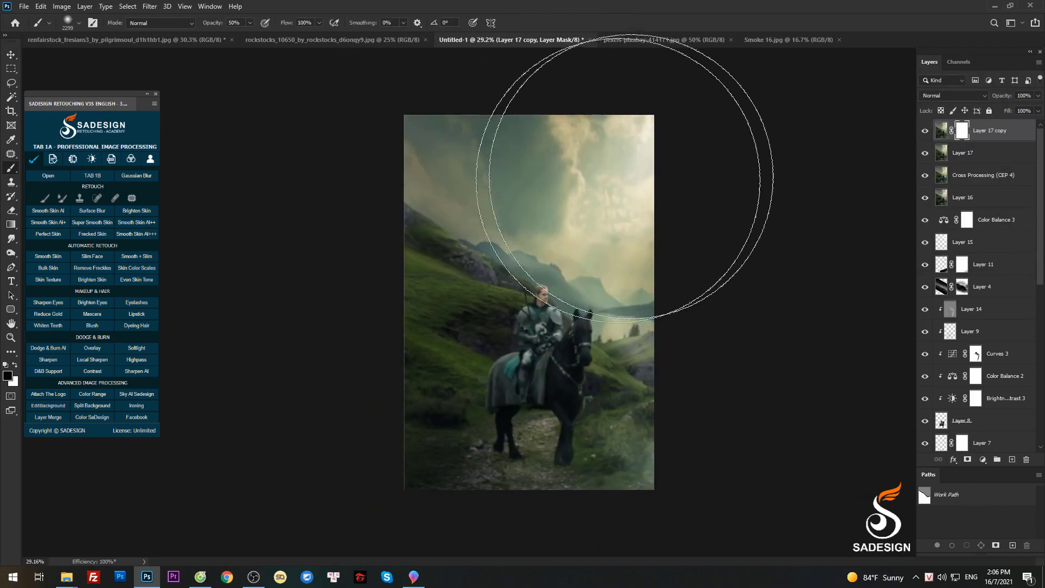
mouse_move(606, 163)
mouse_down()
mouse_move(581, 204)
mouse_move(619, 275)
mouse_up()
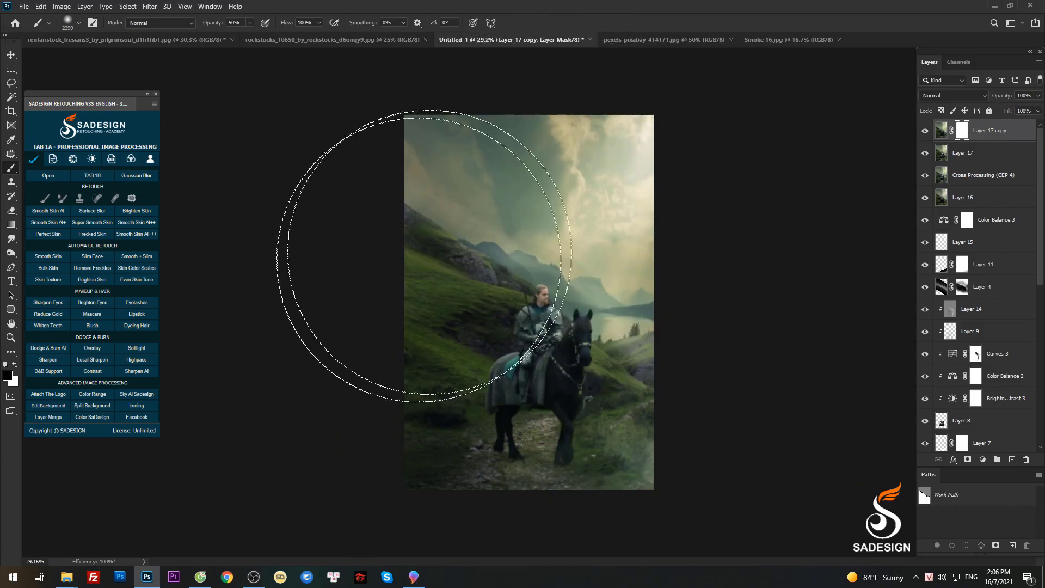
key(7)
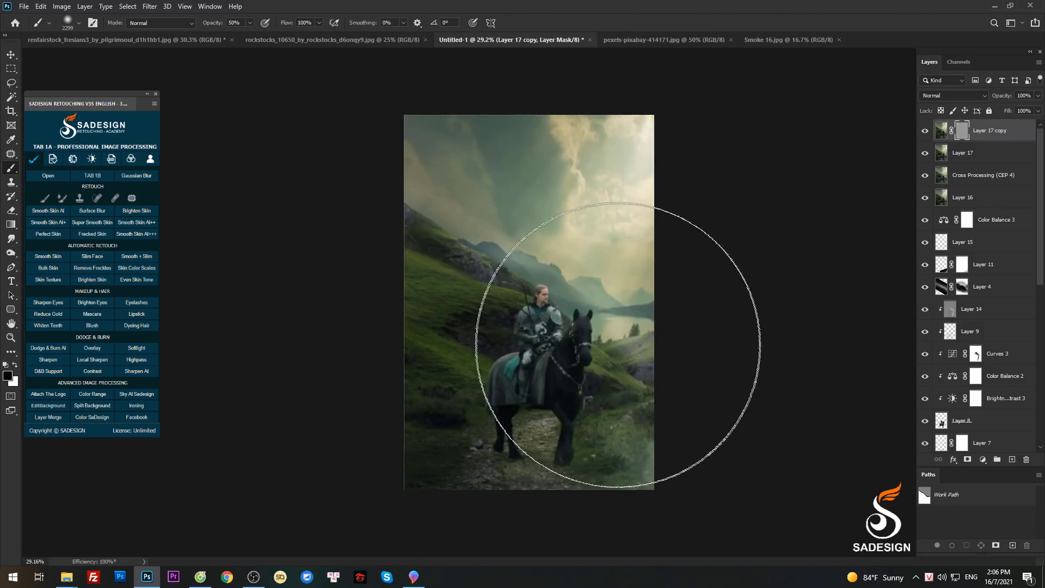
scroll(536, 349, up, 3)
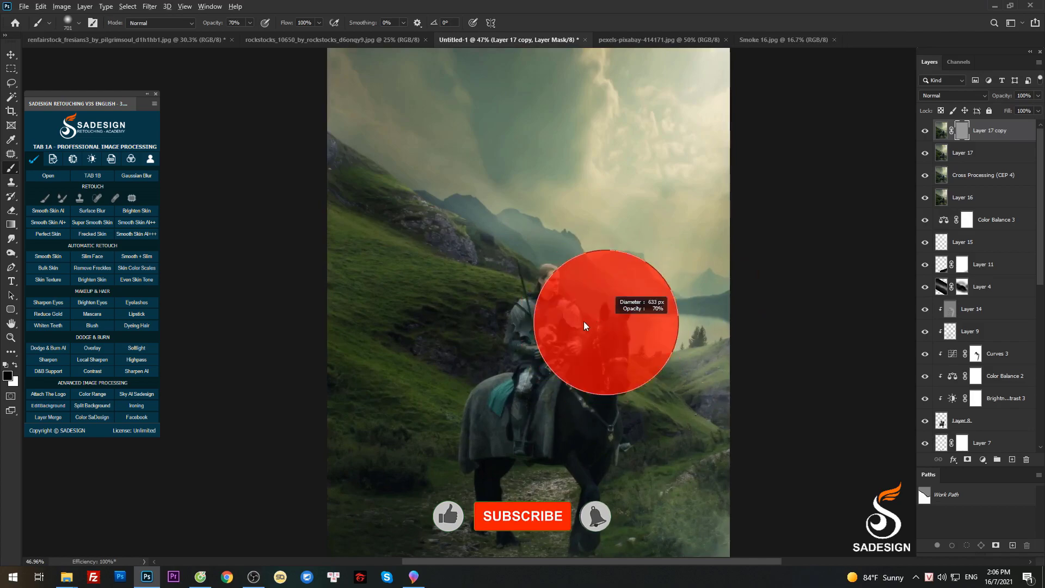
Refine the mask to restore sharpness on the rider's head, horse body and neck edges
drag(561, 316, 504, 319)
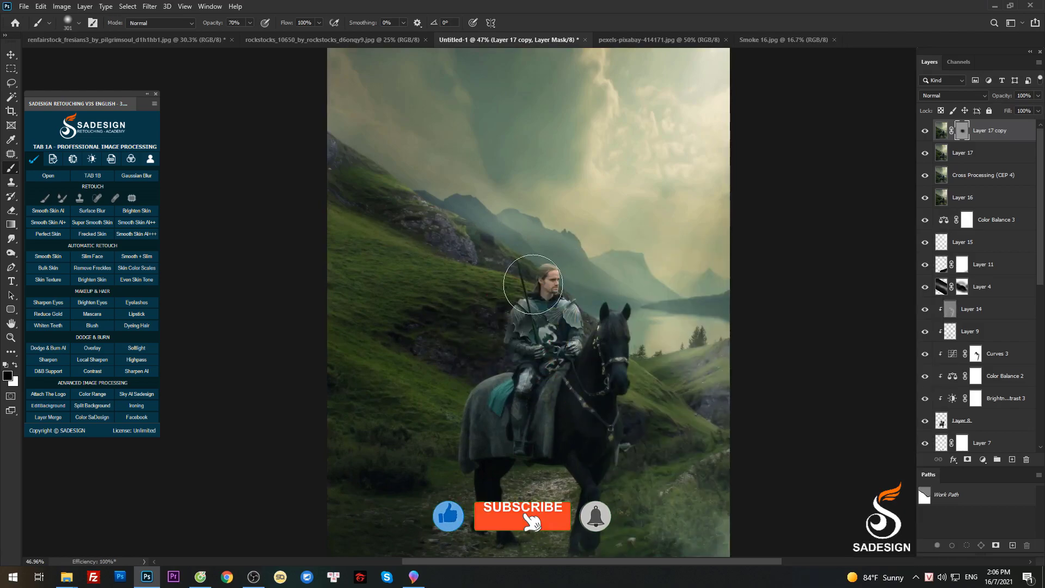
drag(517, 365, 536, 268)
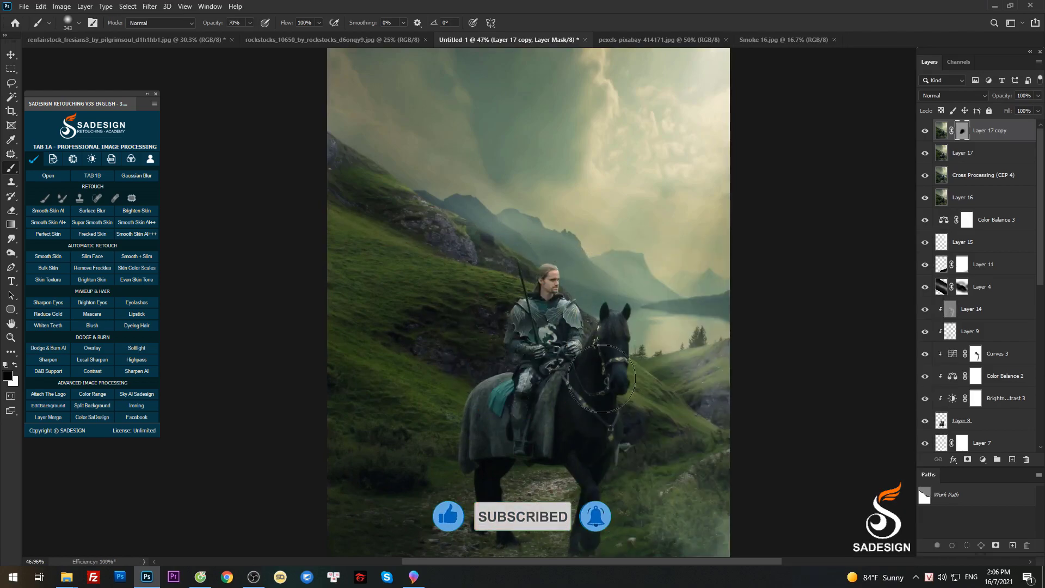
mouse_move(669, 427)
mouse_down()
mouse_move(587, 330)
mouse_move(559, 432)
mouse_move(579, 396)
mouse_move(524, 337)
mouse_up()
scroll(523, 289, down, 5)
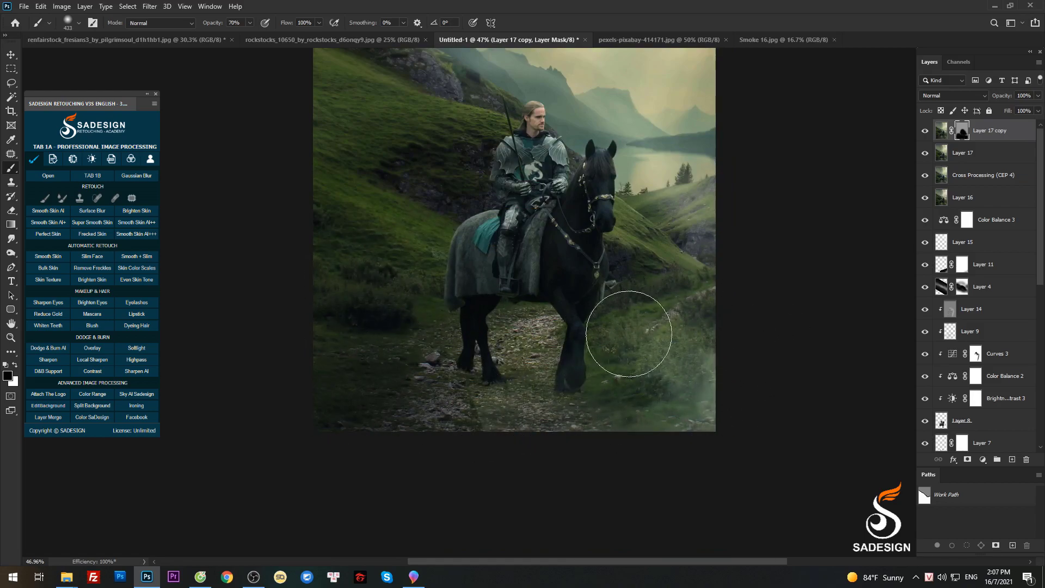
alt+right_click(588, 252)
drag(625, 210, 603, 159)
alt+right_click(541, 129)
alt+right_click(695, 277)
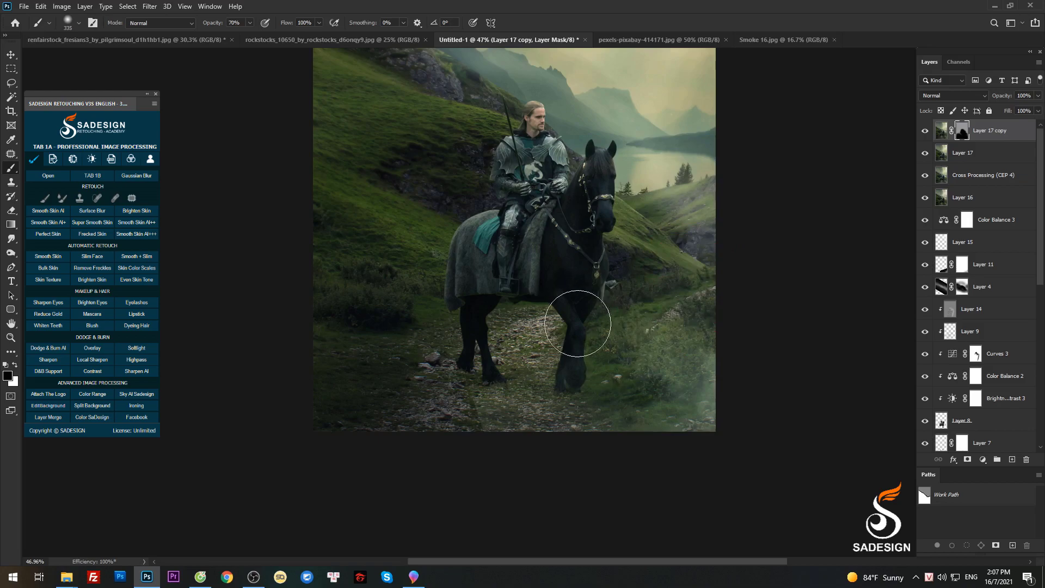
scroll(500, 359, down, 2)
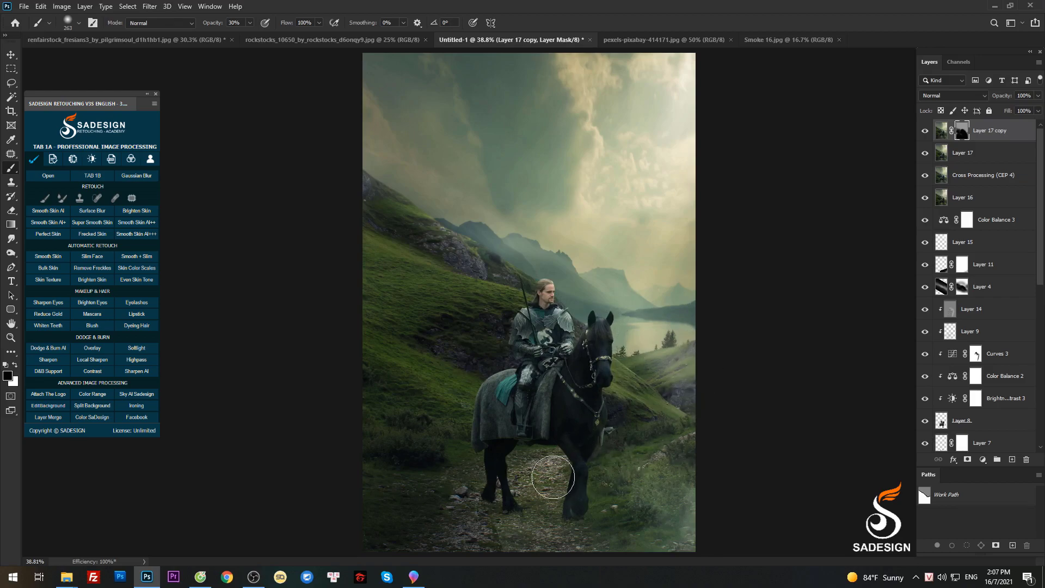
scroll(552, 477, up, 3)
Stamp visible into Layer 18 and clone pebbles over the path beneath the horse
click(992, 134)
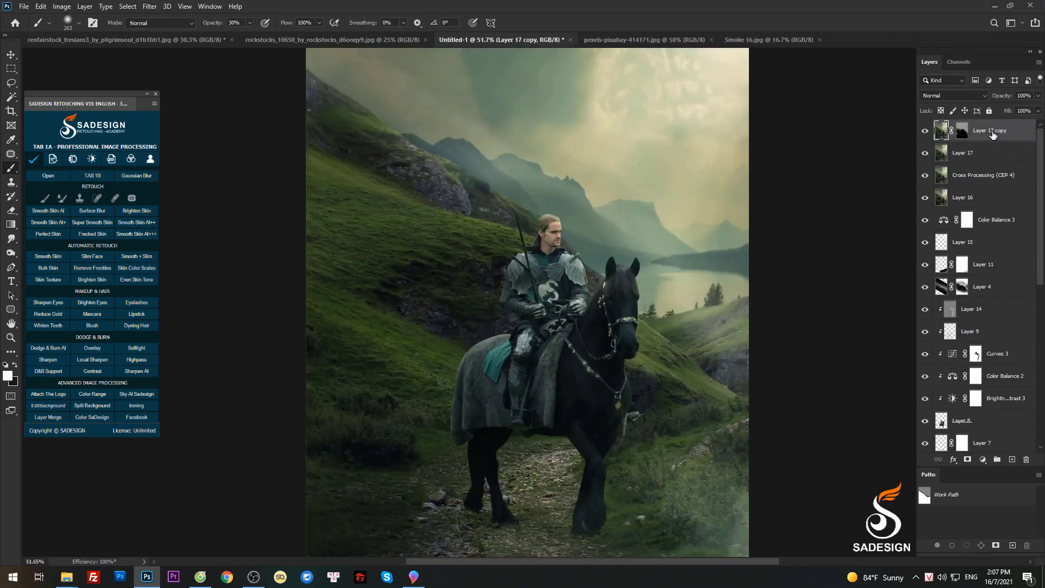
key(ctrl+shift+alt+e)
key(s)
scroll(567, 414, up, 2)
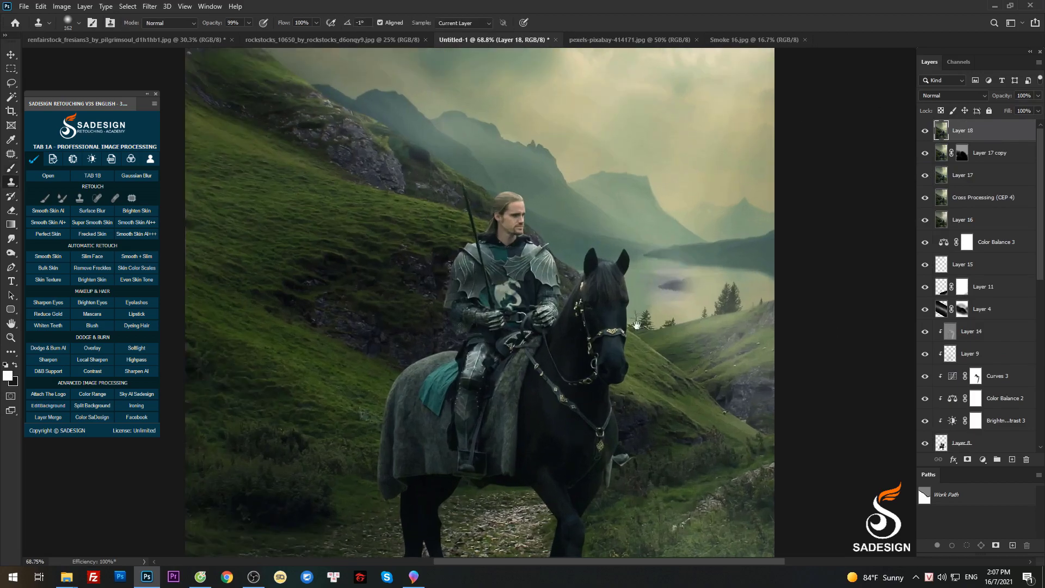
drag(567, 414, 556, 303)
scroll(556, 303, up, 2)
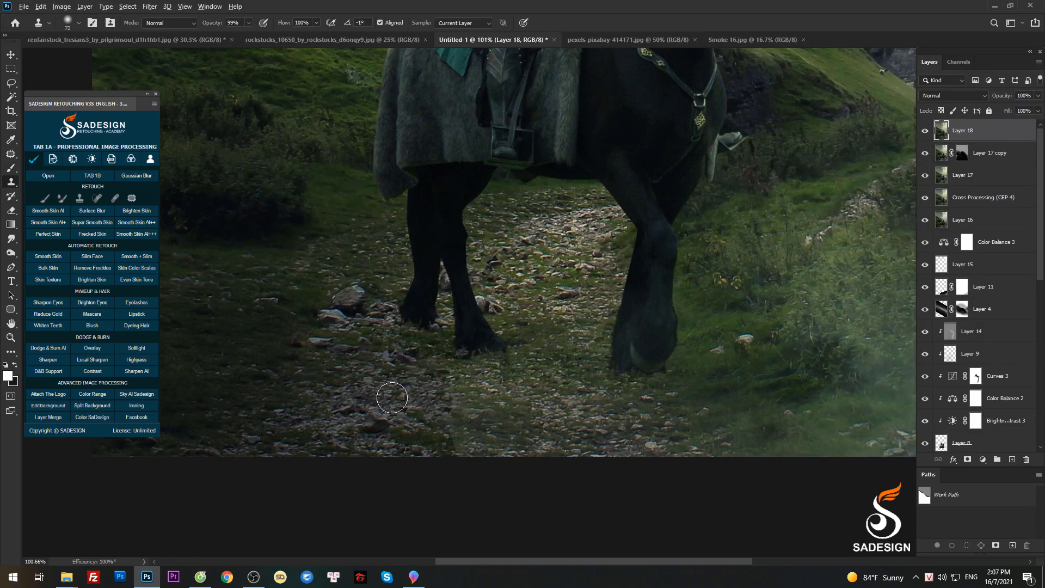
drag(392, 398, 461, 451)
key(v)
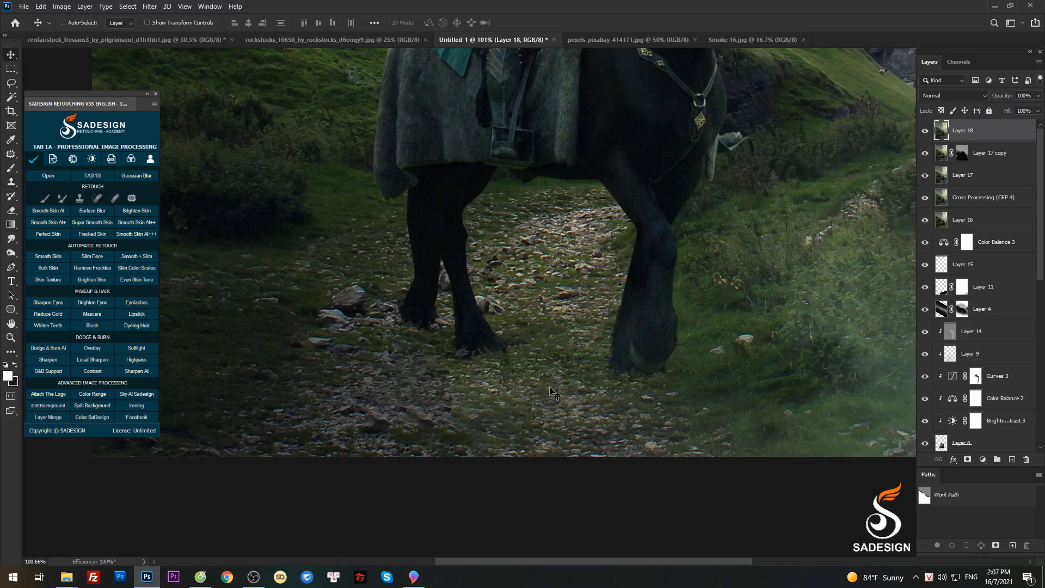
key(ctrl+0)
Bring up Save As and cancel it, leaving the knight composite unsaved
key(ctrl+shift+s)
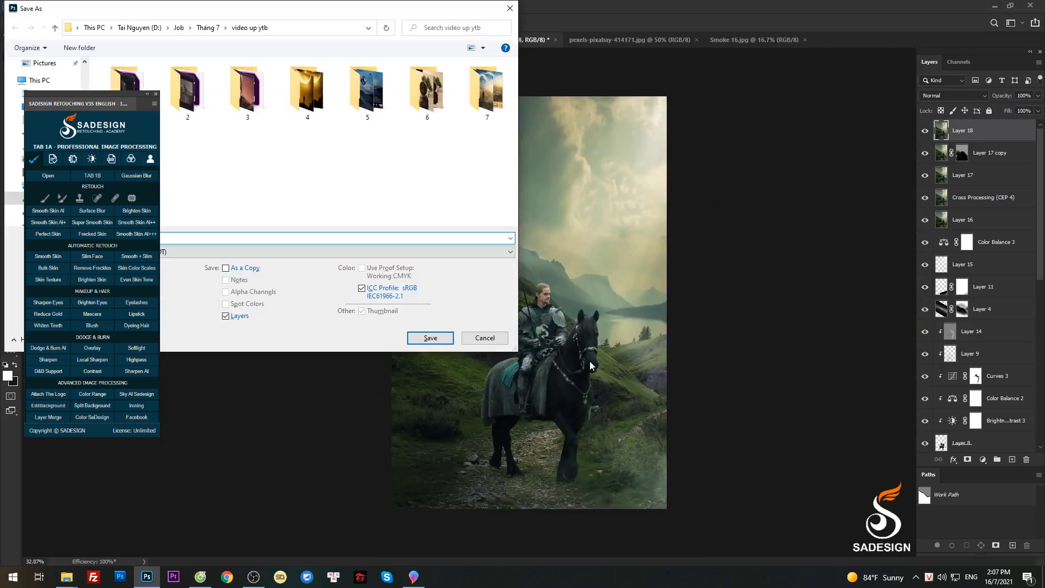
click(492, 340)
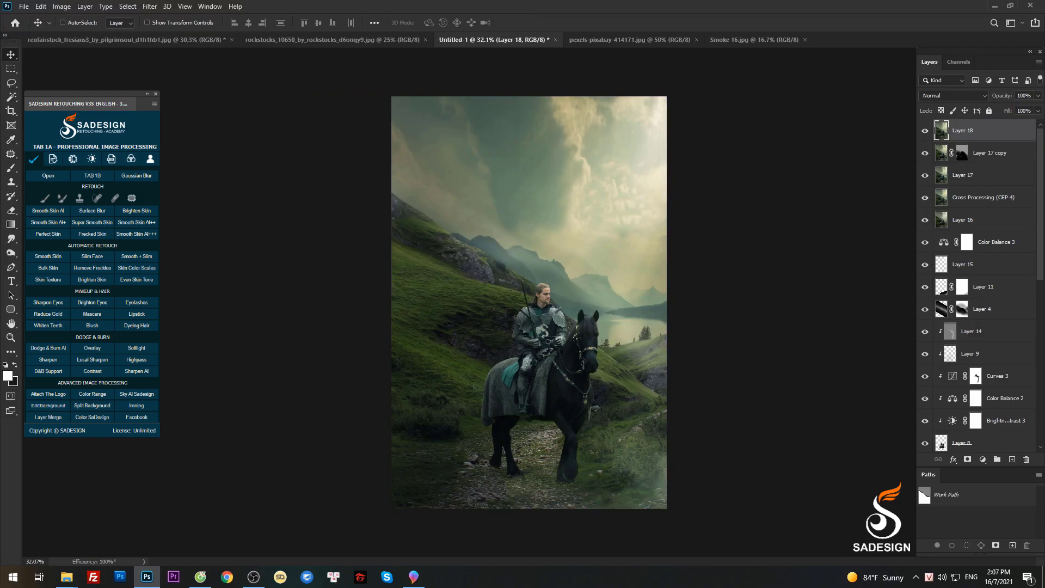
key(alt+Tab)
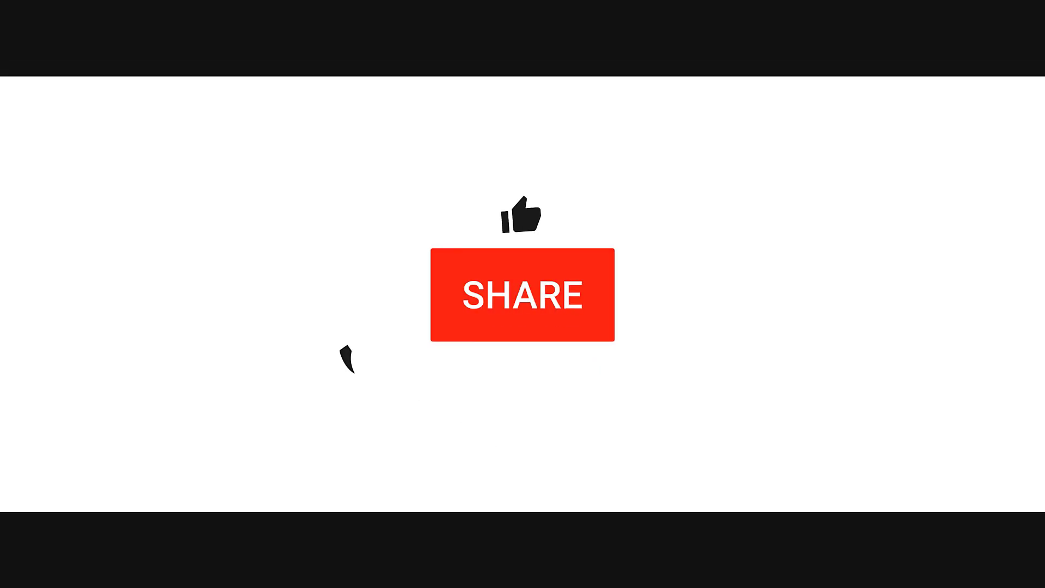